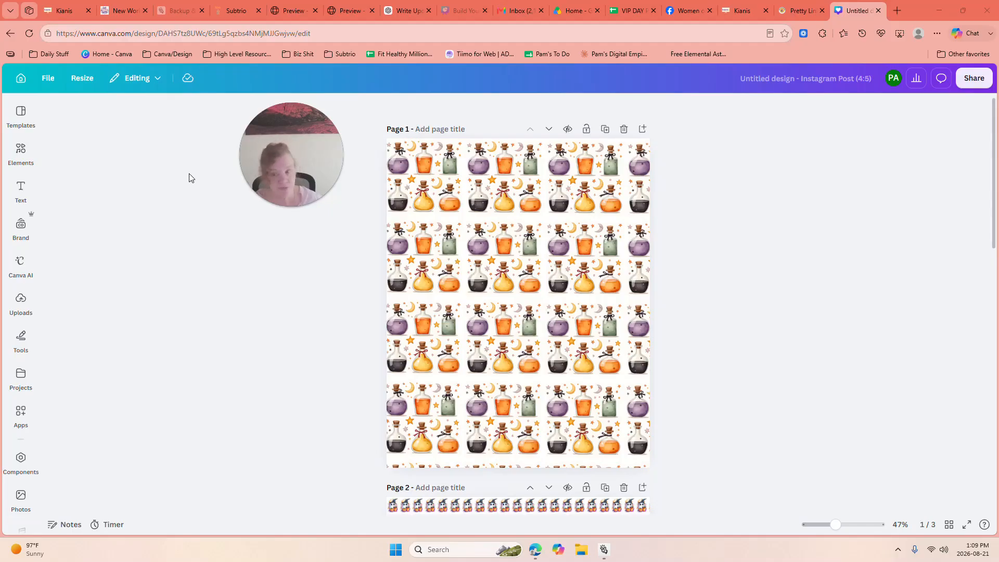
Look through the three existing pattern pages of the design, from page 1 down to page 3
left_click_drag(310, 173, 731, 144)
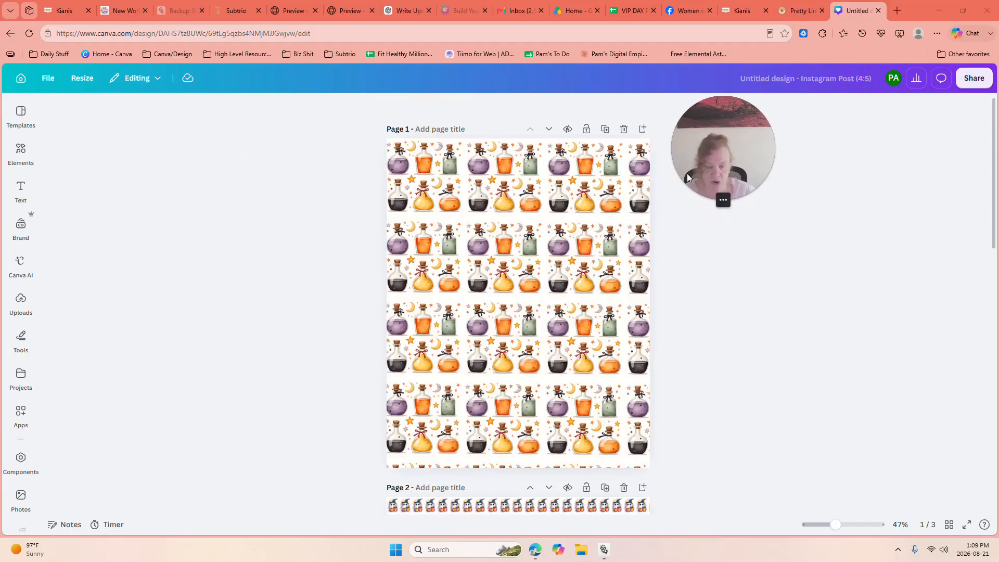
mouse_move(687, 175)
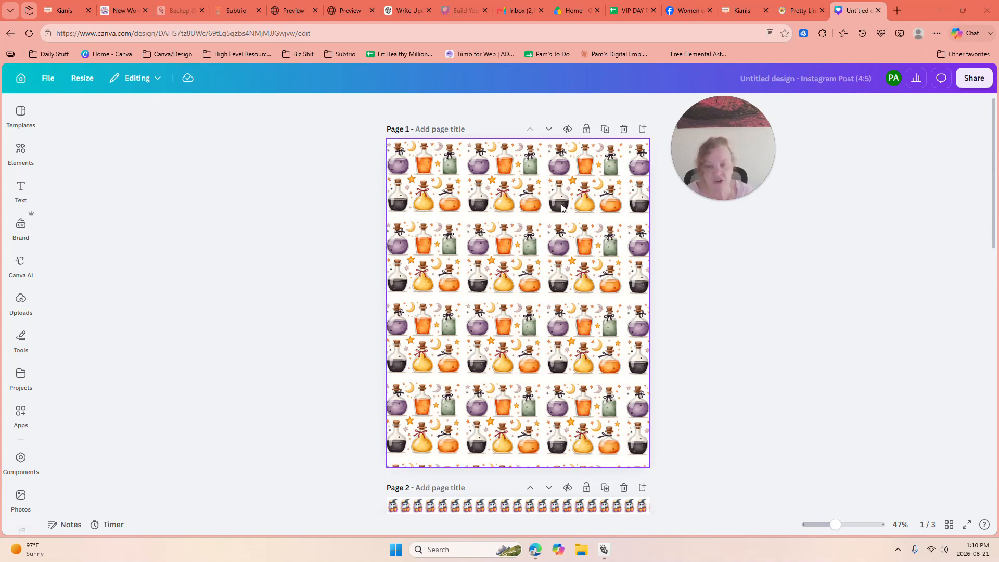
scroll(987, 248, "down", 3)
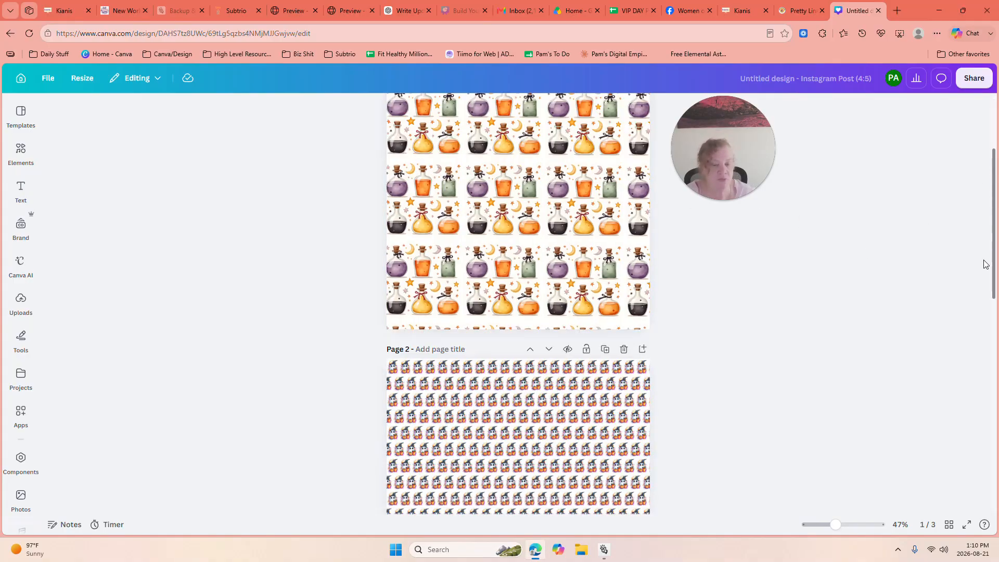
scroll(987, 248, "down", 5)
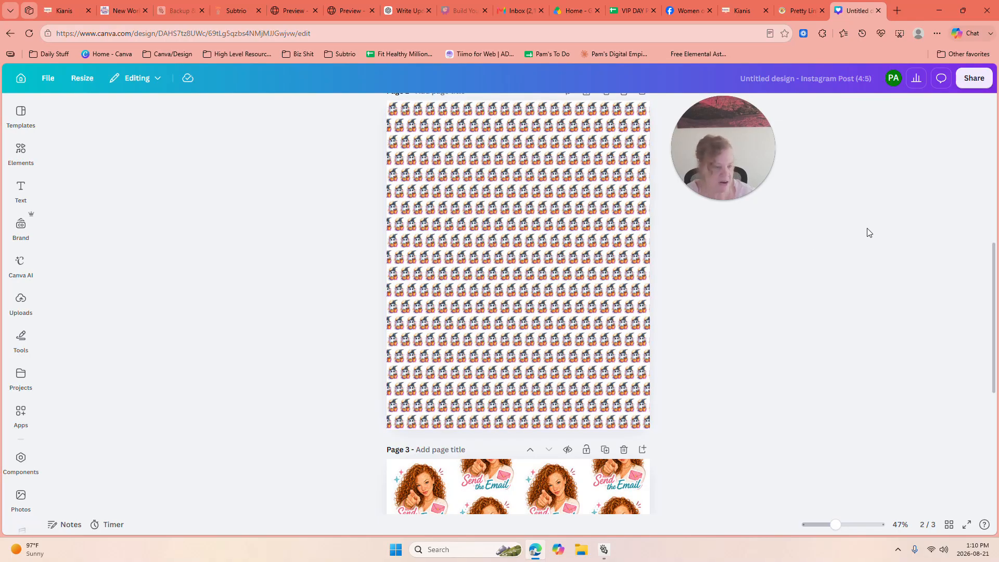
scroll(987, 252, "down", 6)
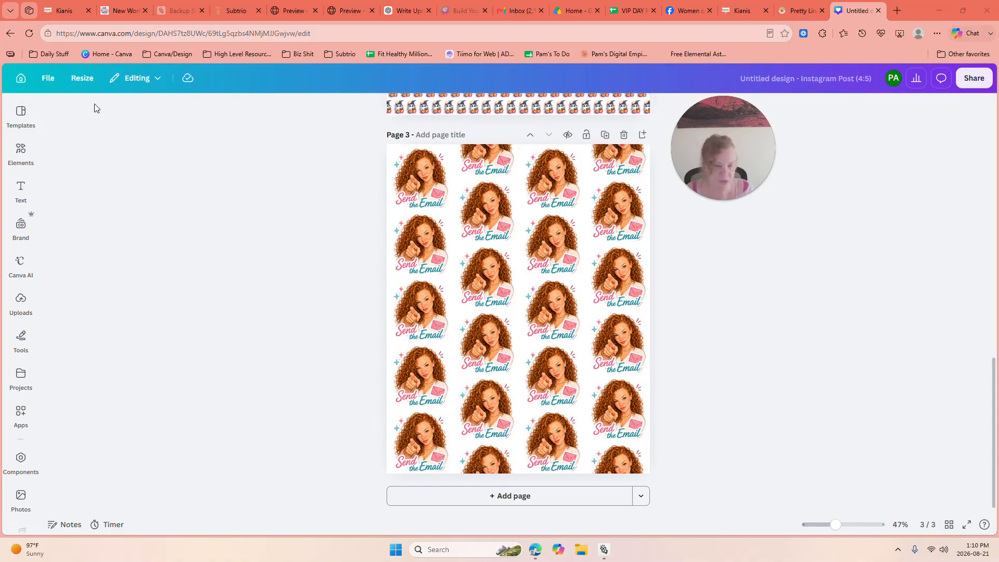
Try the Thumbnails and Single page views for the design, finishing on the Scroll view
left_click(50, 80)
mouse_move(98, 201)
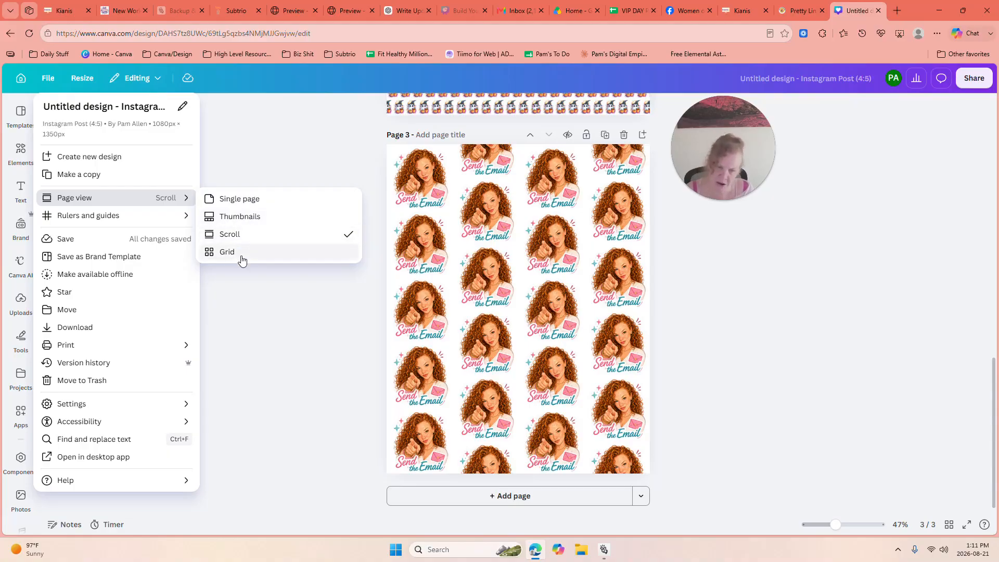
left_click(252, 216)
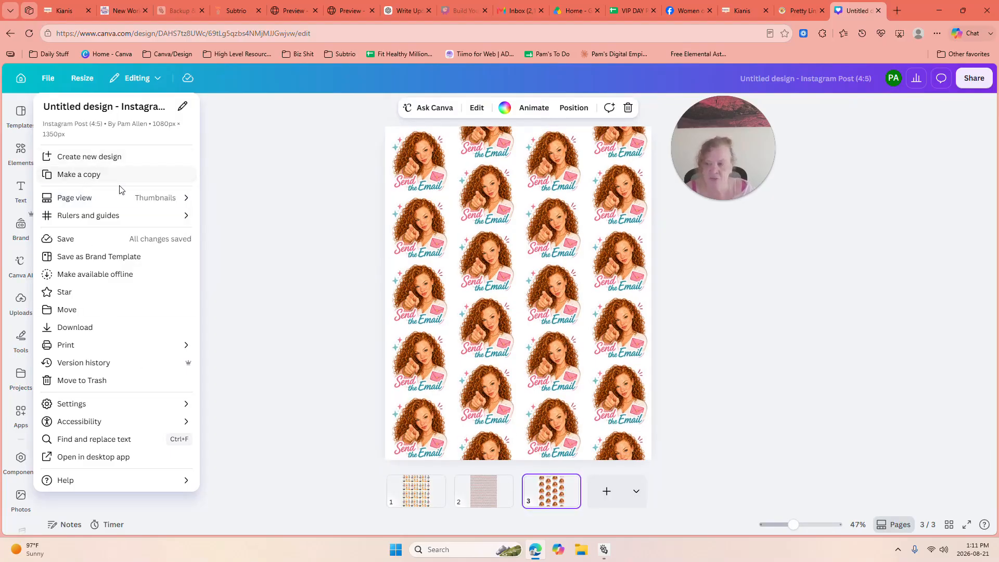
mouse_move(171, 198)
left_click(228, 200)
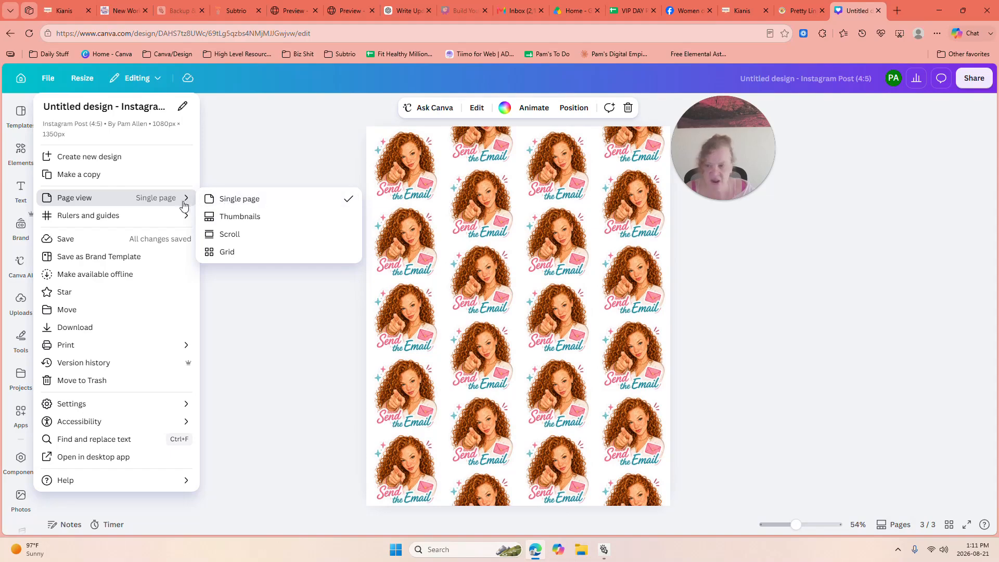
left_click(226, 217)
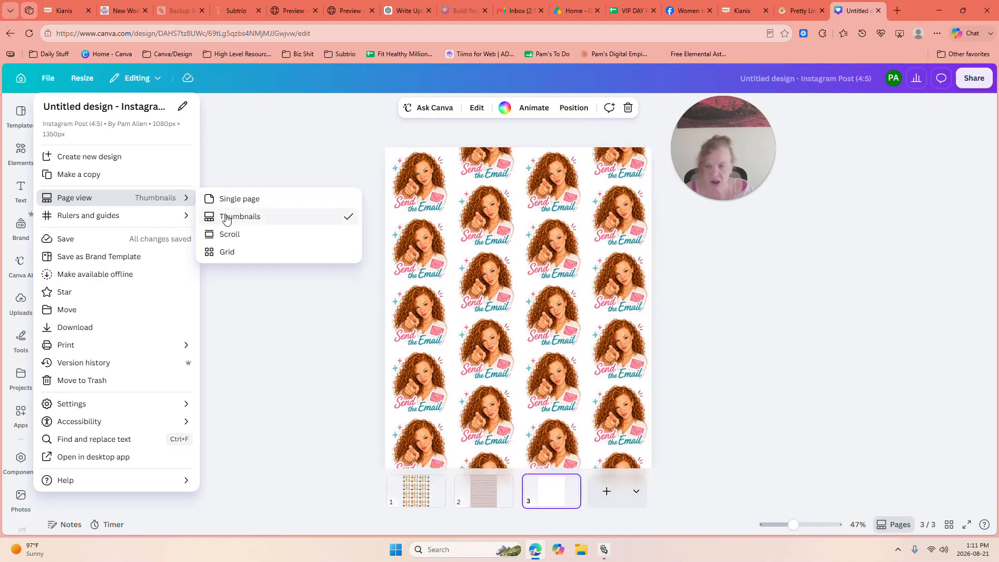
left_click(228, 235)
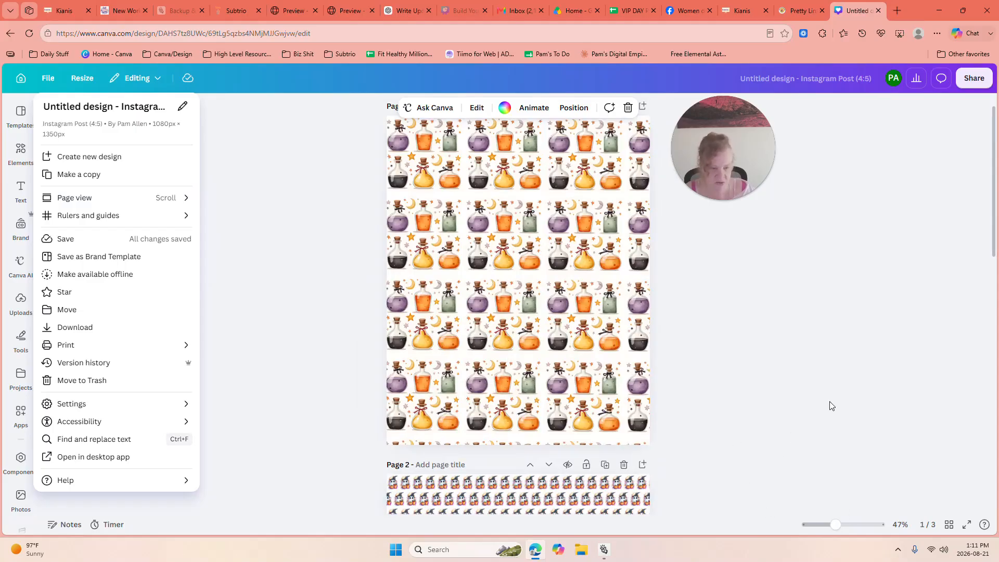
left_click(994, 198)
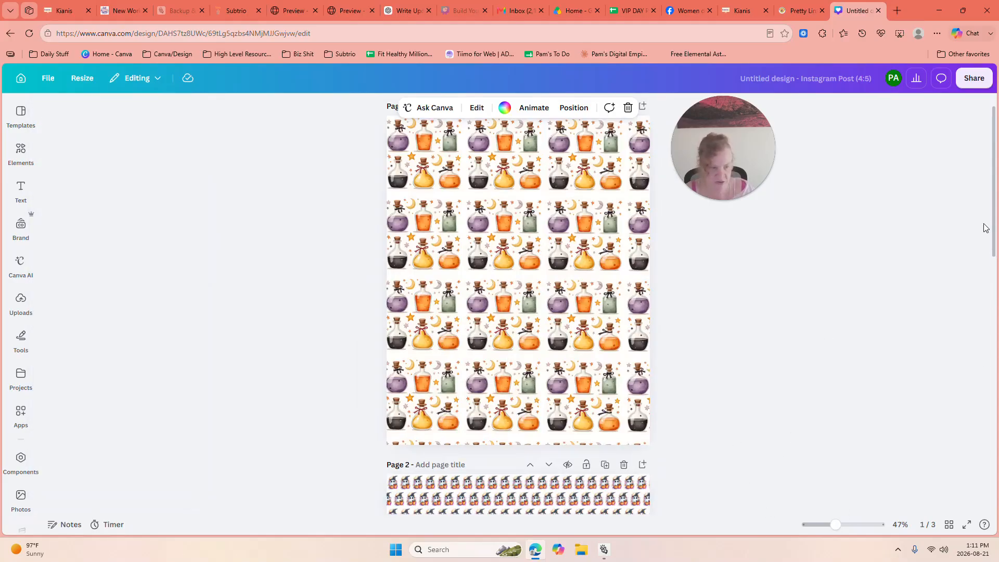
left_click_drag(994, 213, 952, 223)
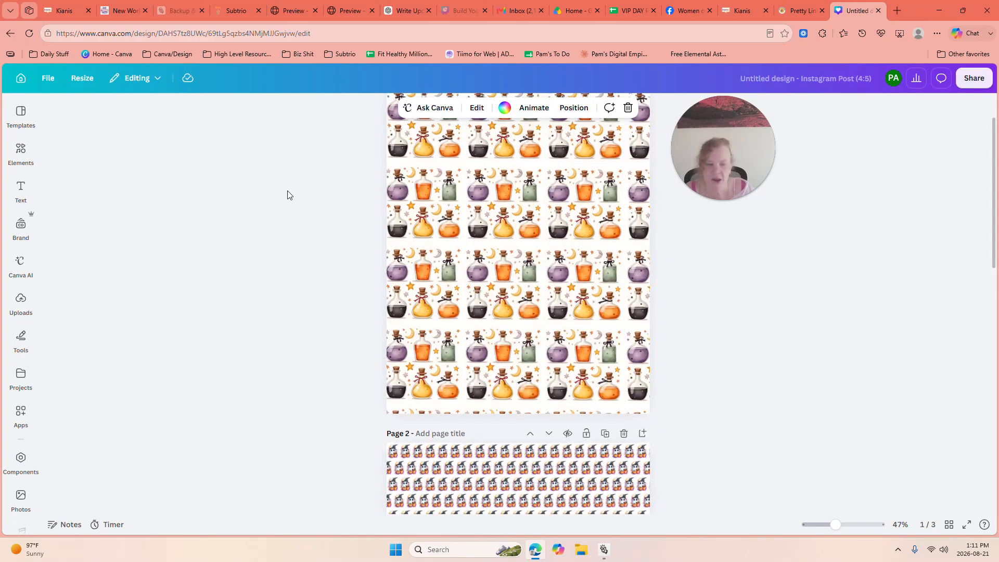
Switch the page view to Grid to show all pages side by side
left_click(47, 79)
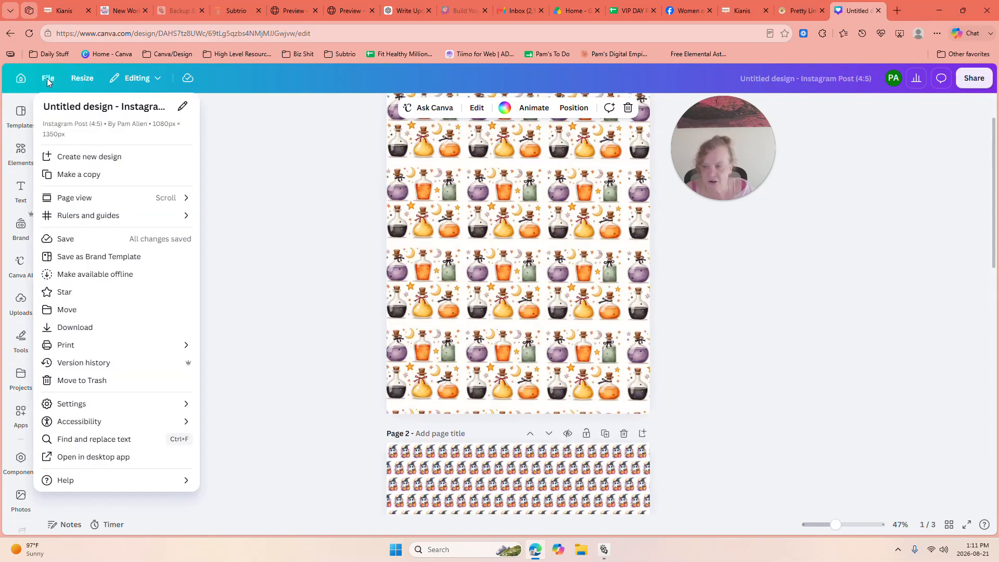
left_click(229, 254)
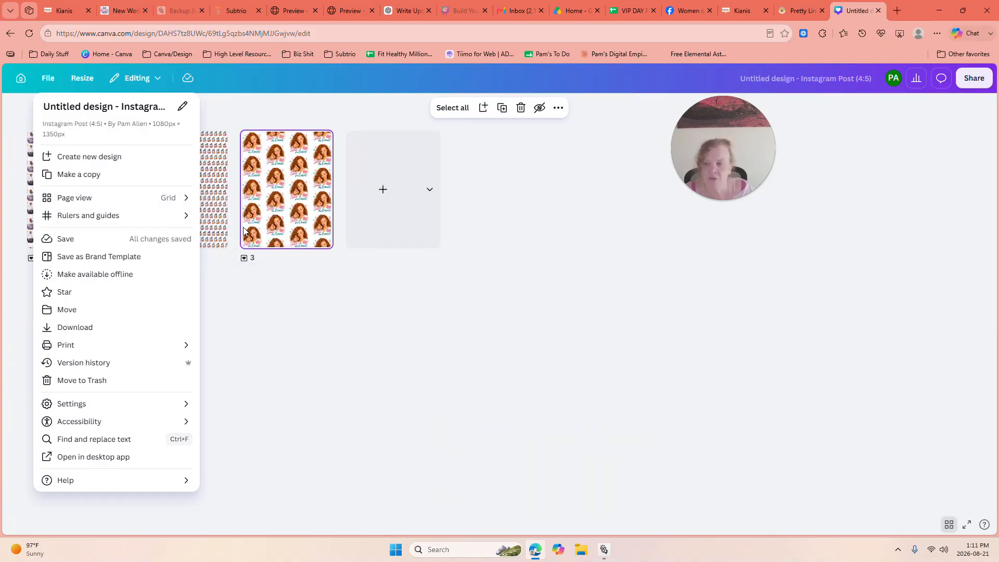
left_click(266, 113)
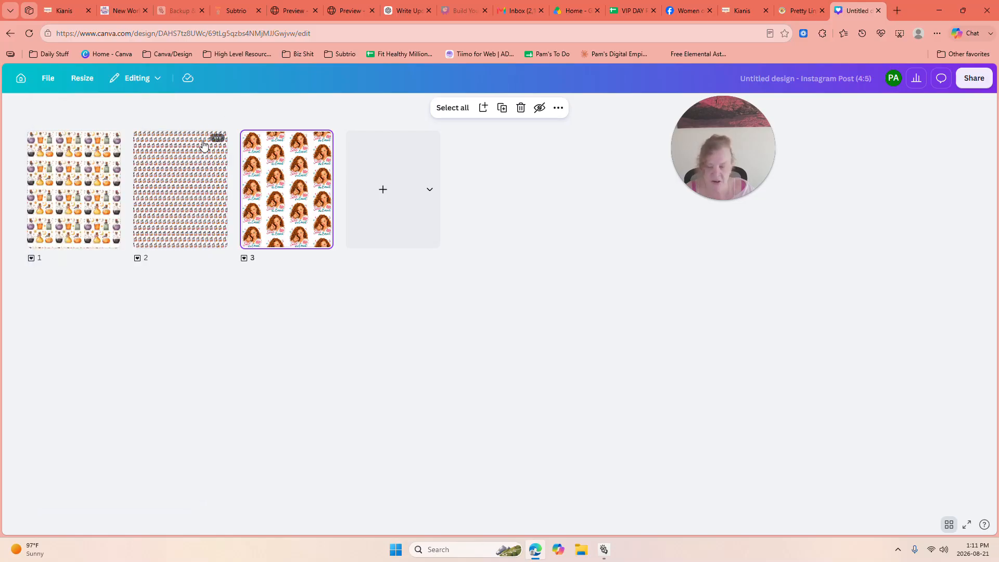
Set the design's page view to Thumbnails
left_click(47, 79)
mouse_move(99, 202)
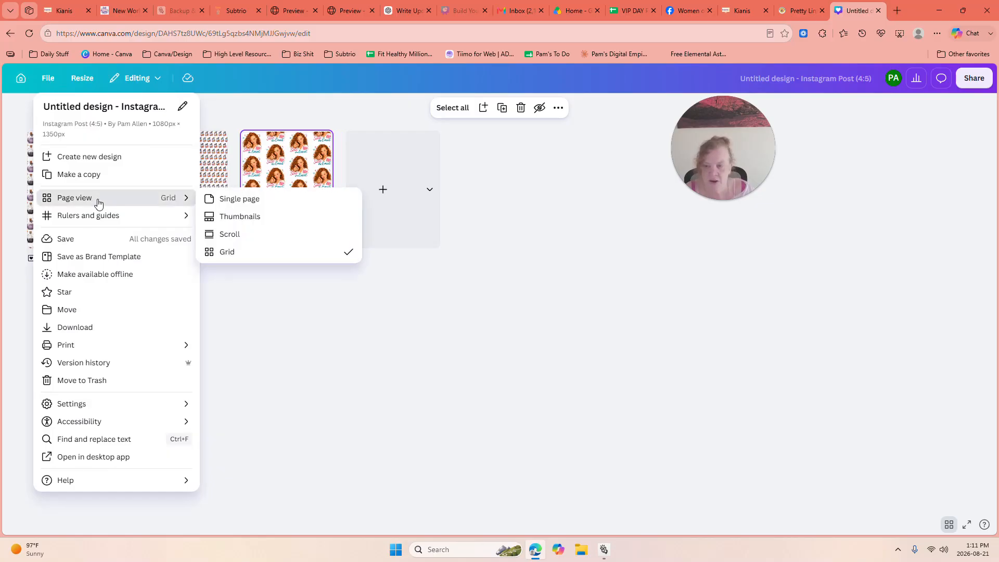
left_click(253, 219)
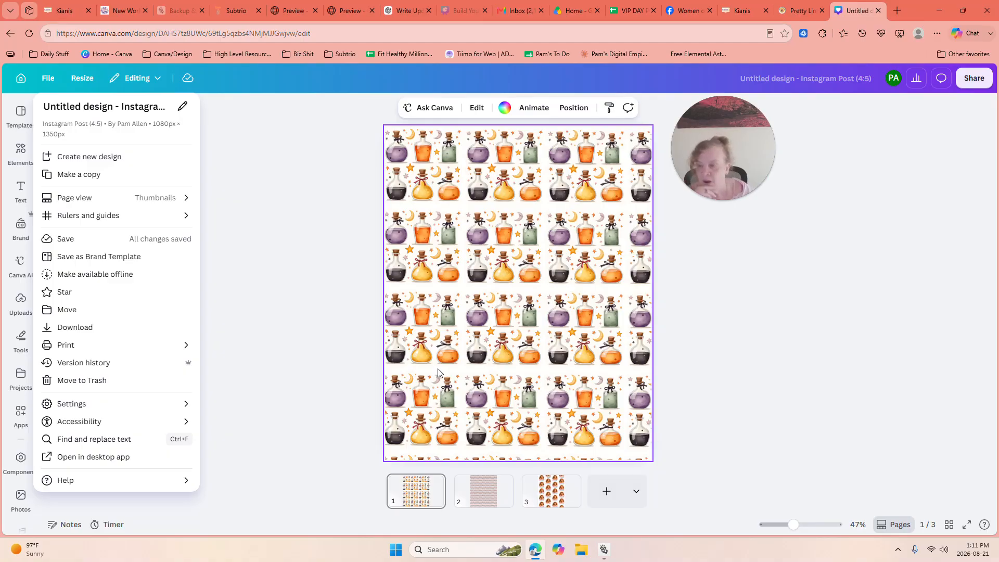
left_click(246, 152)
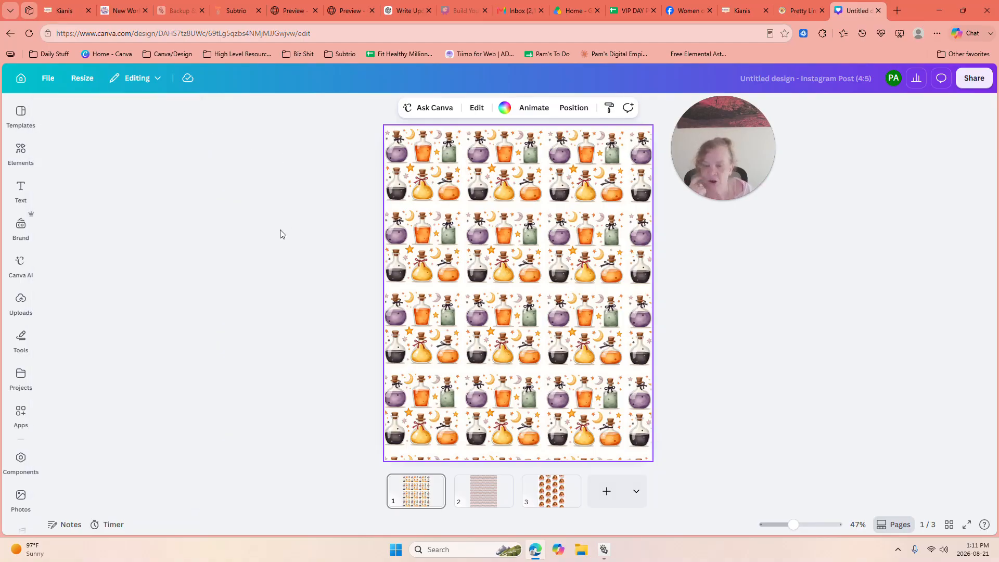
Add a blank page 4 and open the Tile to Pattern app by searching the apps for "pattern"
left_click(605, 494)
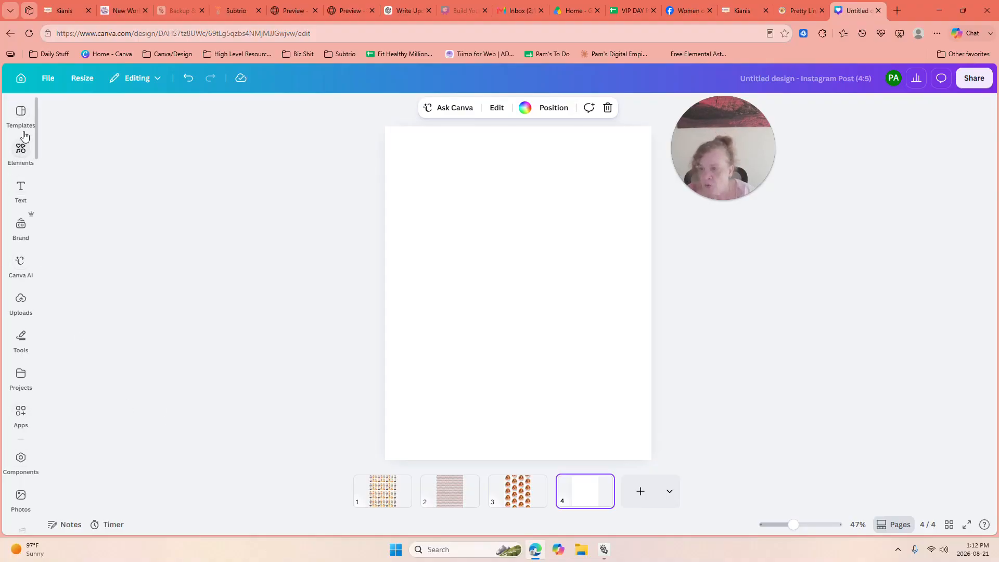
left_click(21, 413)
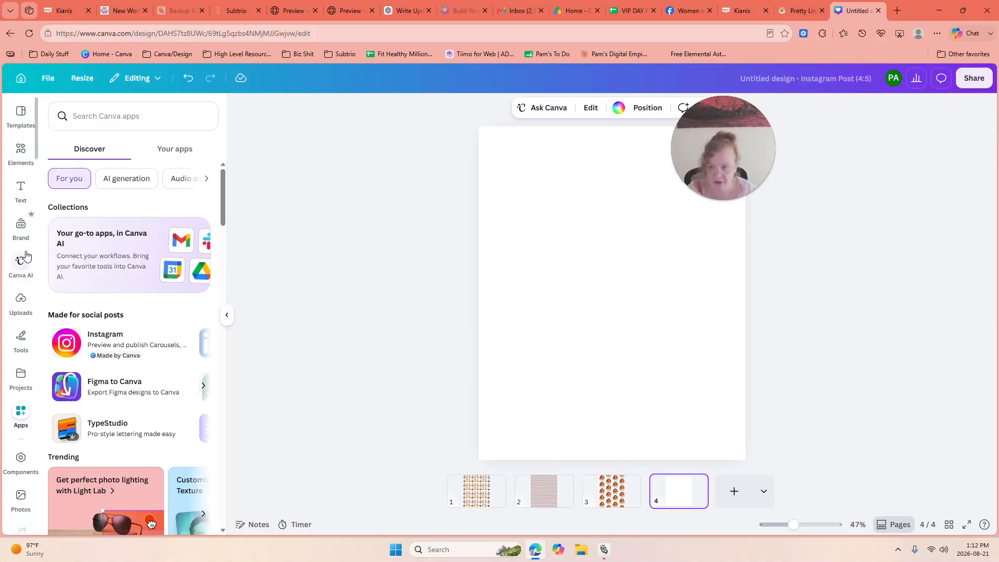
left_click(130, 116)
type("p")
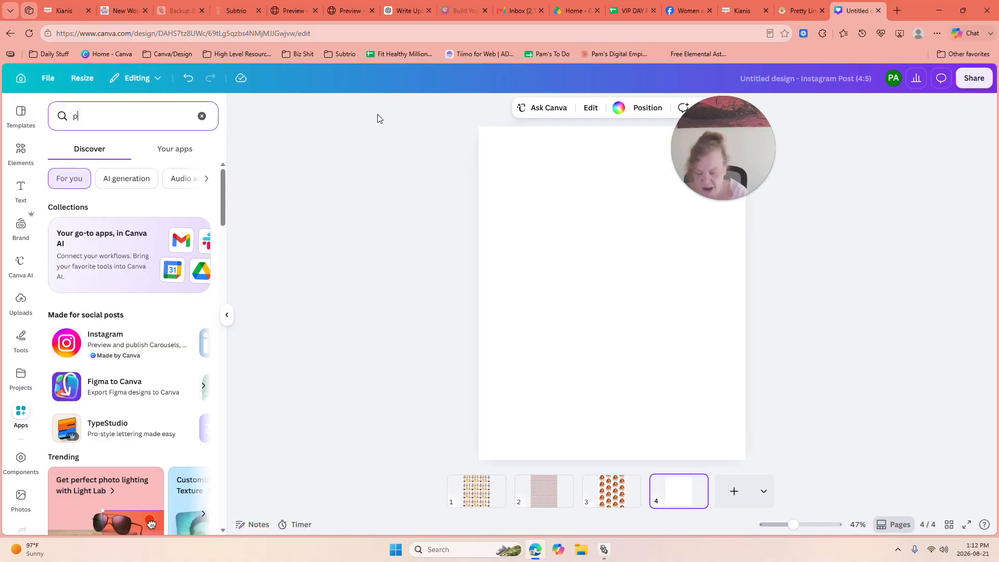
type("attern")
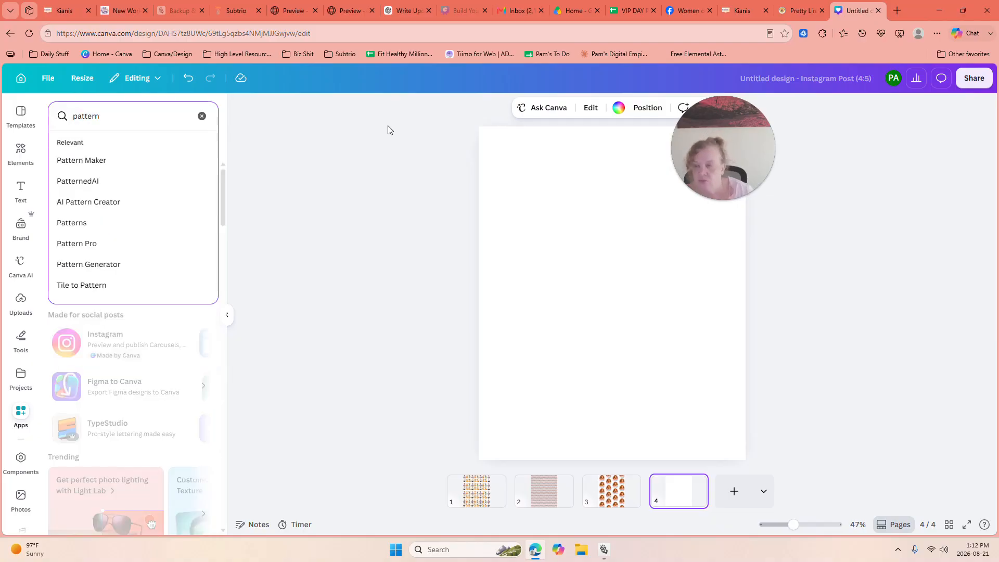
key("Return")
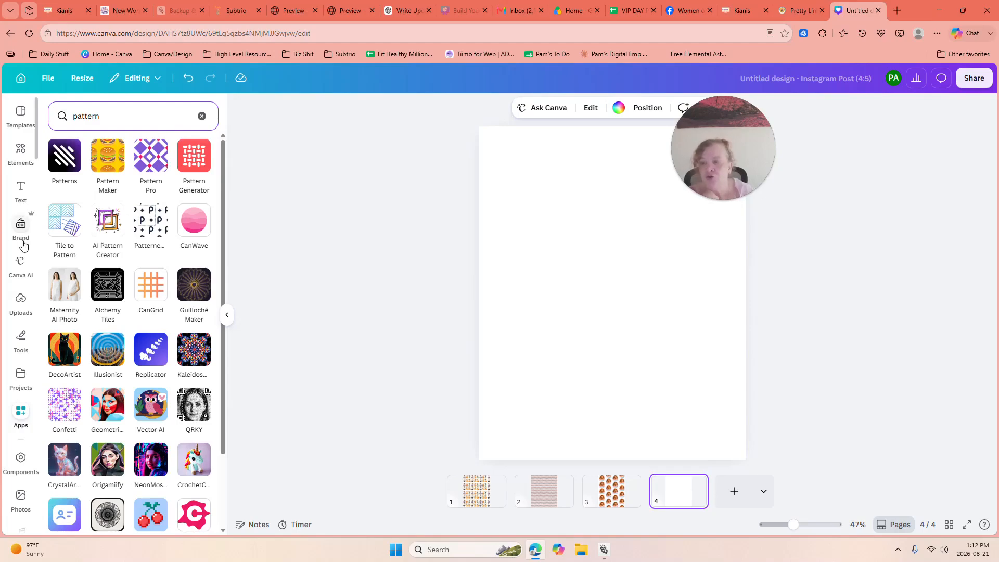
left_click(72, 225)
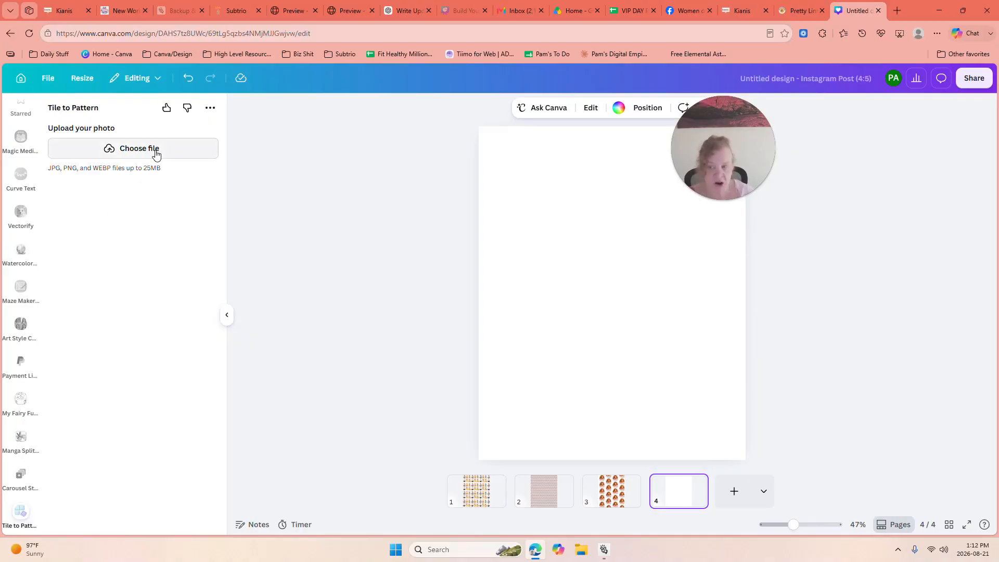
Upload the orange polka dot PNG with large black bats from the Downloads folder as the tile image
left_click(159, 150)
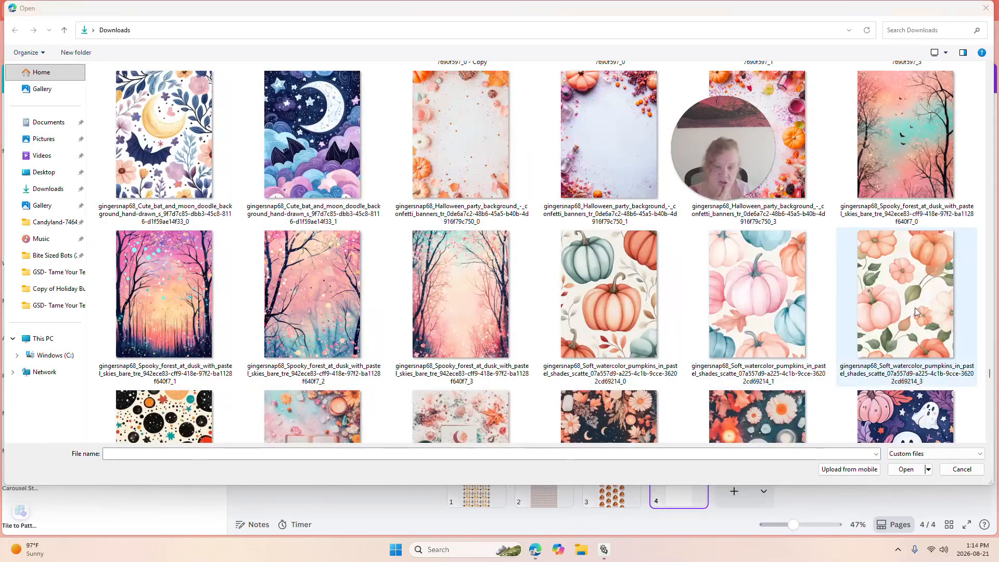
left_click(989, 438)
left_click(989, 439)
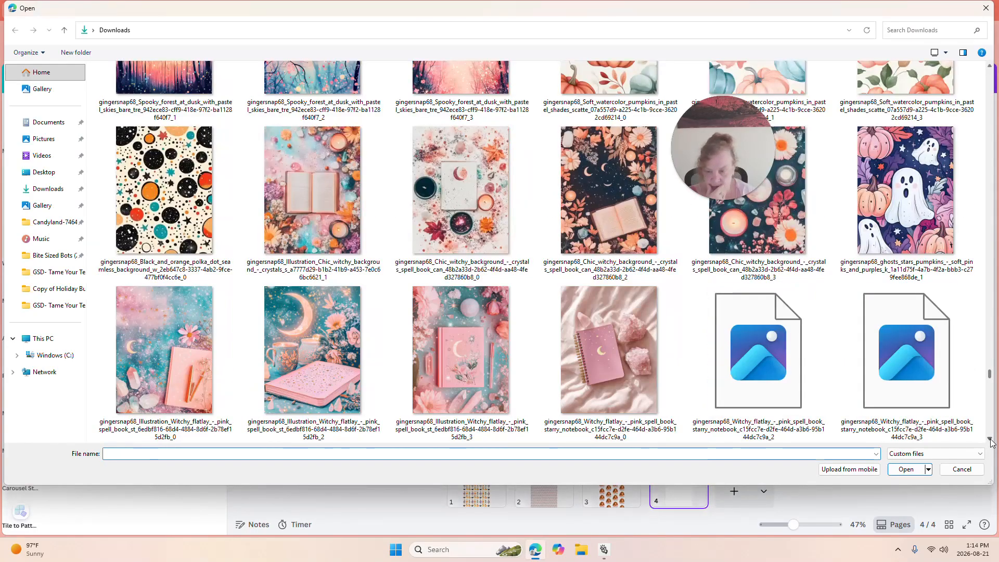
left_click(990, 439)
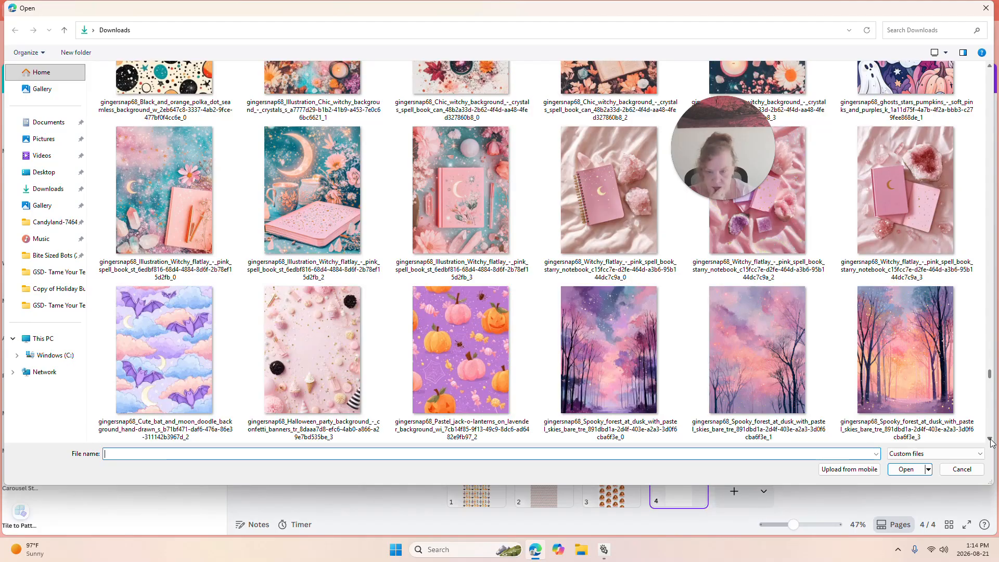
left_click(989, 439)
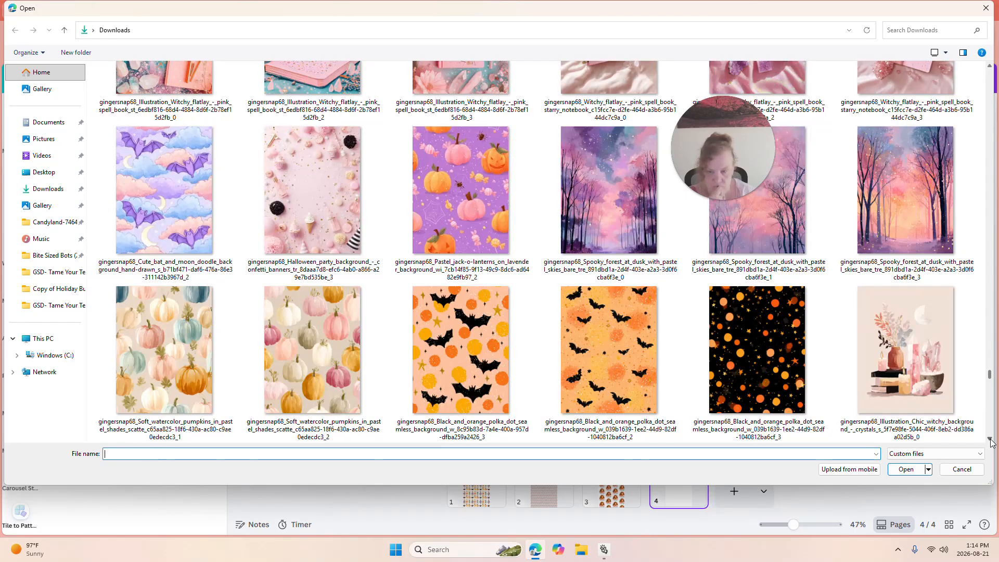
left_click(989, 439)
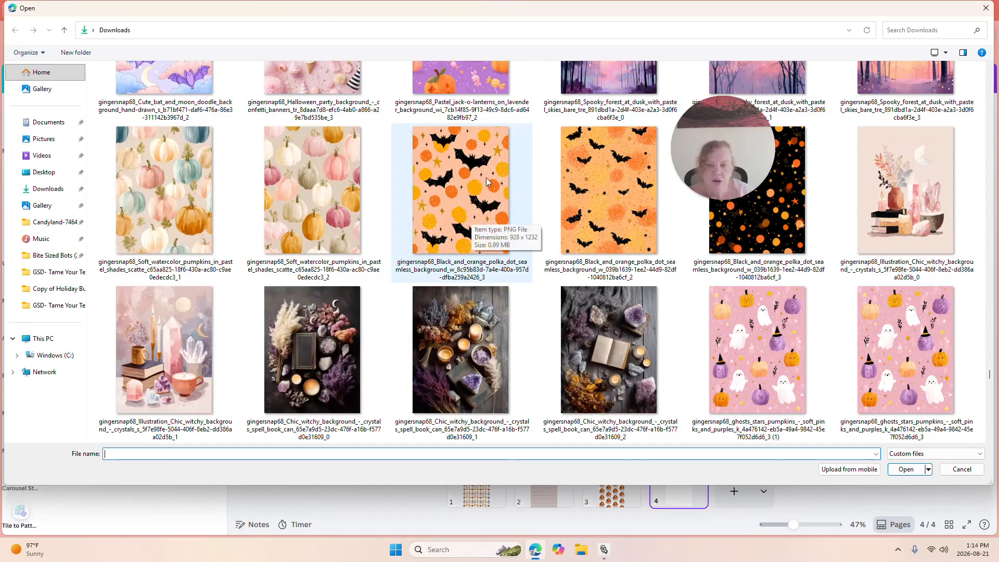
double_click(479, 199)
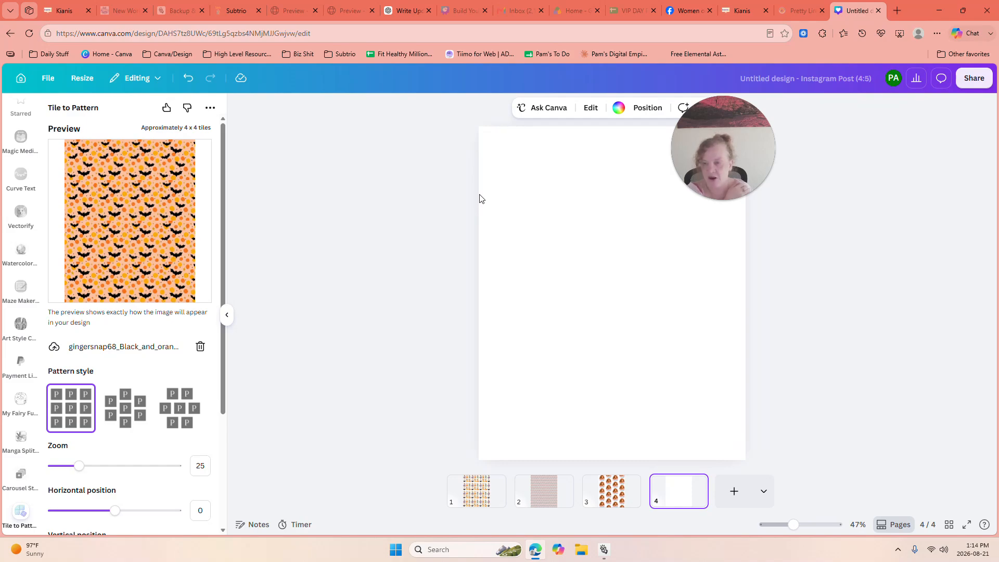
Compare the three pattern styles on the bat tile, finishing on the straight grid arrangement
left_click(123, 411)
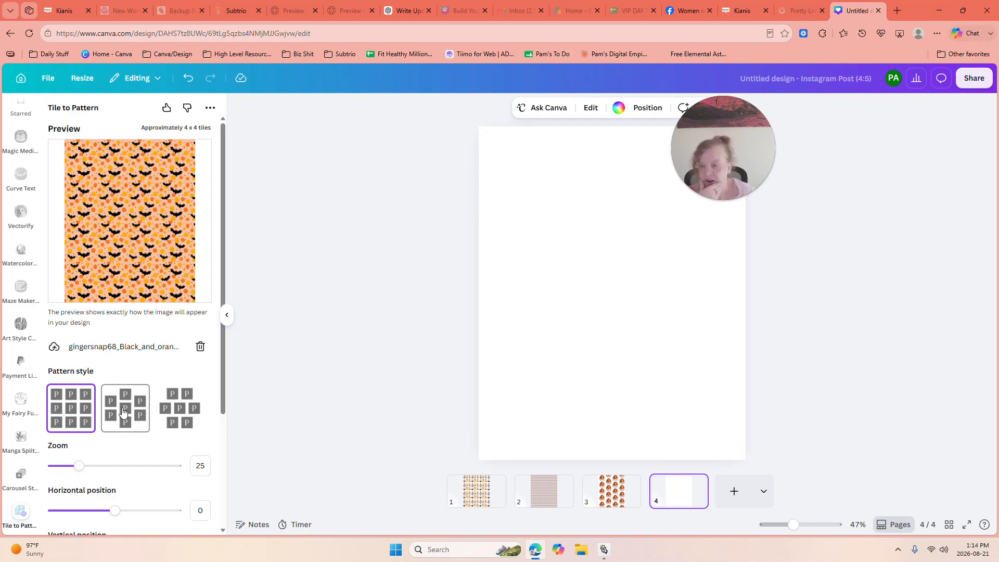
left_click(177, 419)
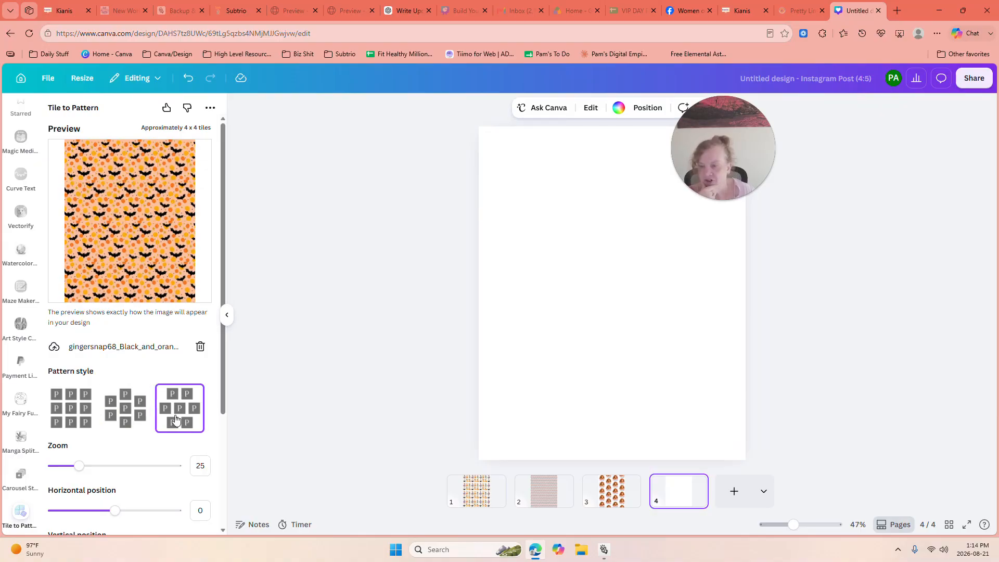
left_click(128, 417)
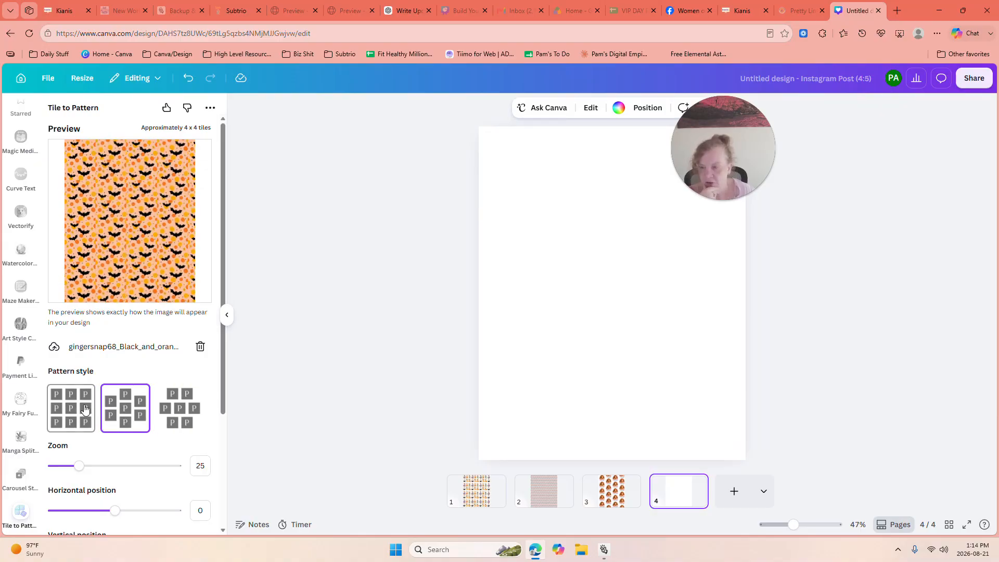
left_click(199, 414)
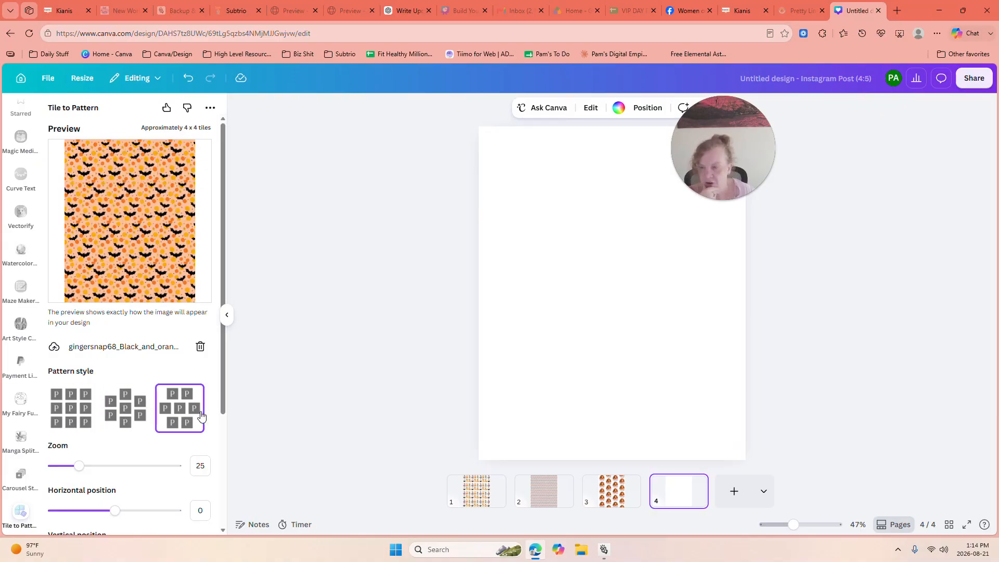
left_click(125, 408)
left_click(71, 398)
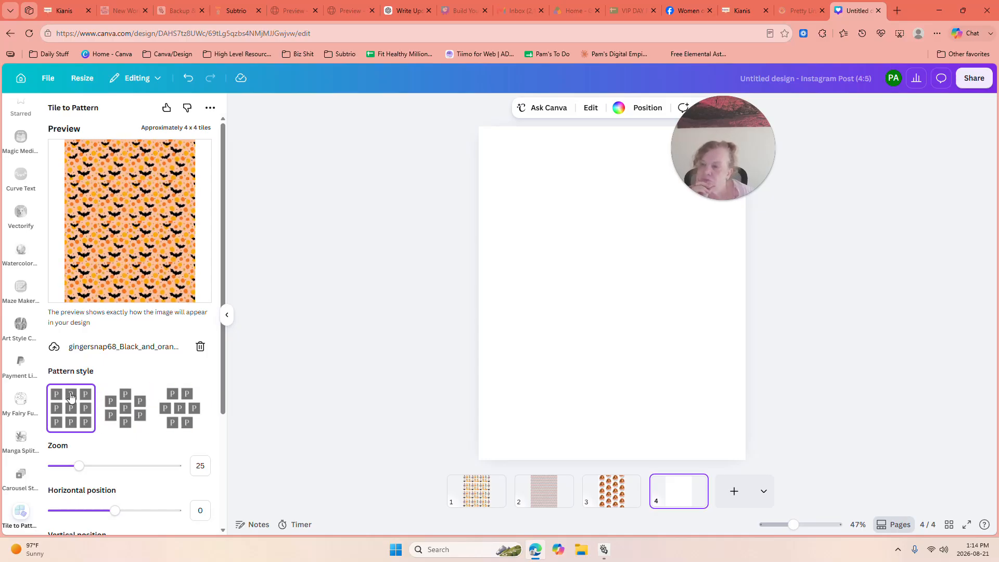
Preview the two staggered pattern styles once more and return to the straight grid arrangement
left_click(186, 410)
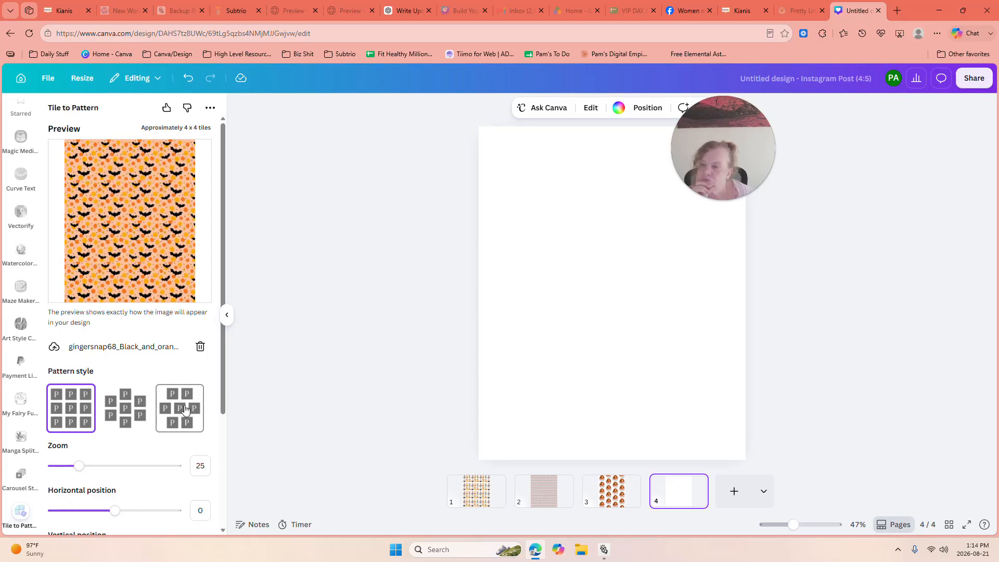
left_click(119, 416)
left_click(65, 417)
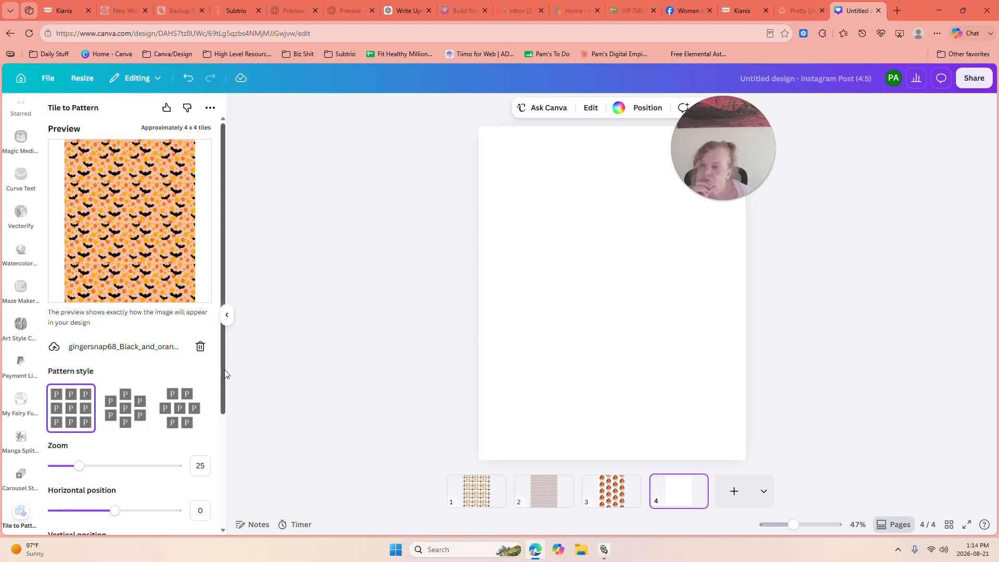
Set the tile zoom to 20 and the vertical position to -5, and add the bat pattern to page 4
scroll(220, 372, "down", 3)
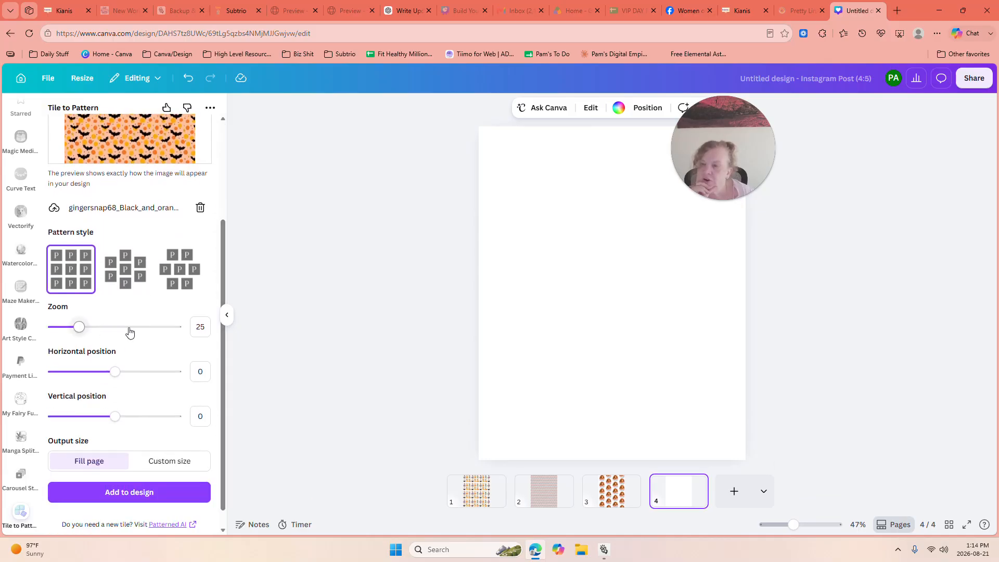
scroll(227, 339, "up", 1)
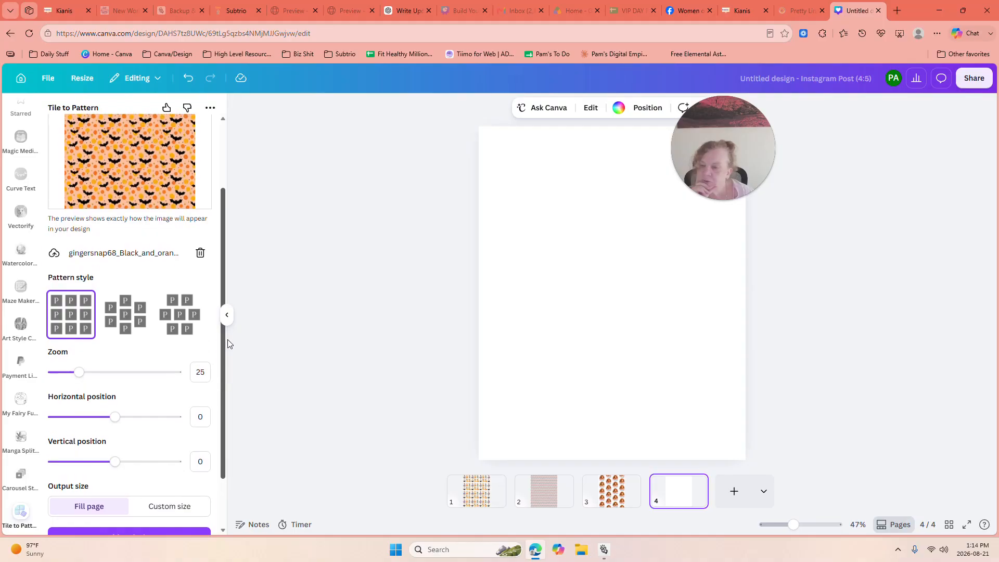
mouse_move(78, 379)
left_mouse_down()
mouse_move(144, 383)
mouse_move(55, 383)
mouse_move(73, 378)
left_mouse_up()
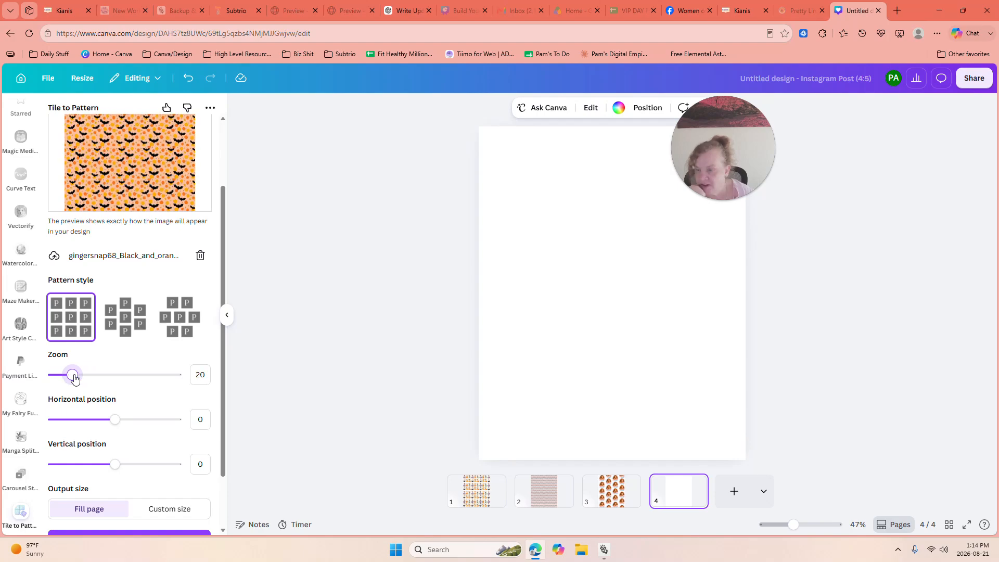
mouse_move(115, 419)
left_mouse_down()
mouse_move(129, 421)
mouse_move(85, 418)
mouse_move(138, 419)
mouse_move(80, 416)
mouse_move(115, 420)
left_mouse_up()
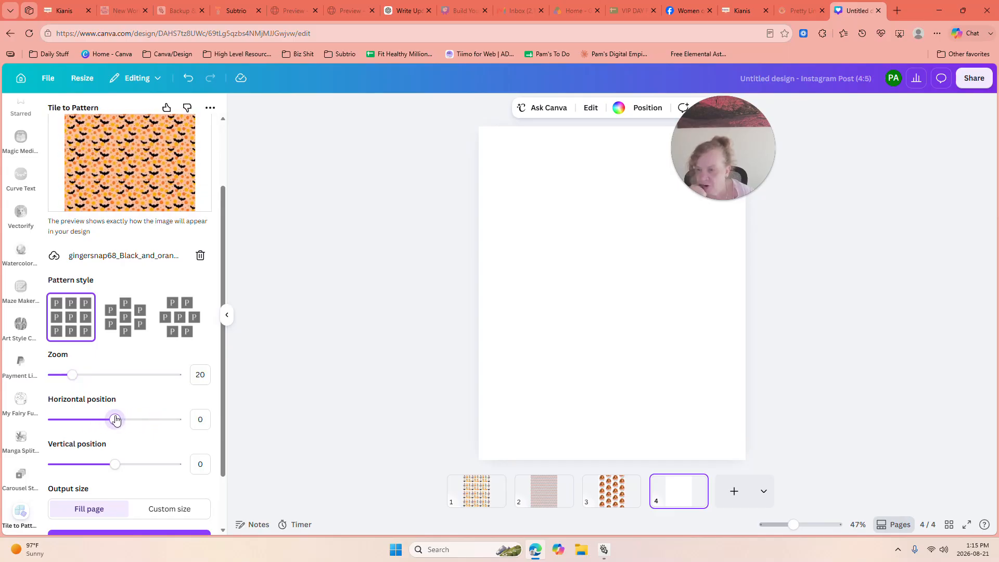
mouse_move(116, 471)
left_mouse_down()
mouse_move(163, 472)
mouse_move(115, 473)
left_mouse_up()
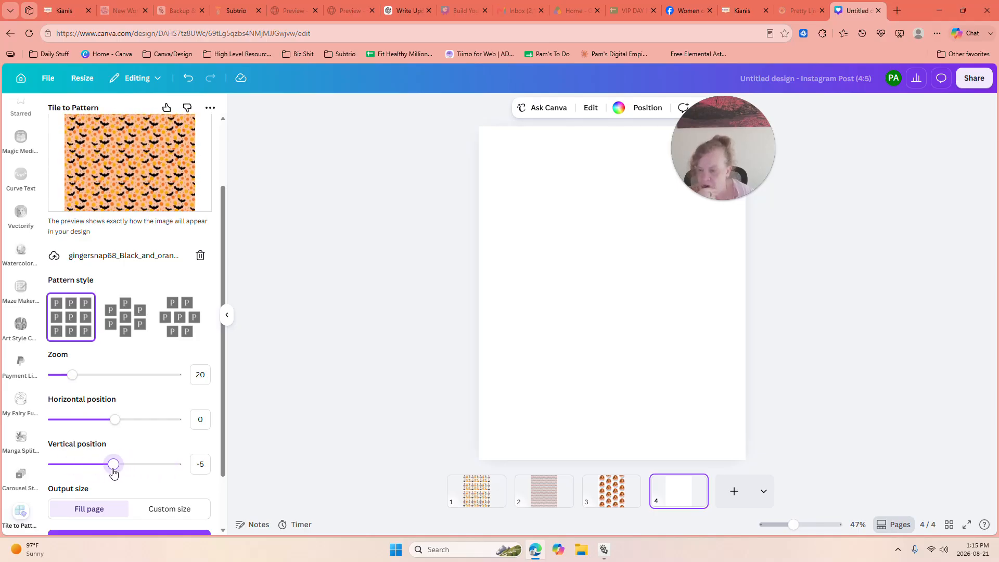
scroll(100, 433, "down", 2)
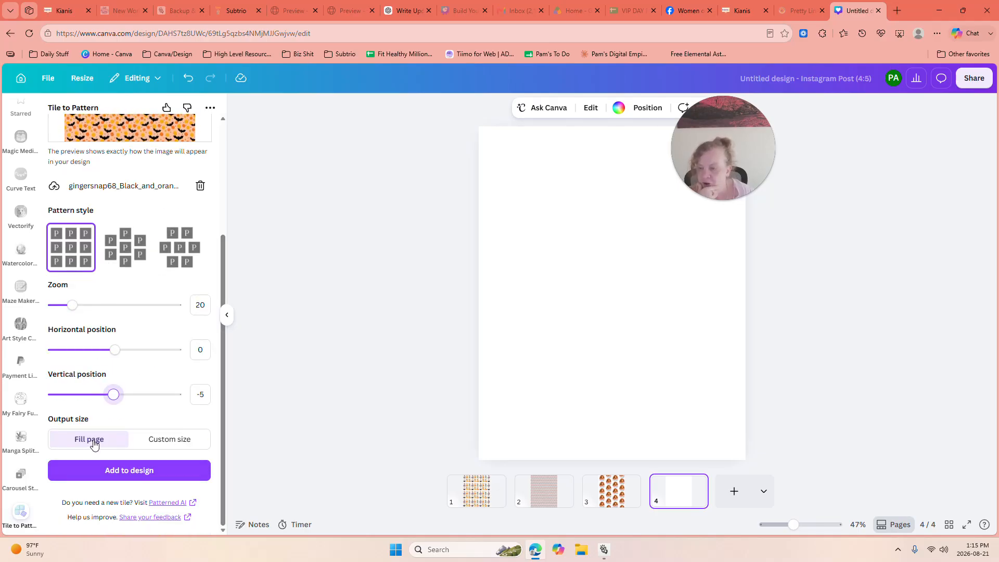
left_click(115, 471)
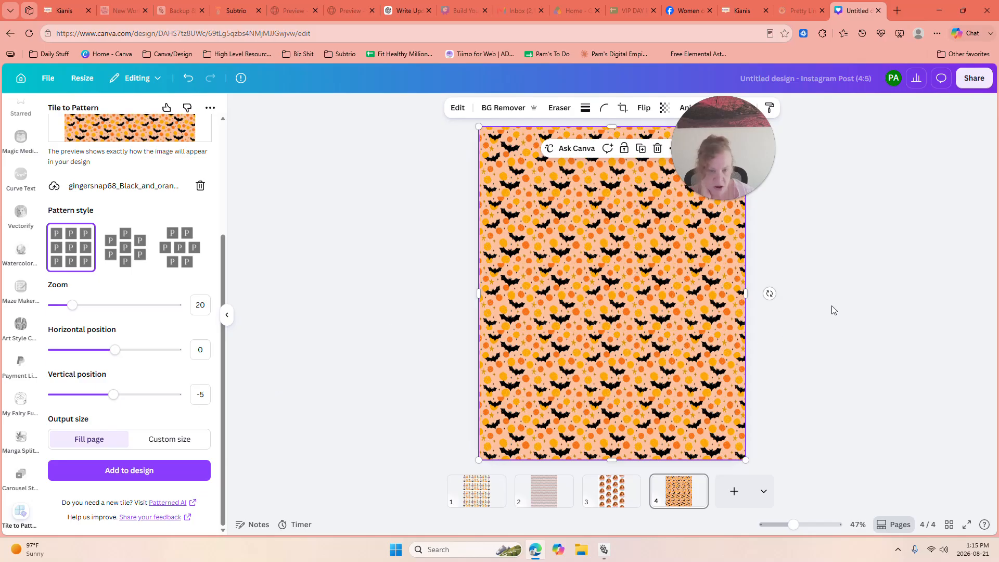
Reload the design in the browser, open the elements library and return to page 4
left_click(802, 180)
left_click_drag(772, 160, 905, 160)
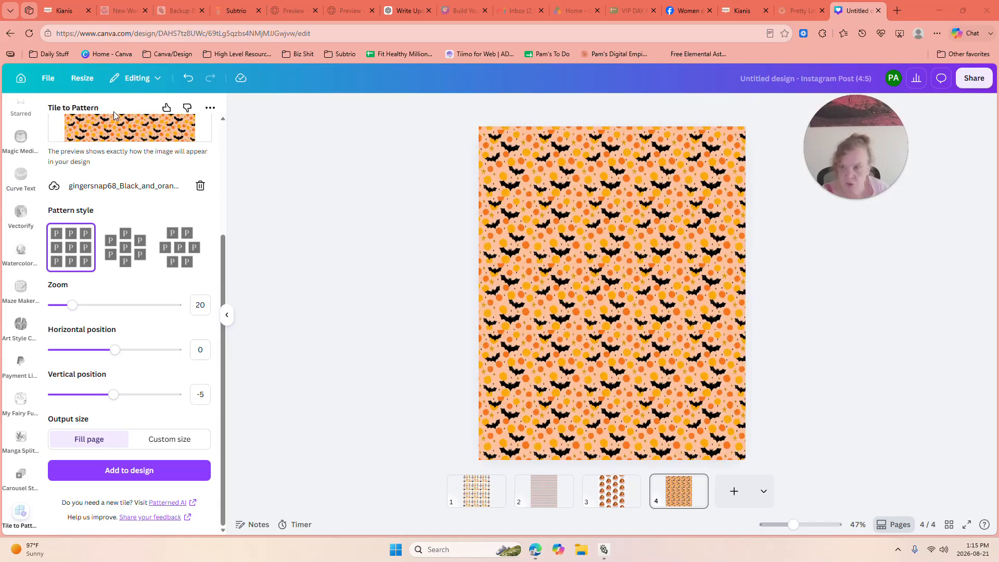
left_click(29, 33)
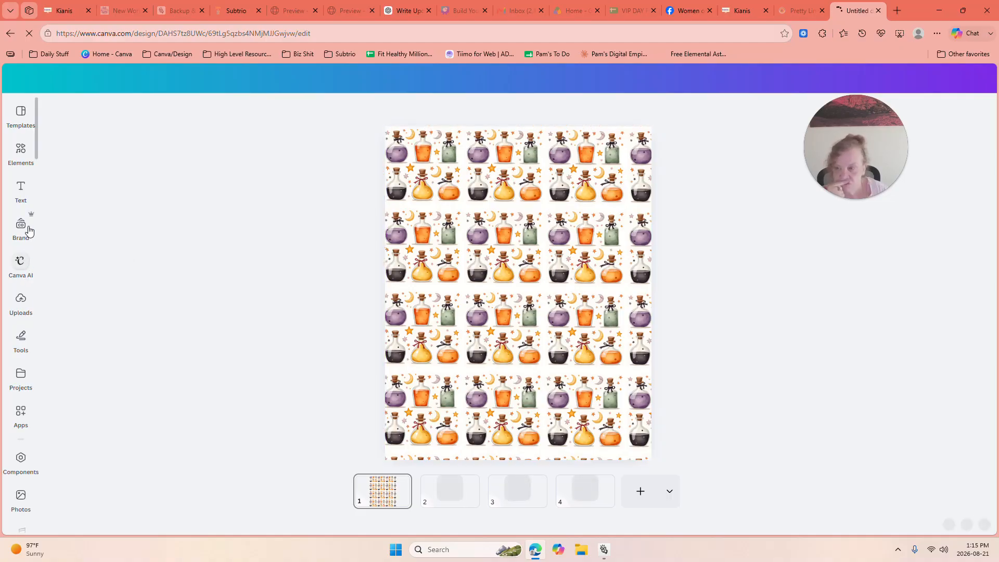
left_click(21, 162)
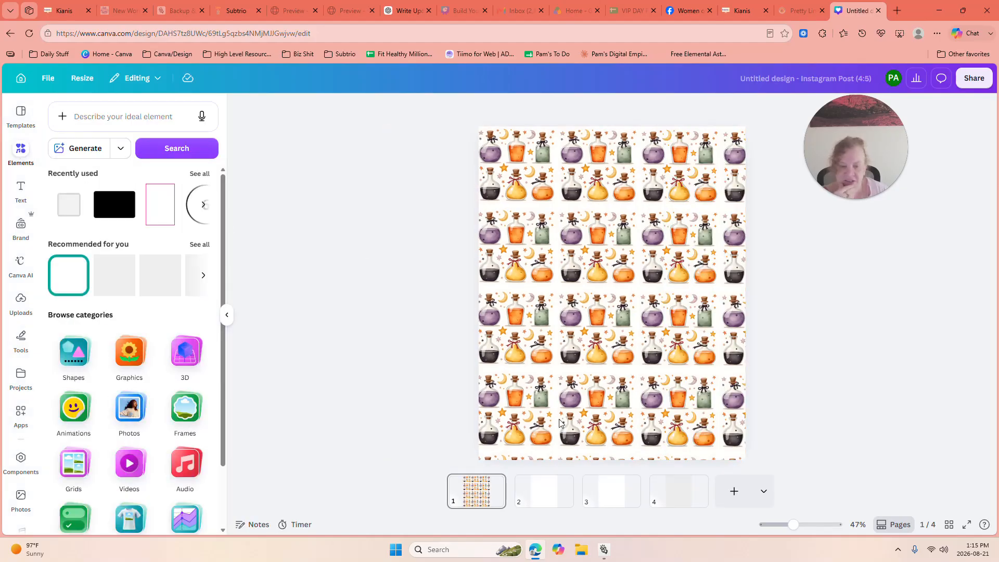
left_click(675, 496)
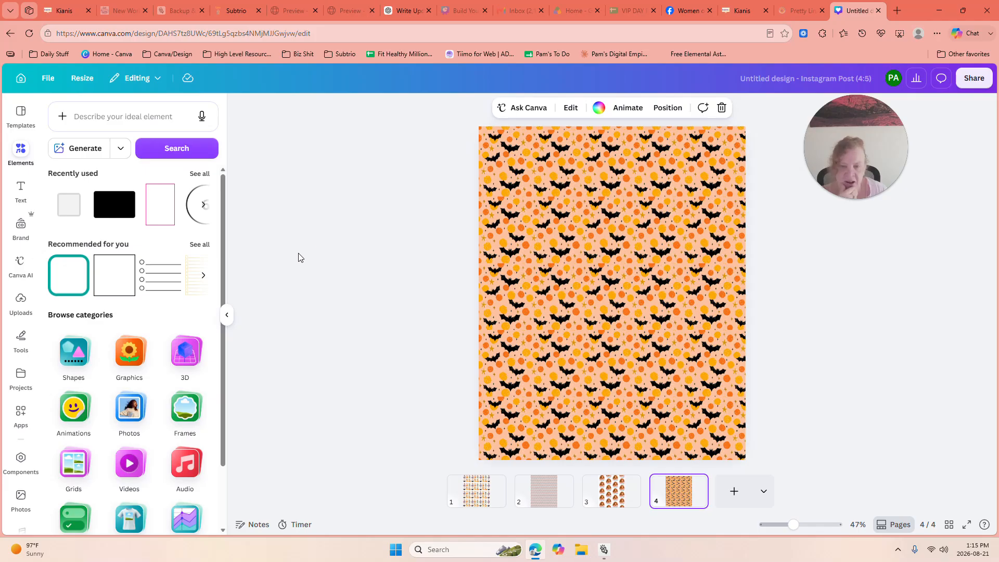
Open the bat pattern for cropping and compare the 1:1 aspect ratio with the original one
left_click(622, 212)
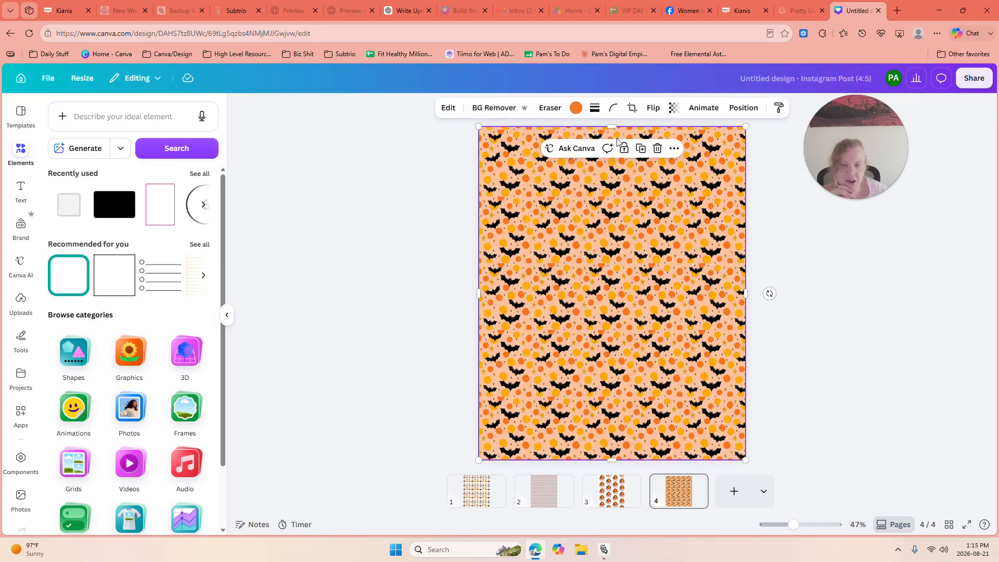
left_click(632, 108)
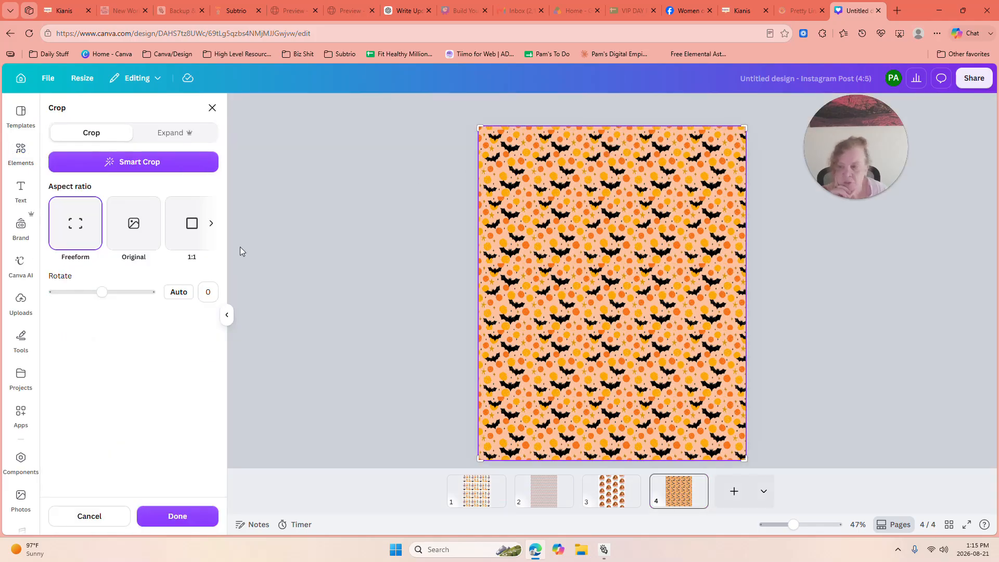
left_click(134, 234)
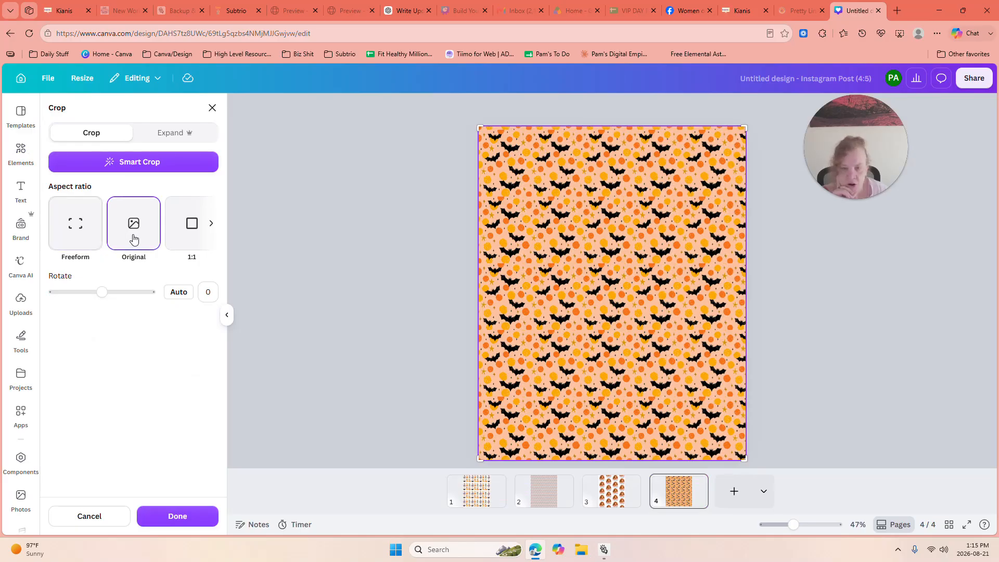
left_click(192, 237)
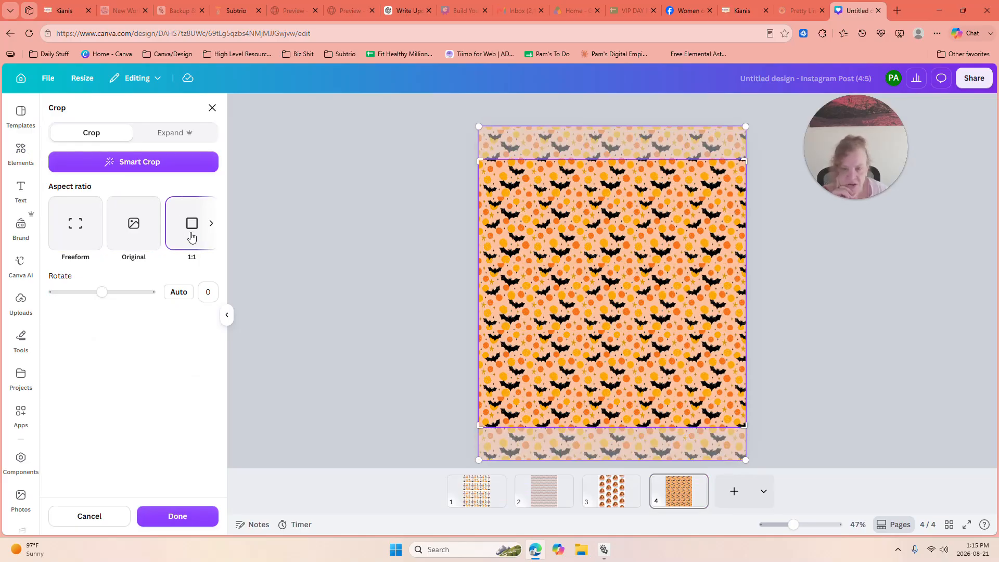
left_click(134, 224)
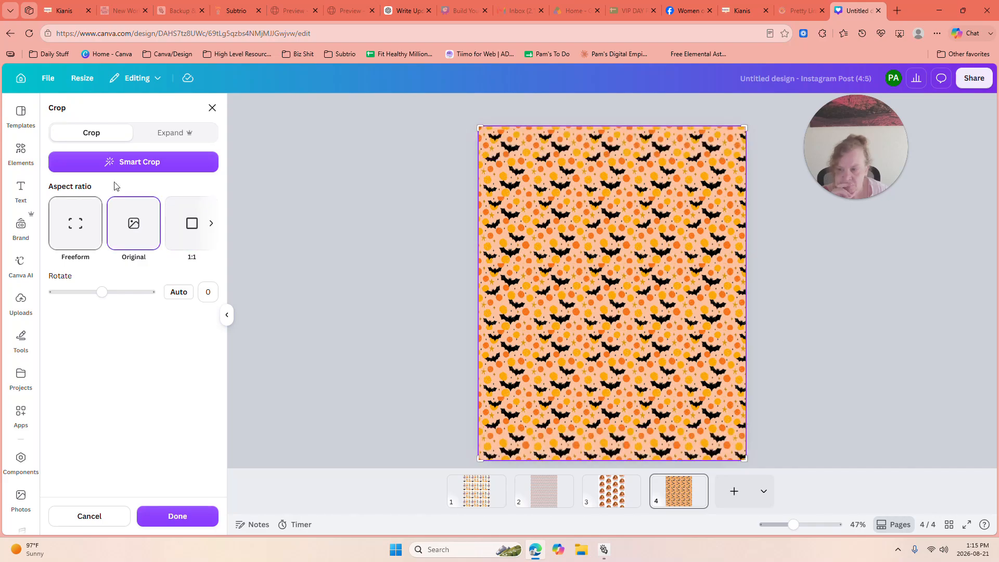
Apply Smart Crop to the bat pattern and shift the image leftward inside the crop frame
left_click(144, 163)
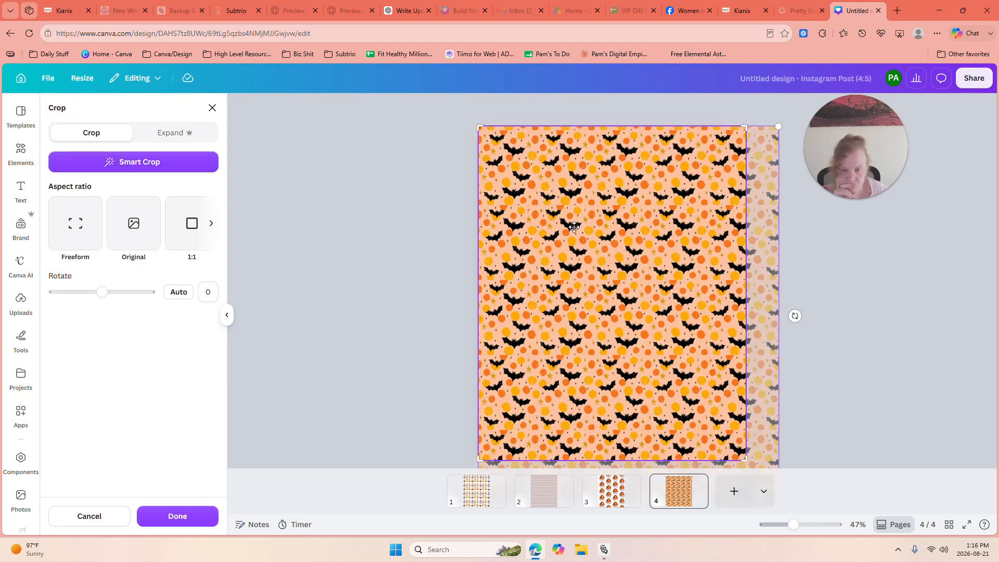
left_click_drag(573, 227, 495, 234)
left_click(348, 215)
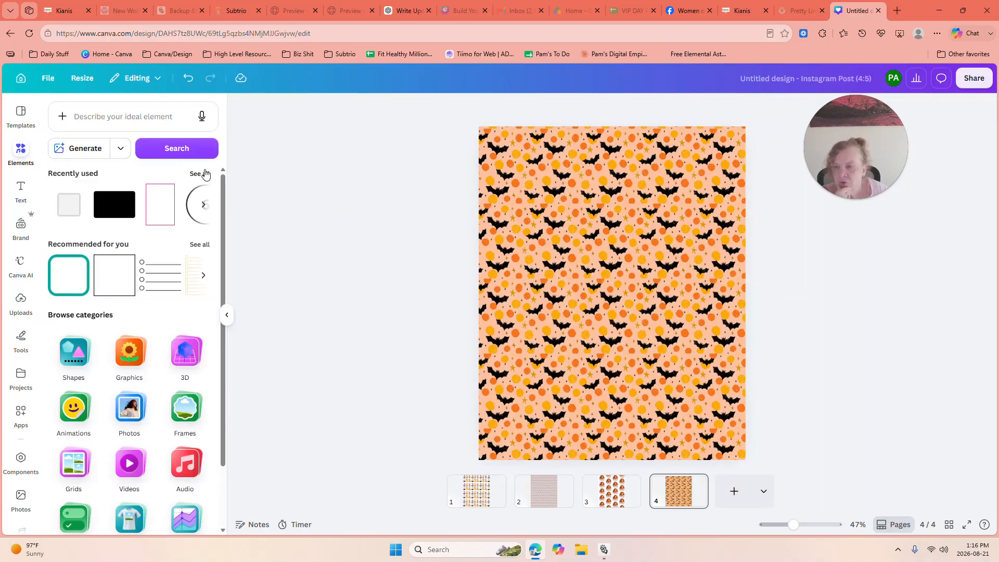
Try a three-cell photo grid, about 627 by 954, in the middle of the bat pattern and delete it
left_click_drag(222, 203, 221, 248)
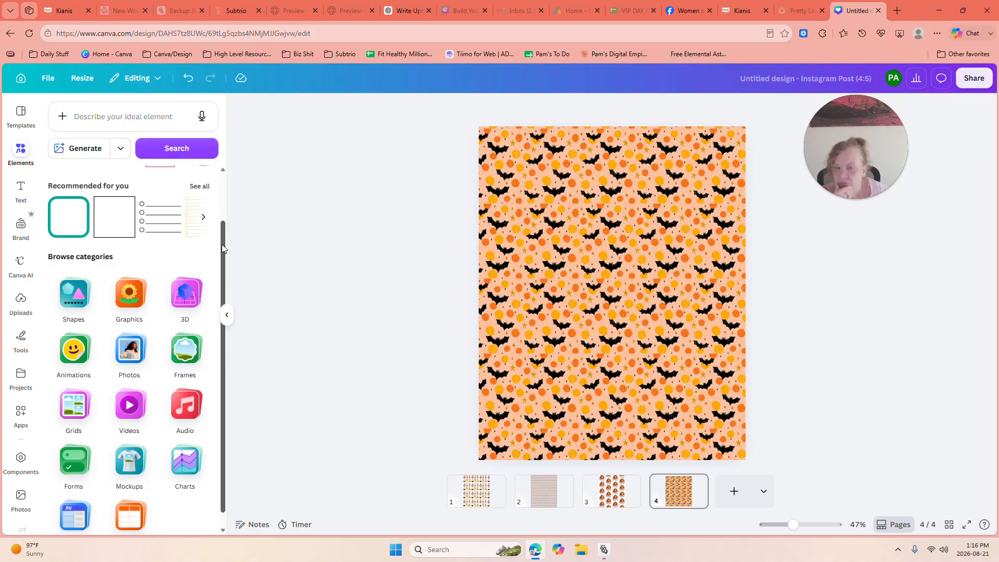
left_click(73, 405)
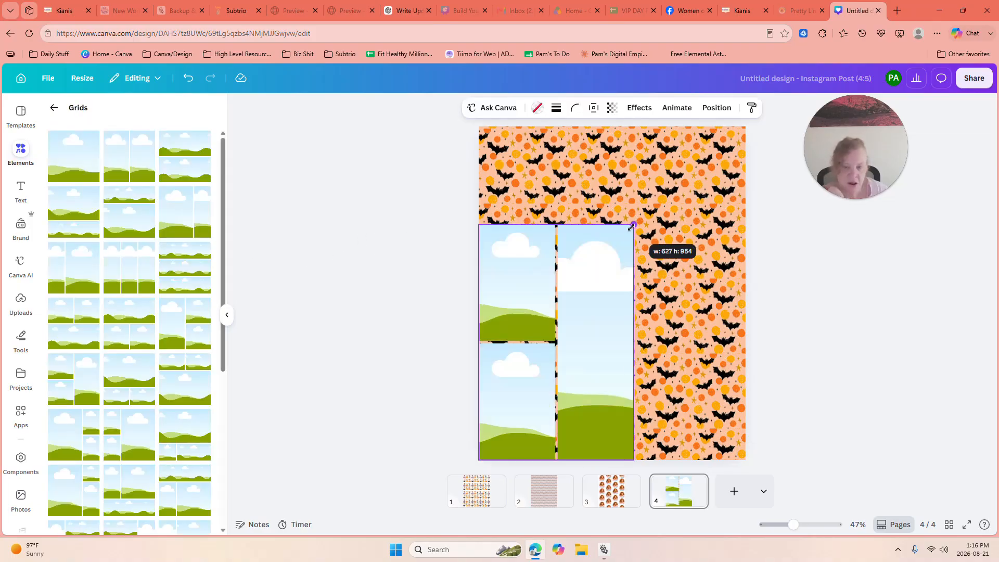
left_click_drag(633, 226, 632, 226)
left_click_drag(596, 338, 647, 256)
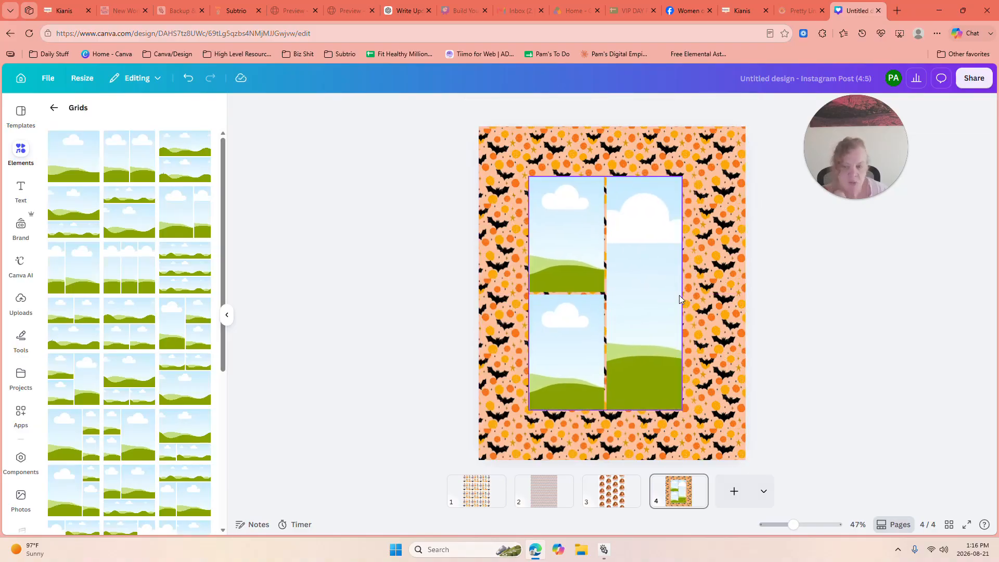
left_click(642, 248)
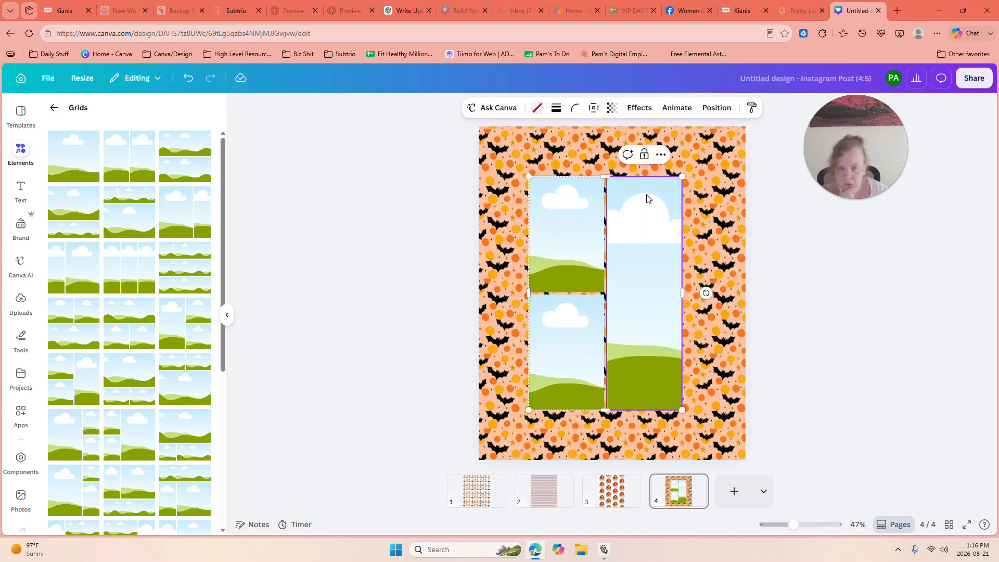
left_click(661, 156)
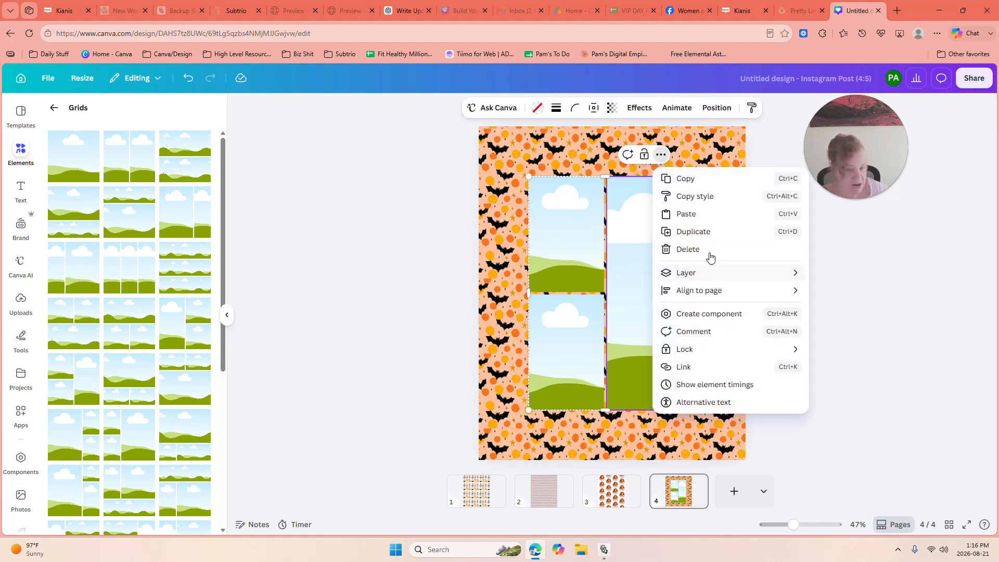
left_click(709, 253)
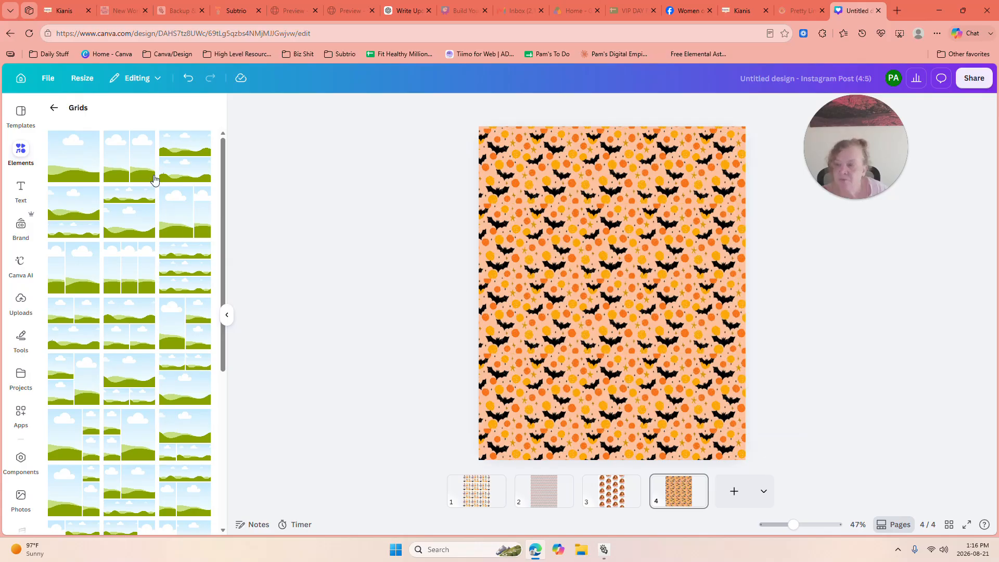
Try an enlarged Polaroid-style photo frame over the center of the bat pattern and delete it
left_click(53, 111)
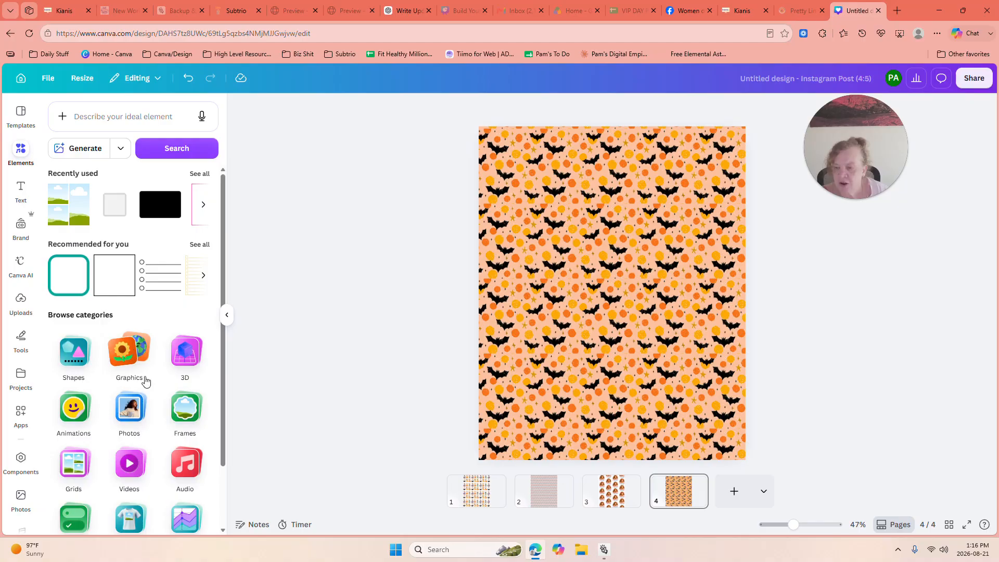
left_click(185, 409)
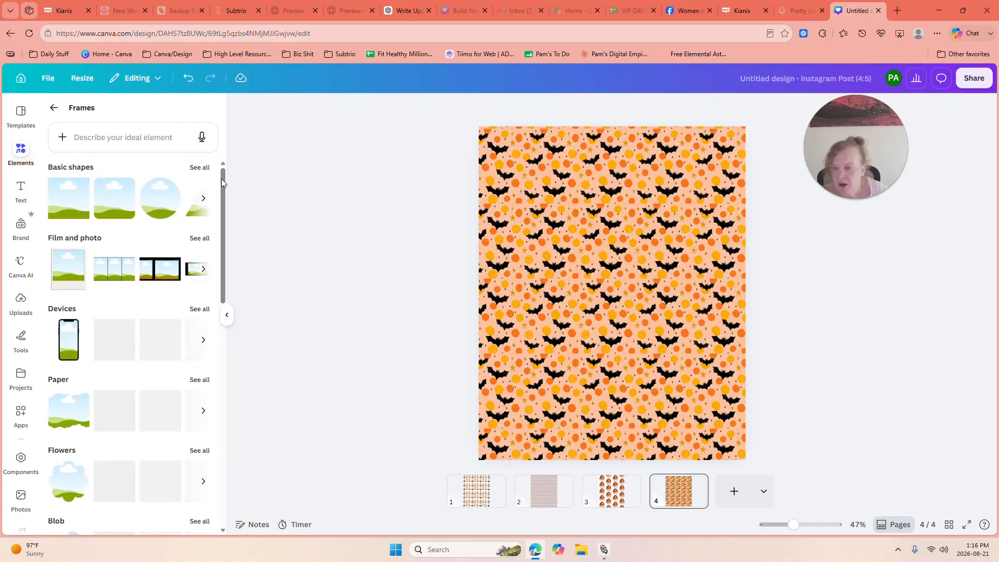
left_click_drag(224, 186, 226, 194)
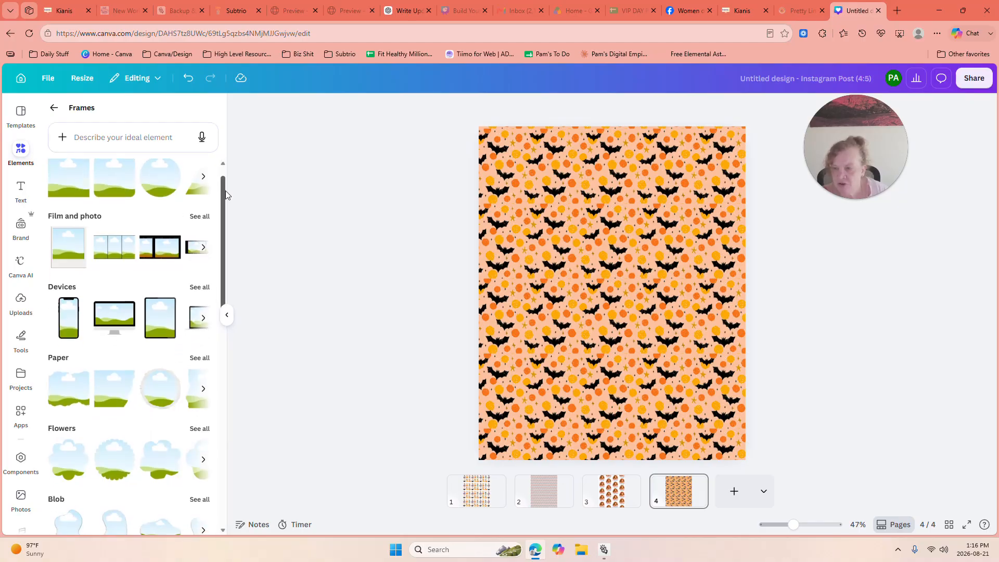
left_click_drag(208, 228, 618, 288)
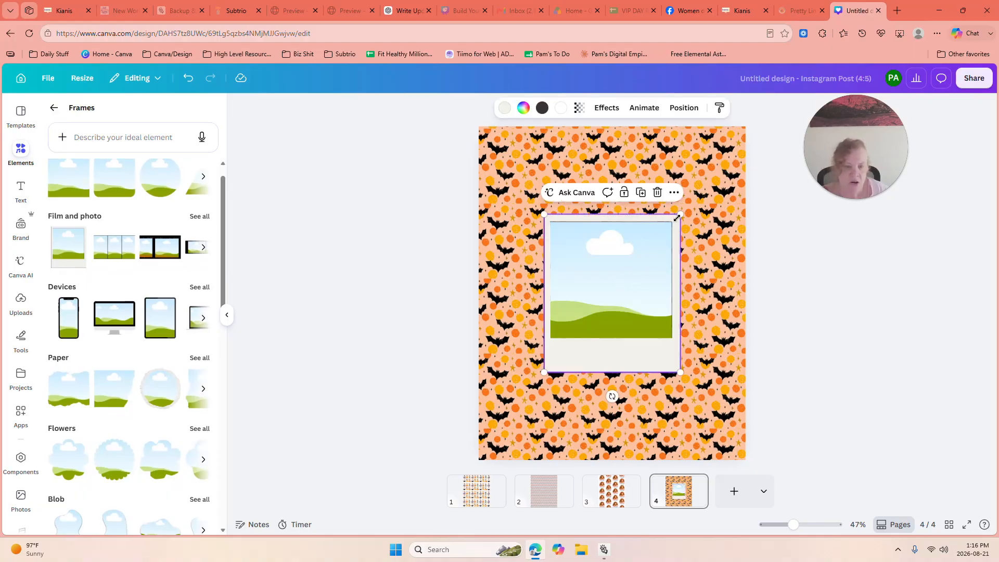
left_click_drag(687, 207, 663, 240)
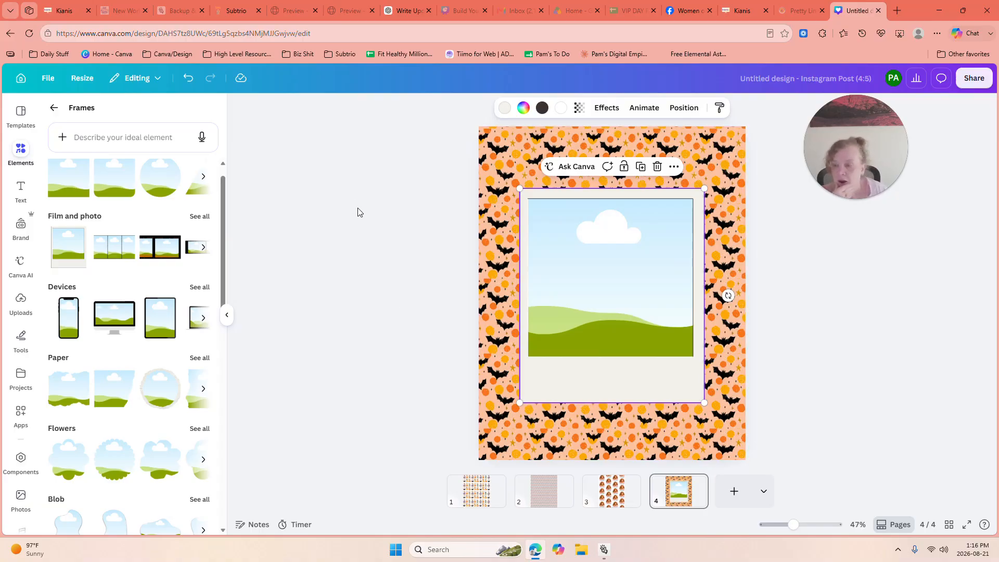
left_click(657, 167)
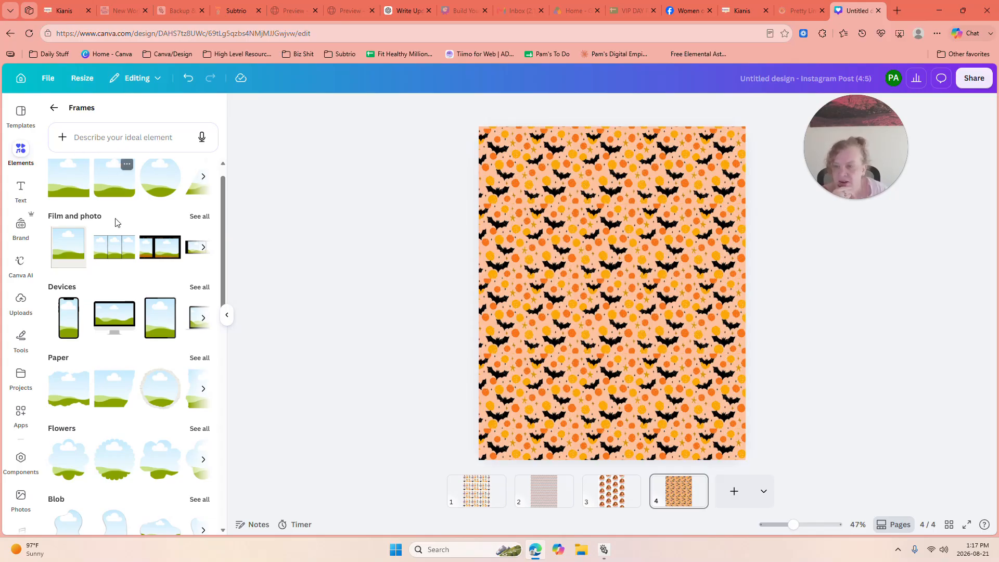
Try an enlarged phone frame over the bat pattern, delete it and return to the elements overview
scroll(222, 245, "down", 2)
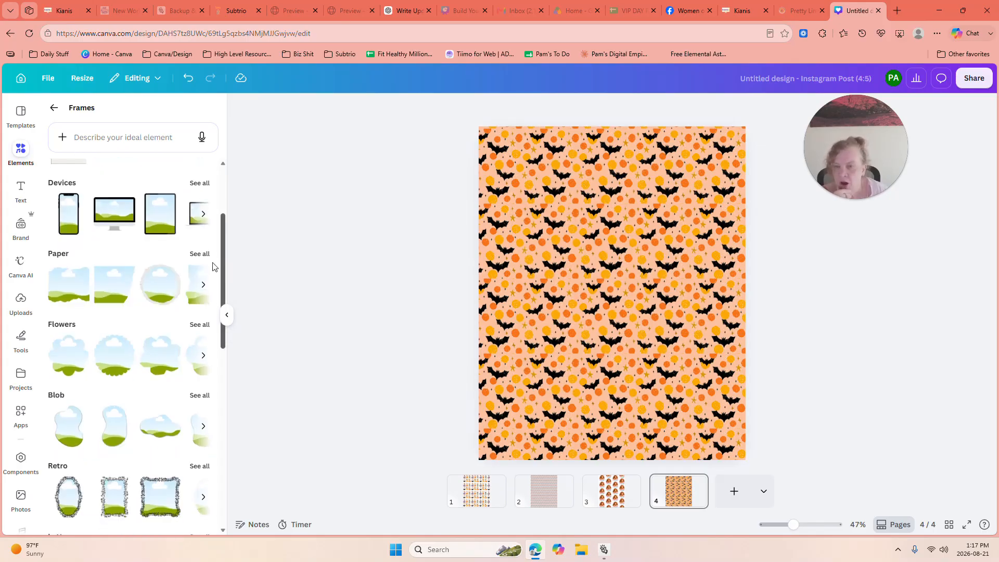
left_click(68, 214)
left_click_drag(569, 208, 531, 135)
left_click_drag(653, 376, 678, 416)
mouse_move(633, 355)
left_mouse_down()
mouse_move(660, 357)
mouse_move(638, 361)
left_mouse_up()
left_click(655, 134)
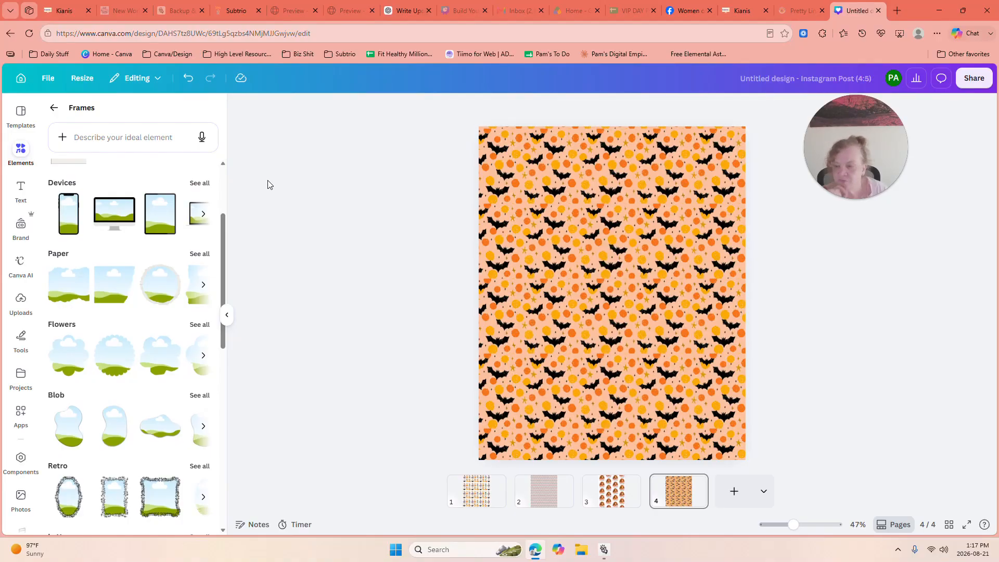
left_click(54, 107)
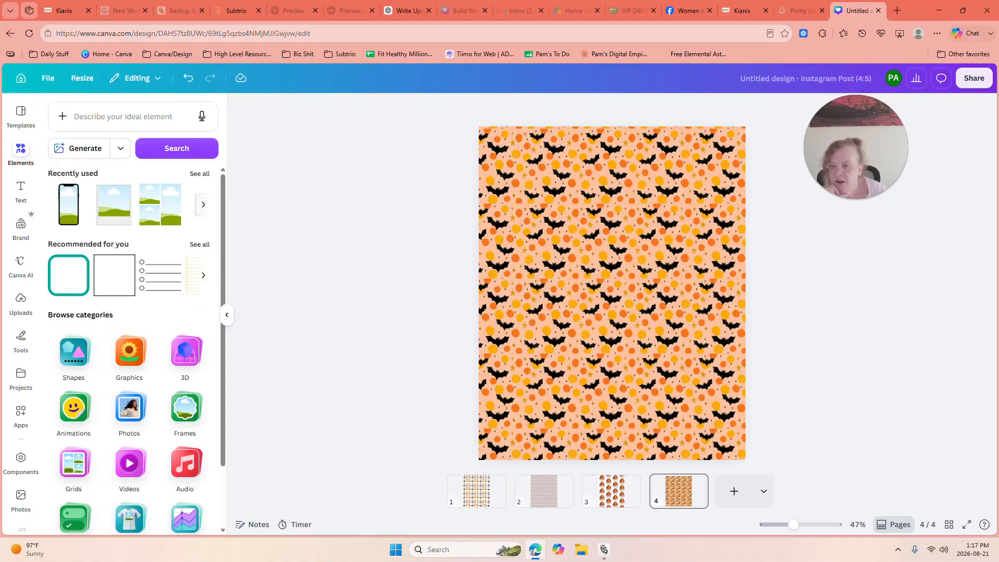
Search the graphics library for halloween and browse the results for artwork to place on the bat pattern
left_click(129, 351)
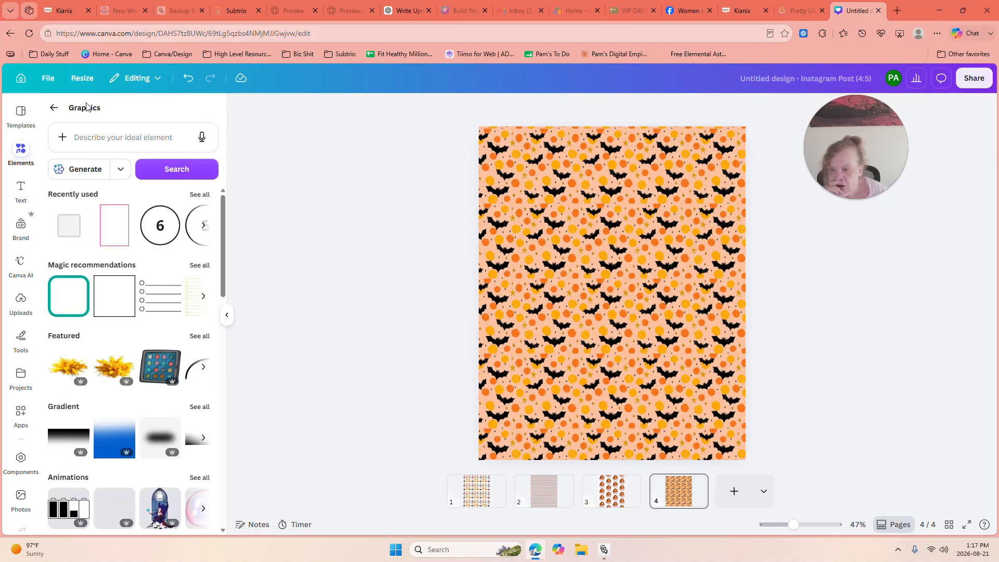
left_click(154, 136)
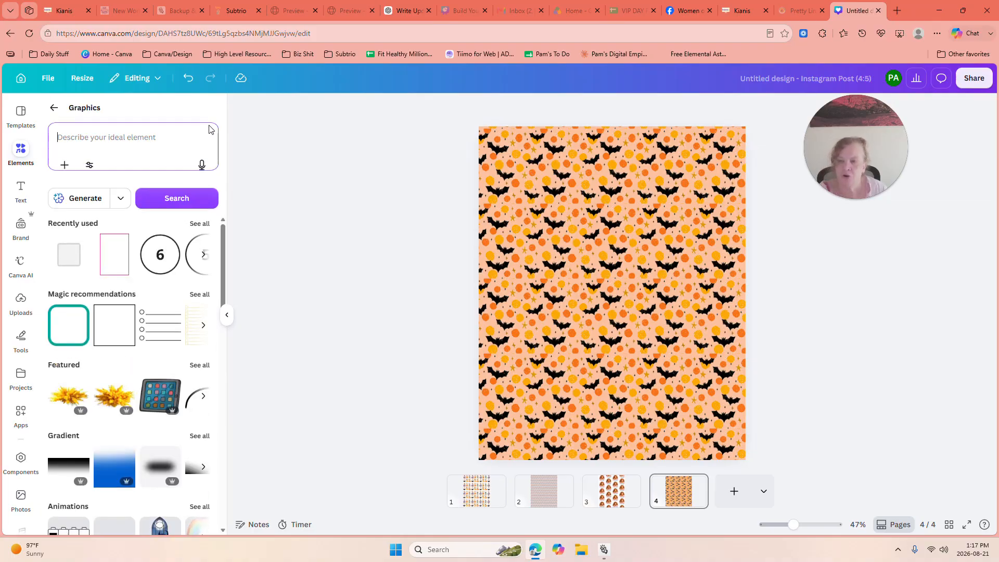
type("hallowe")
key("Return")
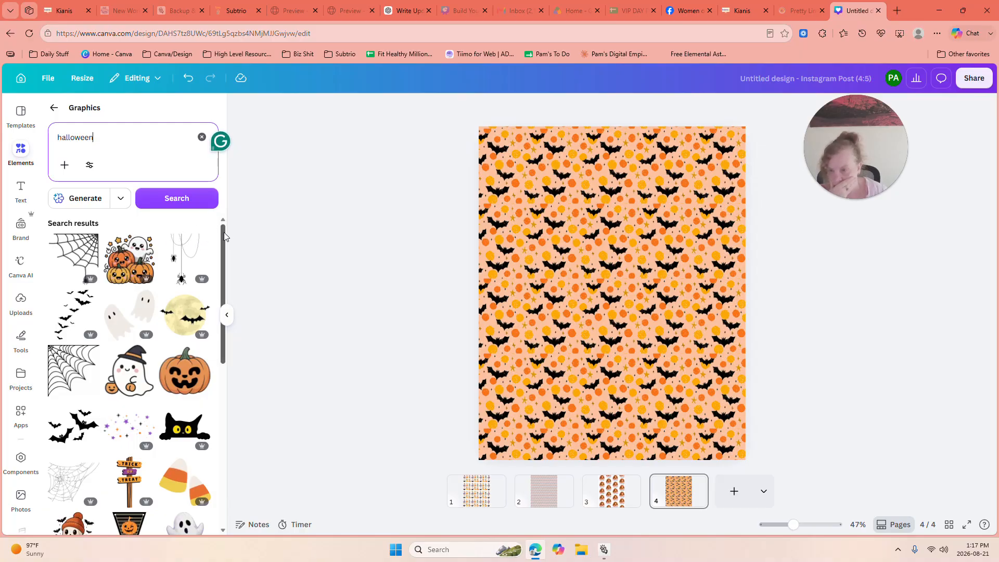
scroll(205, 407, "down", 10)
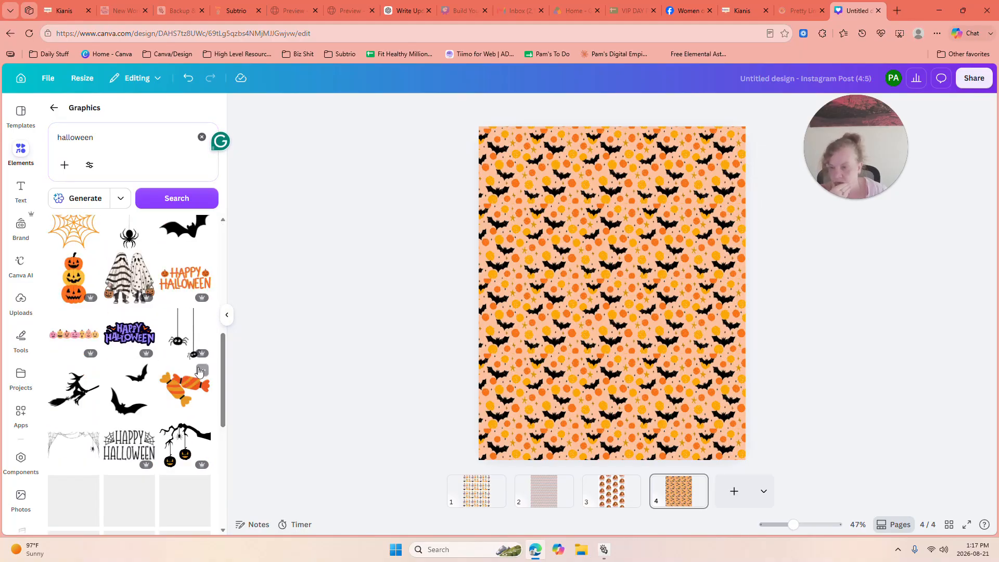
left_click_drag(224, 350, 222, 455)
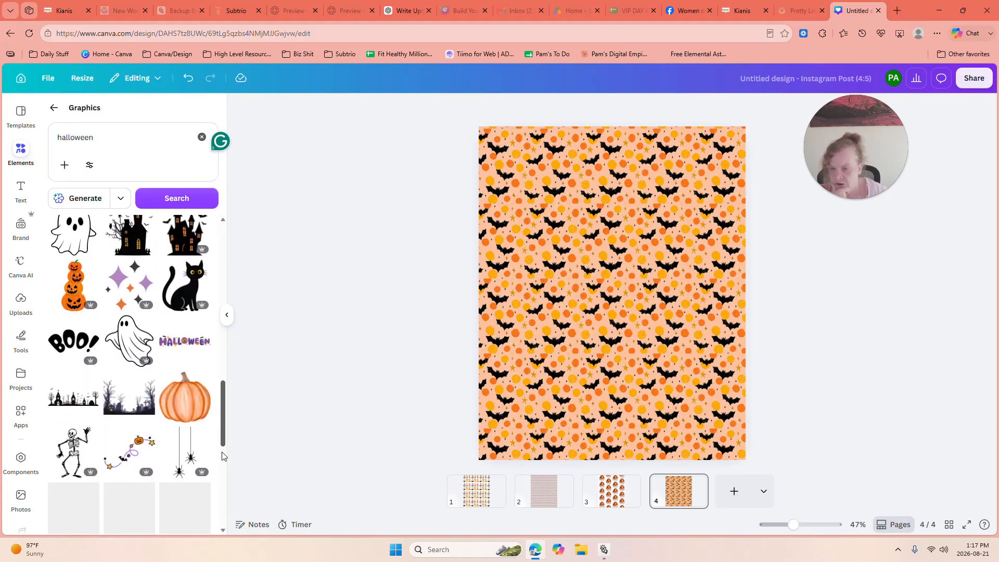
Try a flying white ghost graphic, reduced in size, over the lower-right part of the bat pattern
left_click(130, 341)
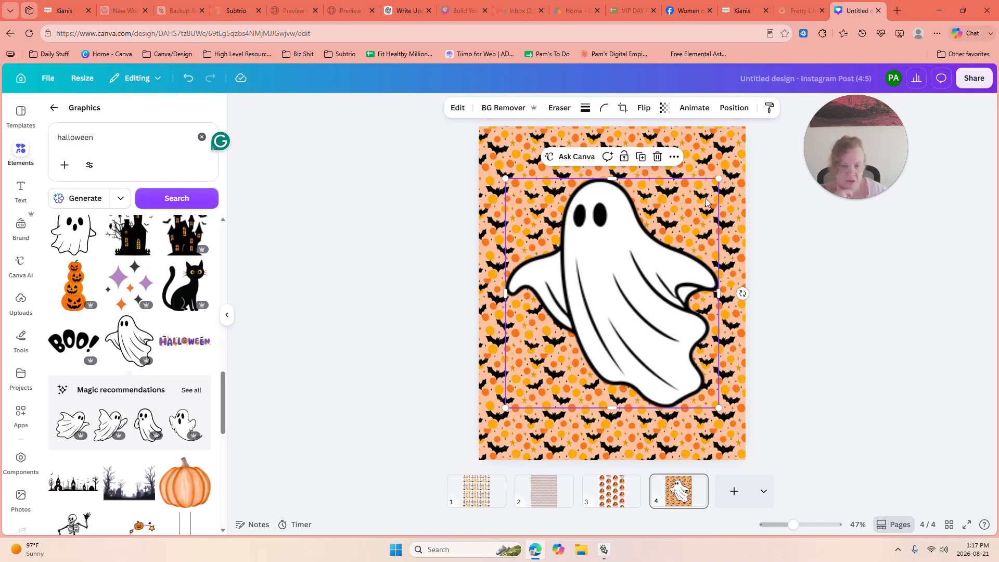
left_click_drag(718, 178, 668, 227)
left_click_drag(622, 307, 682, 335)
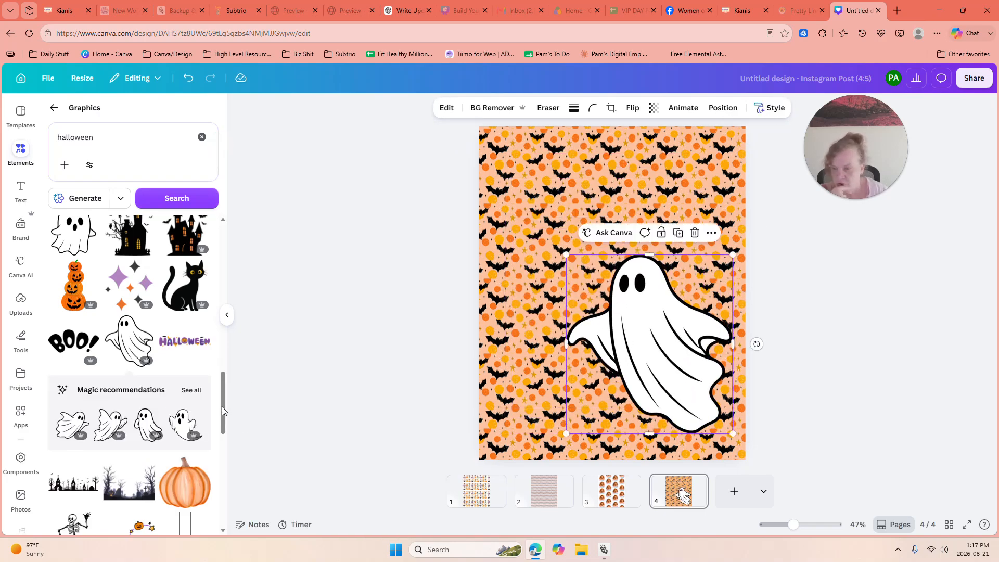
Add the purple HALLOWEEN lettering graphic and place it near the top of the bat pattern page
left_click(177, 345)
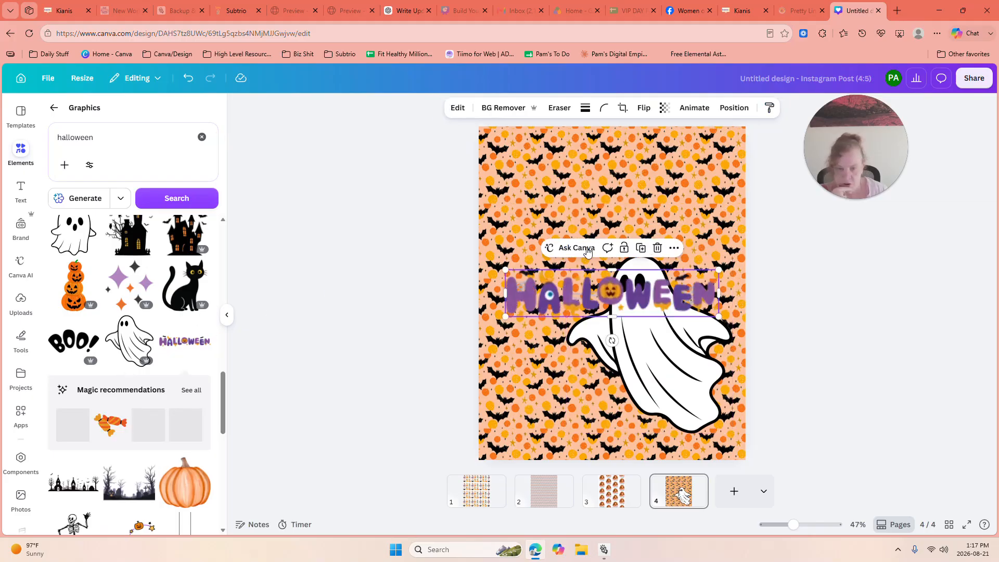
left_click_drag(612, 292, 620, 195)
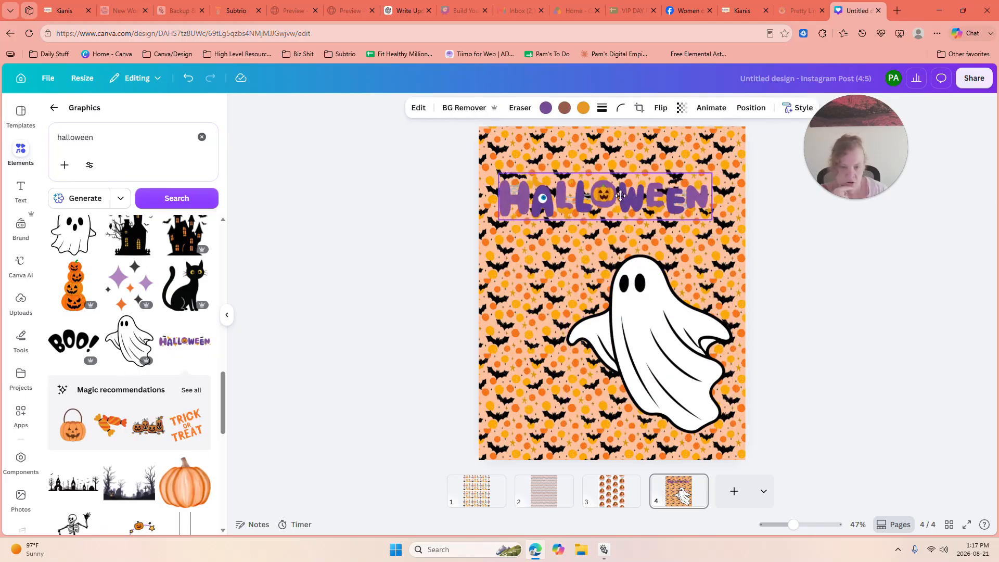
Replace the flying ghost with the ghost reading a pumpkin book, sized about 599 by 680 px, below the HALLOWEEN lettering
left_click_drag(223, 393, 218, 514)
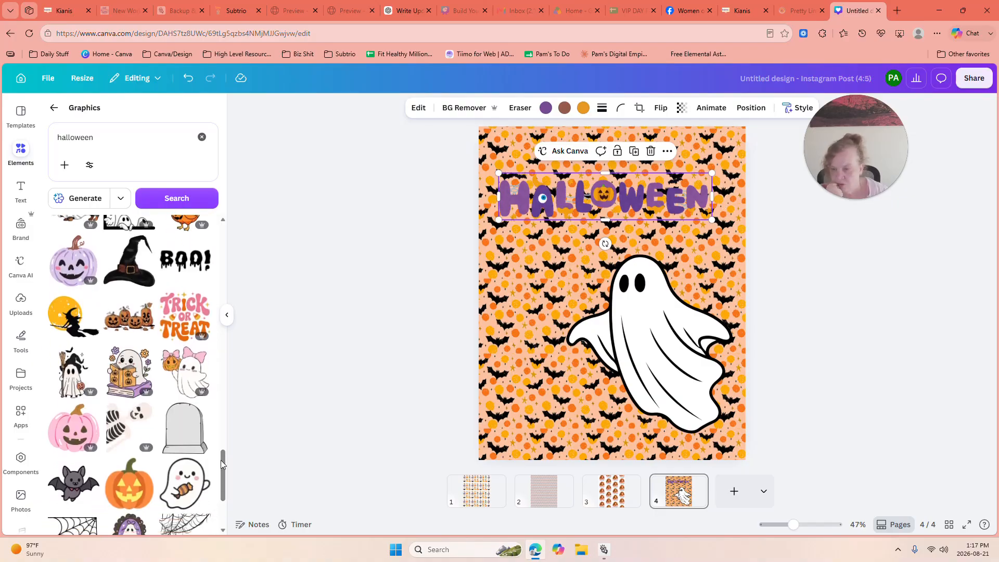
left_click_drag(225, 473, 226, 474)
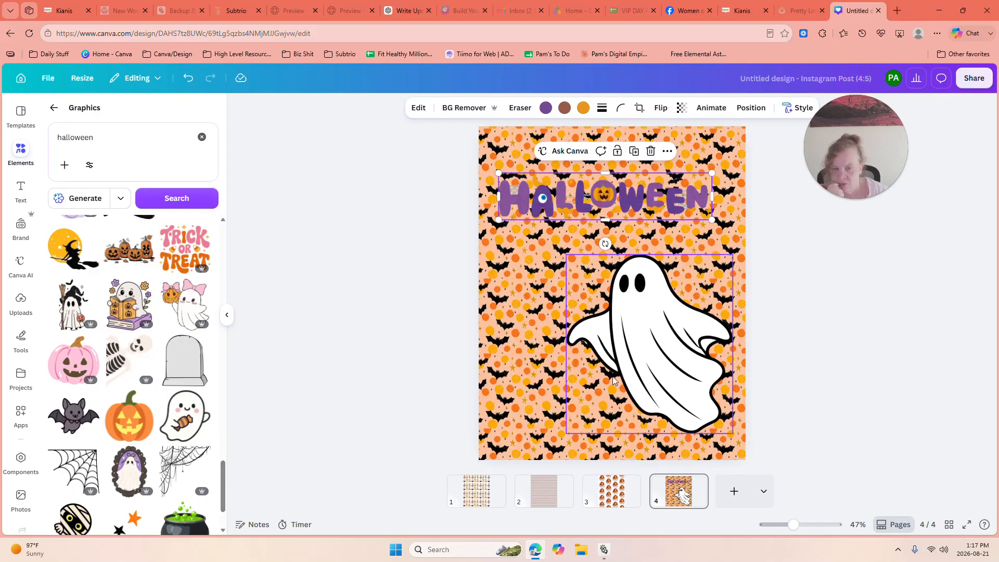
left_click(653, 326)
left_click(692, 236)
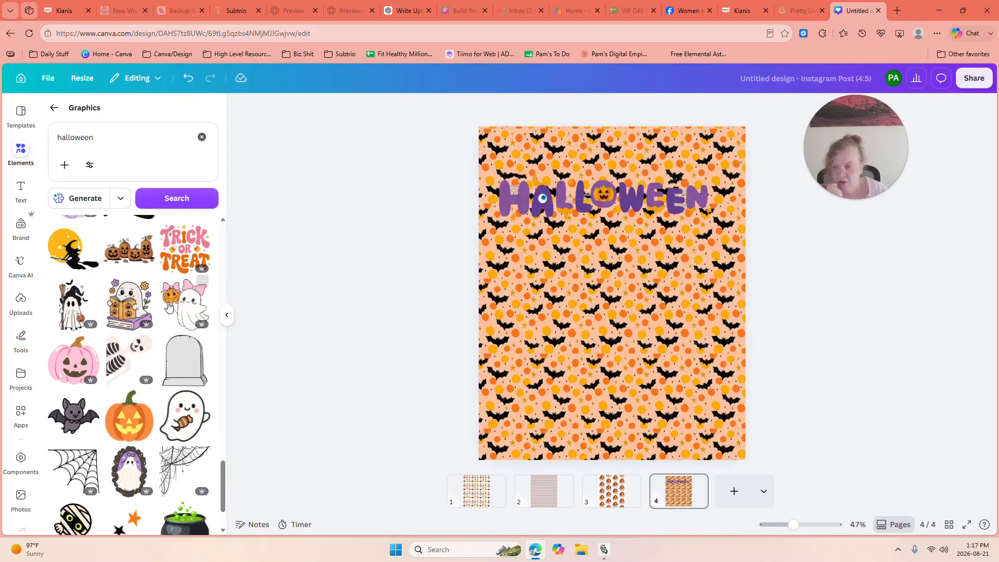
left_click(129, 305)
left_click_drag(627, 288, 627, 314)
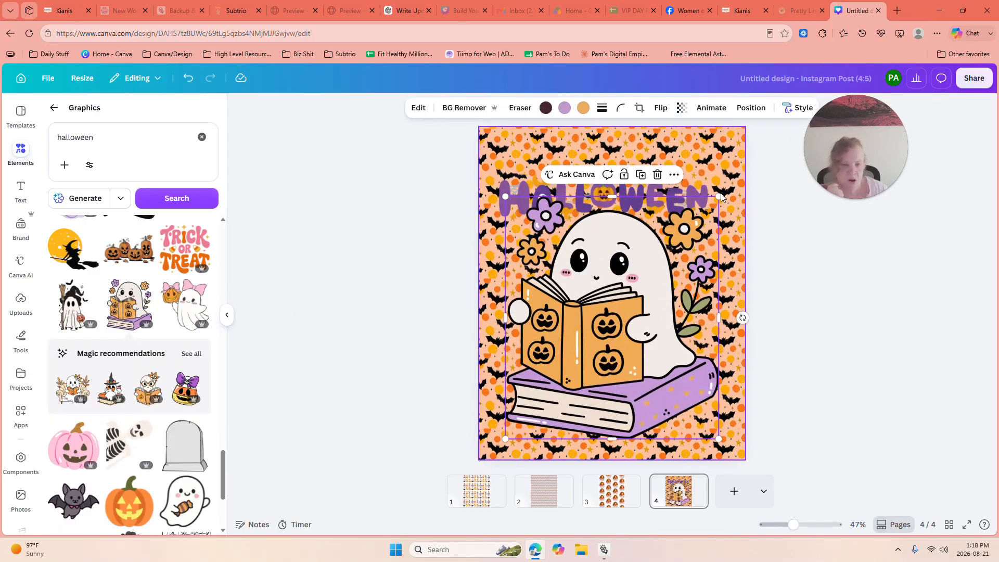
left_click_drag(719, 196, 662, 258)
Center the book-reading ghost and the HALLOWEEN lettering horizontally on the page
left_click(751, 108)
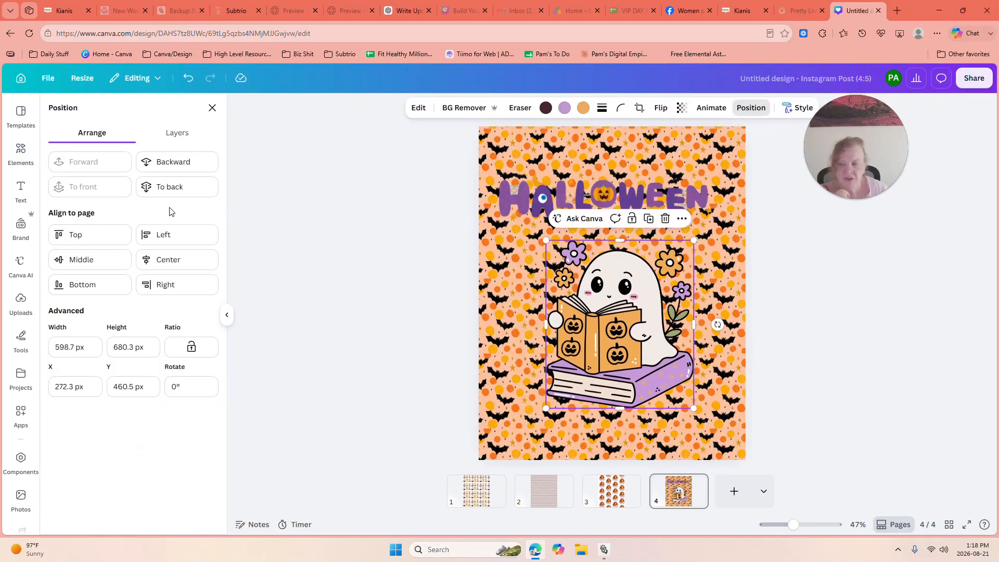
left_click(165, 266)
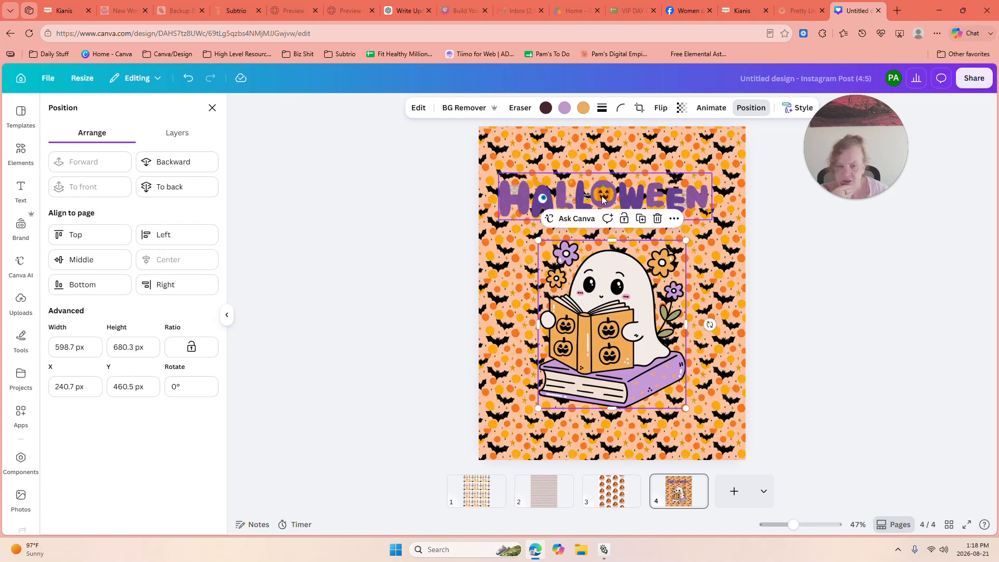
left_click(521, 197)
left_click(182, 259)
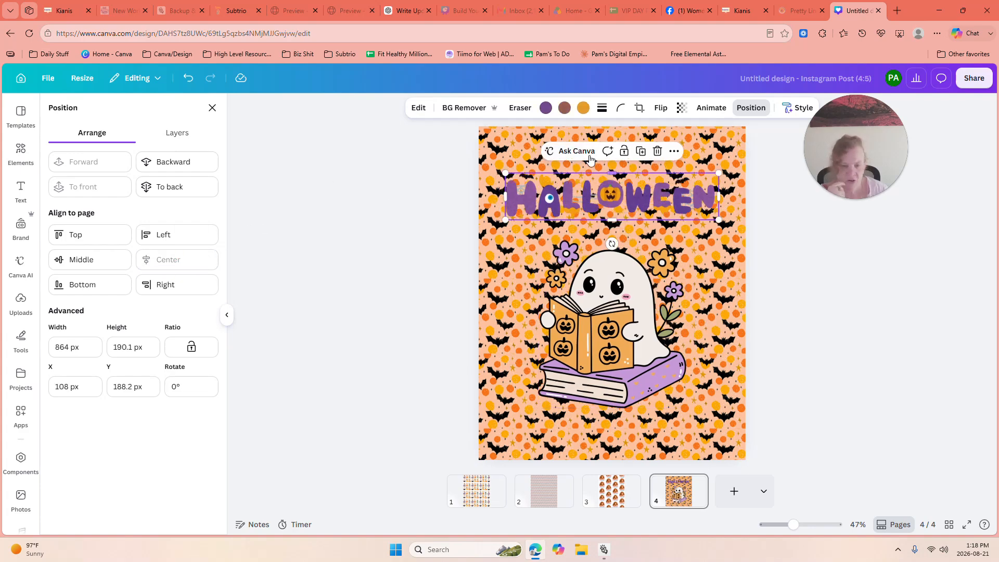
Set the transparency of the bat pattern background to 55
left_click(701, 136)
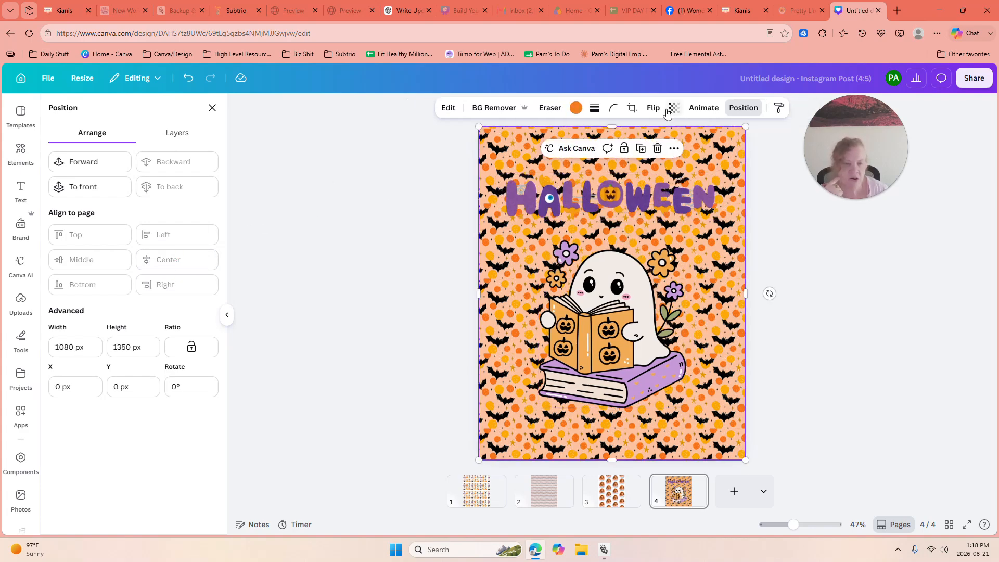
left_click(674, 107)
left_click(687, 150)
left_click_drag(688, 150, 661, 151)
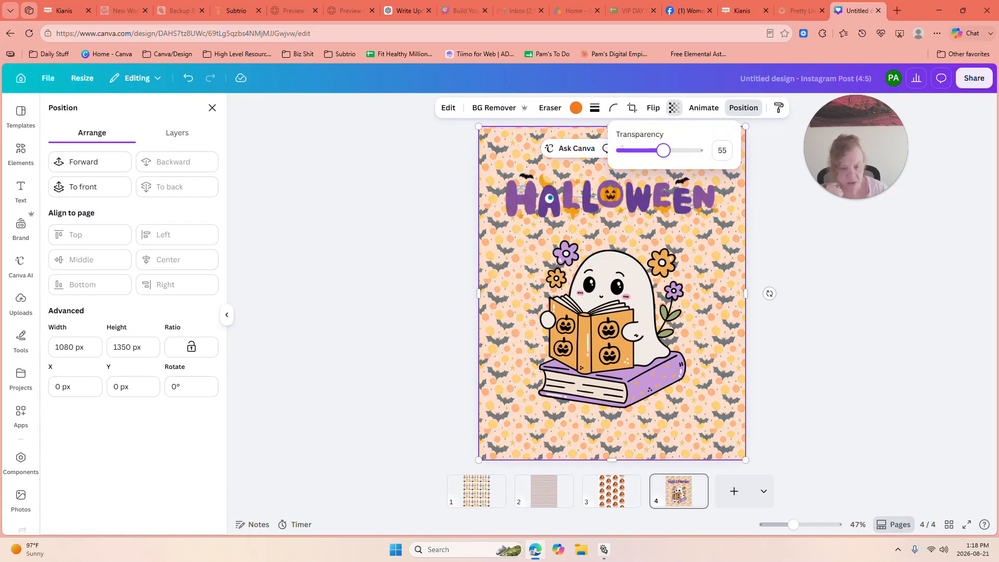
left_click(397, 166)
left_click(773, 244)
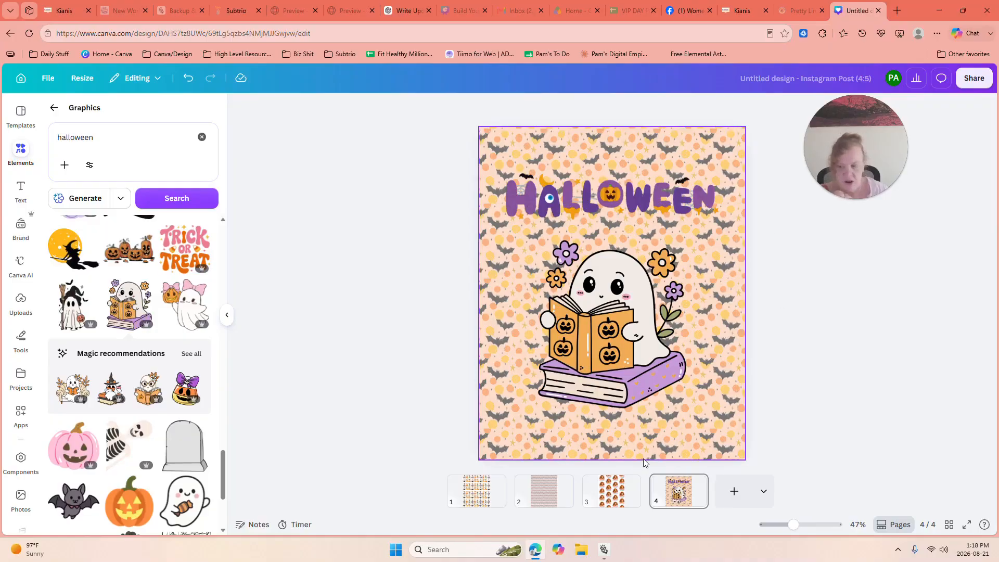
On page 3, add a desktop computer frame, enlarge it and place it in the middle of the Send the Email pattern
left_click(612, 492)
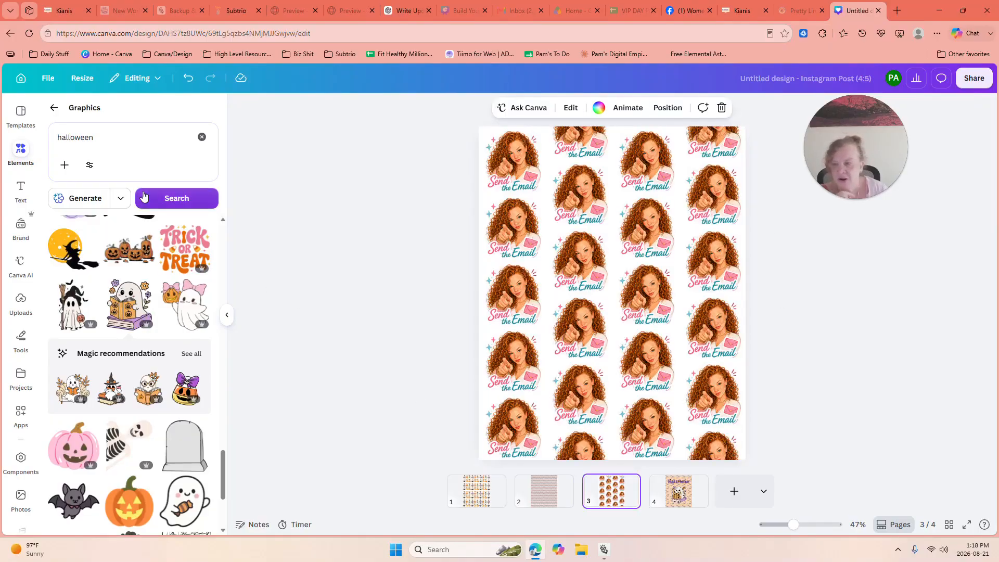
left_click(26, 154)
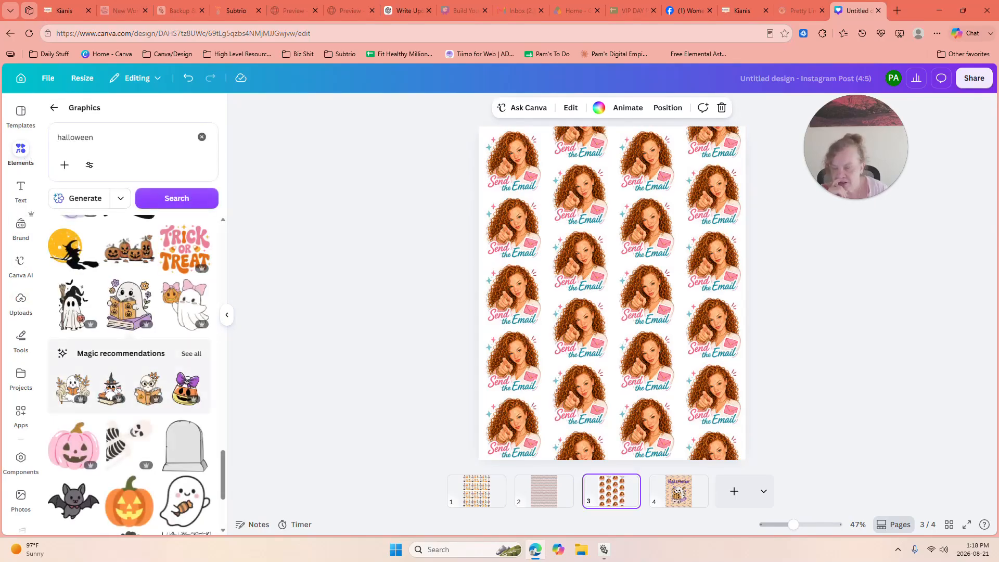
left_click(202, 138)
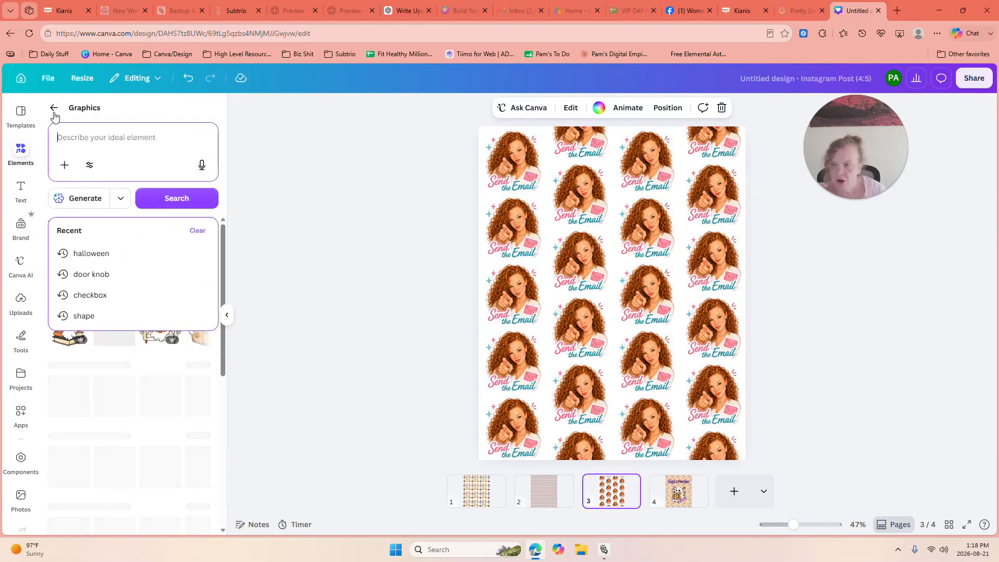
left_click(55, 108)
left_click(174, 248)
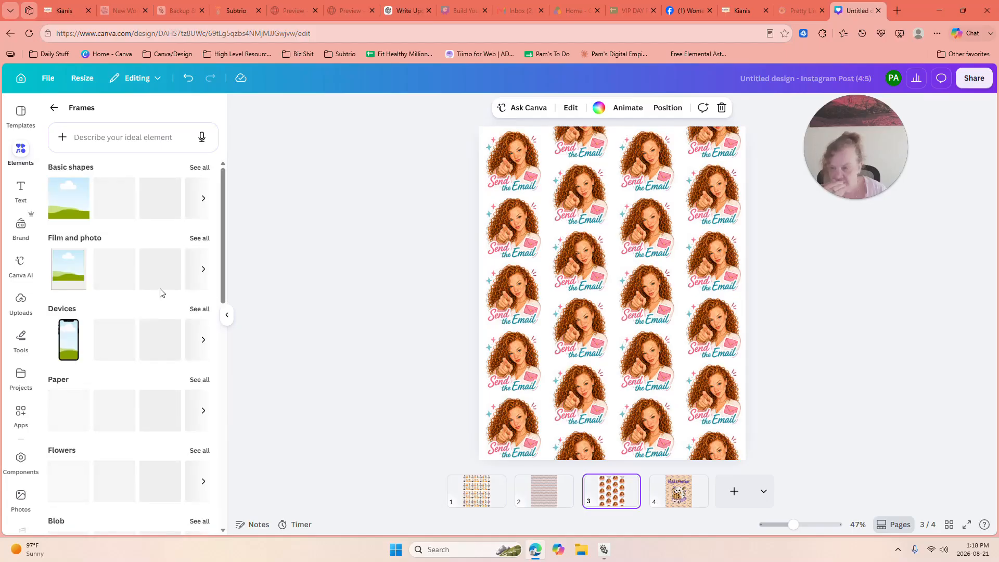
left_click(114, 339)
left_click_drag(545, 239, 481, 190)
left_click_drag(603, 270, 619, 284)
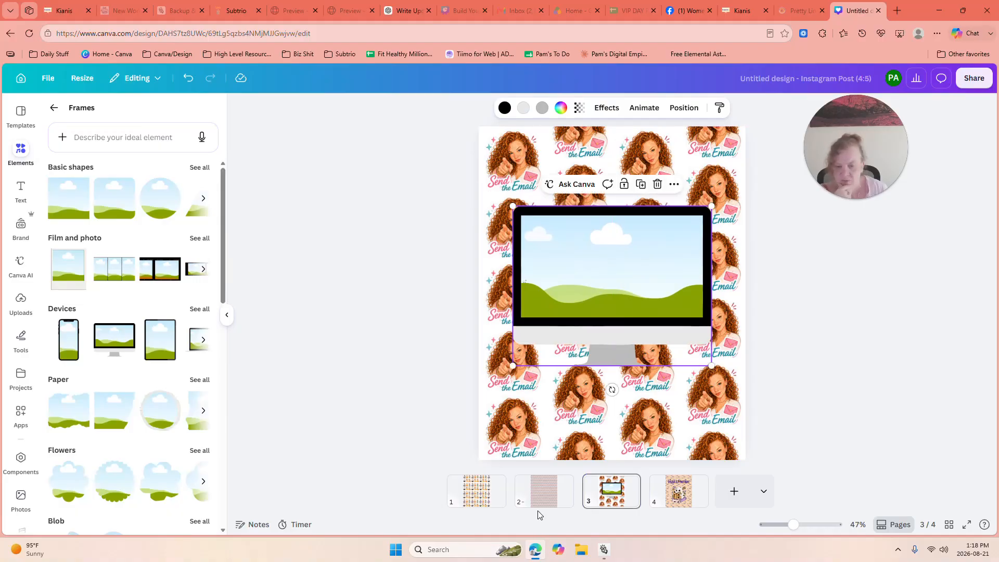
Open page 2 and search the elements for banner, showing all matching graphics
left_click(542, 491)
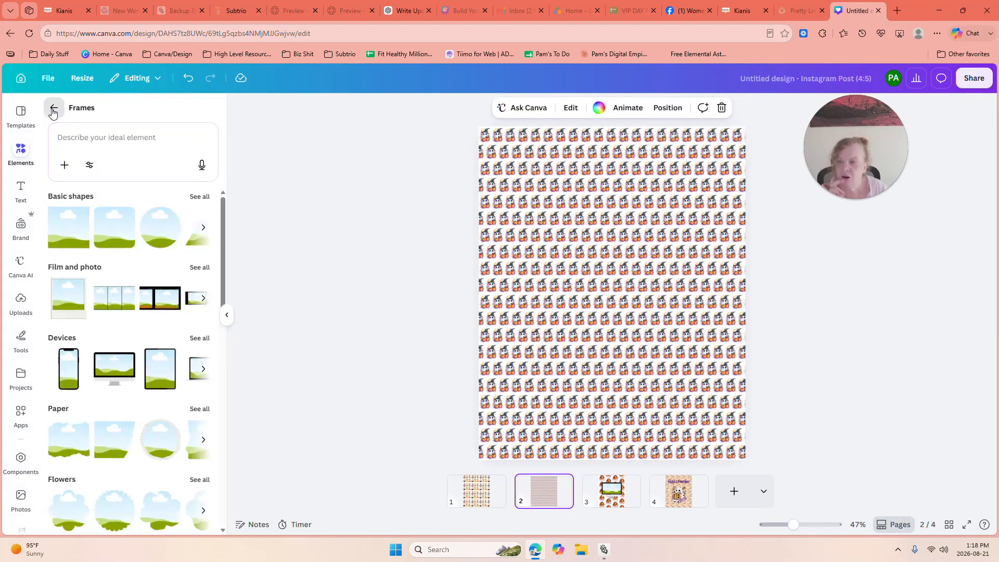
left_click(51, 108)
left_click(126, 147)
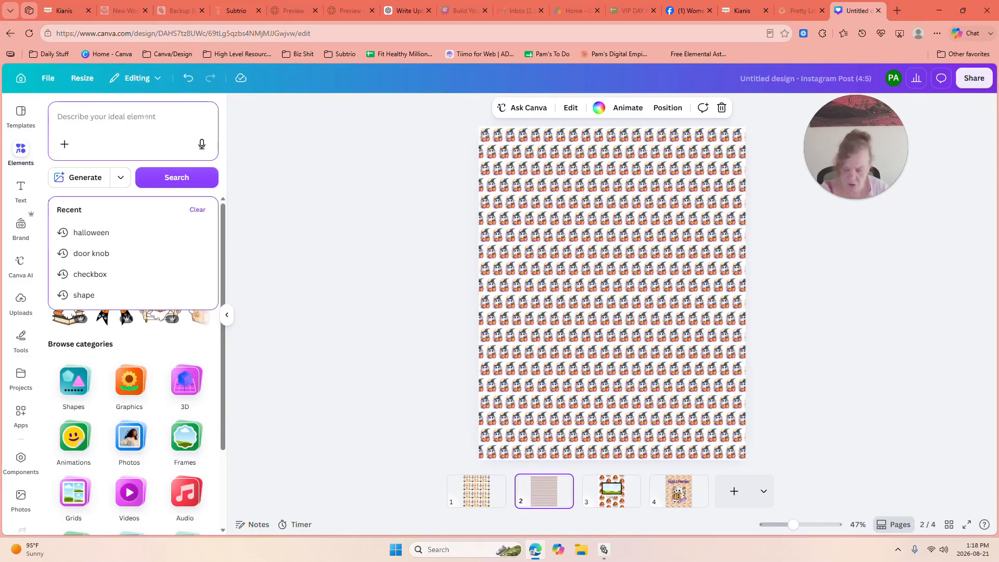
type("banner")
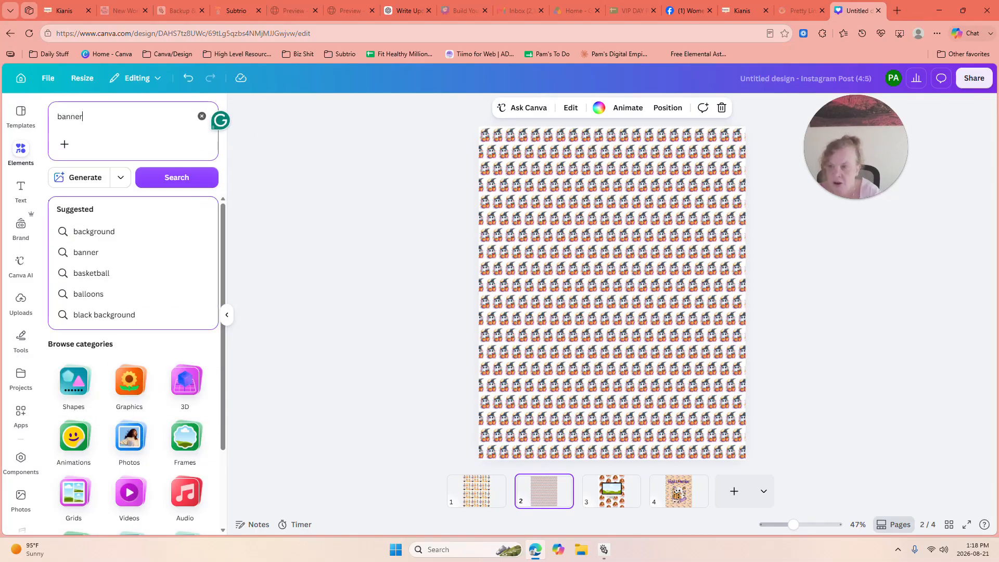
key("Return")
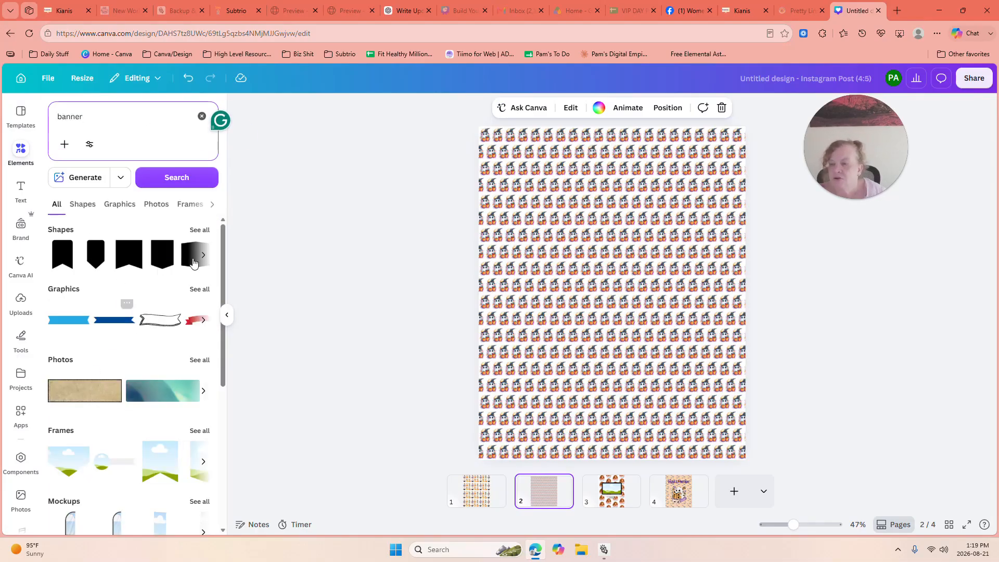
left_click(203, 289)
Try a pale green brushstroke banner across the middle of the page 2 pattern and delete it
left_click_drag(222, 242, 222, 443)
scroll(211, 434, "down", 4)
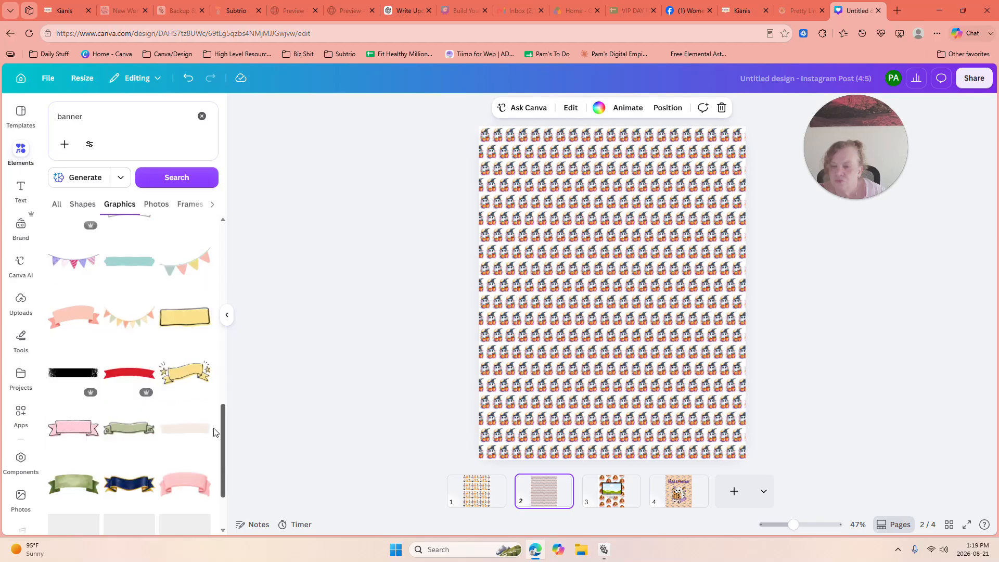
scroll(222, 402, "down", 2)
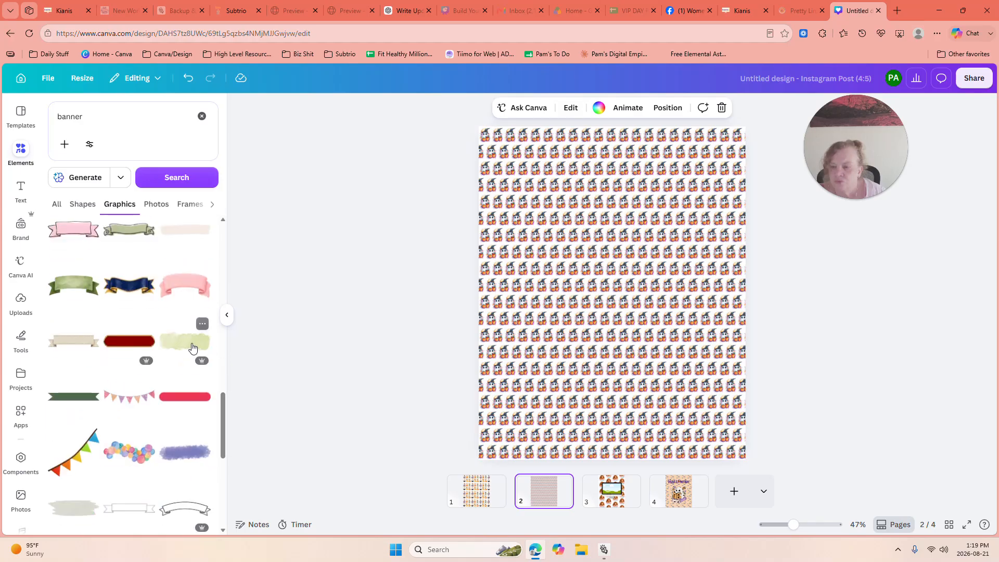
left_click_drag(342, 270, 597, 275)
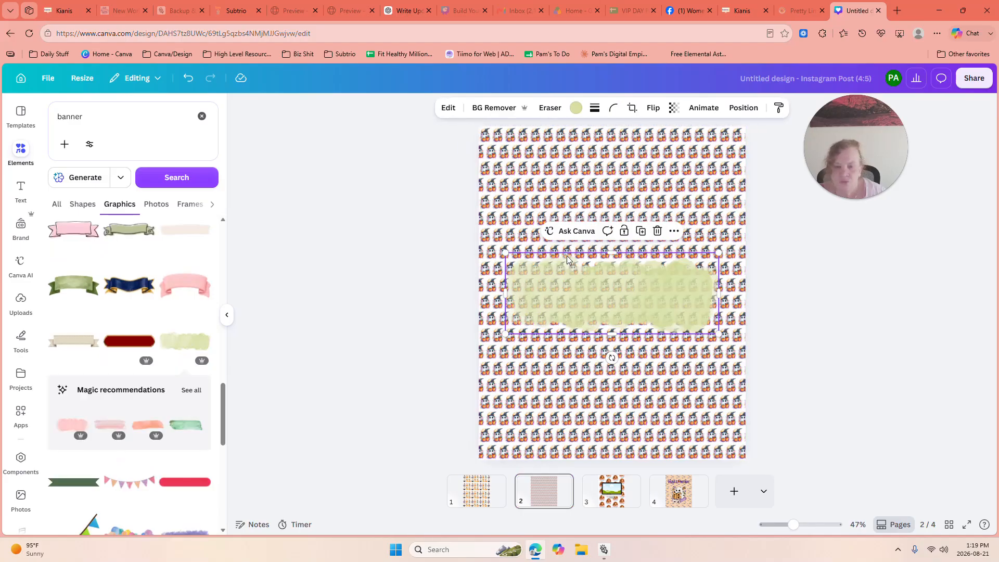
left_click(658, 233)
Look through the remaining banner graphics and search the elements for square instead
scroll(220, 450, "down", 5)
left_click_drag(220, 450, 220, 229)
left_click_drag(83, 116, 26, 116)
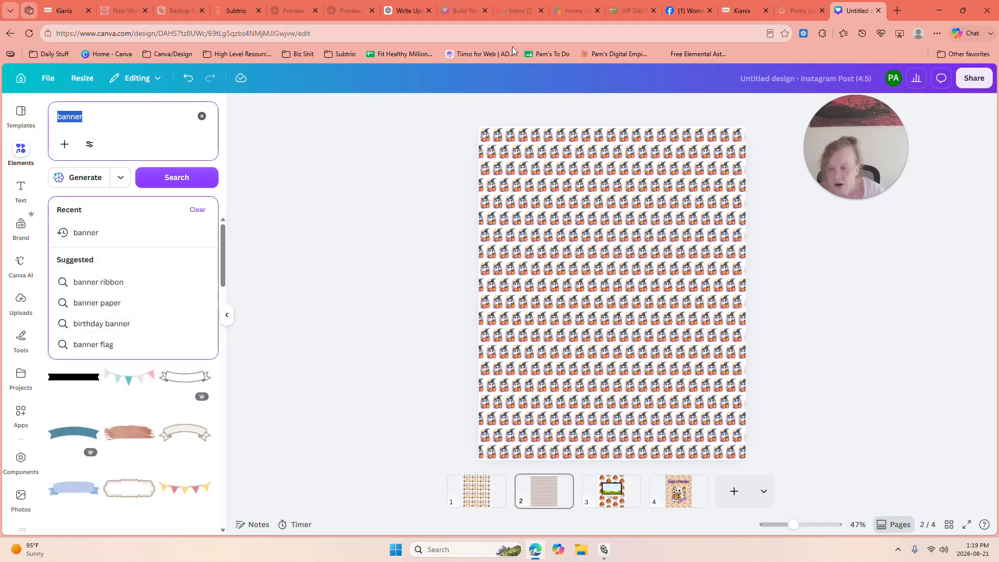
type("s")
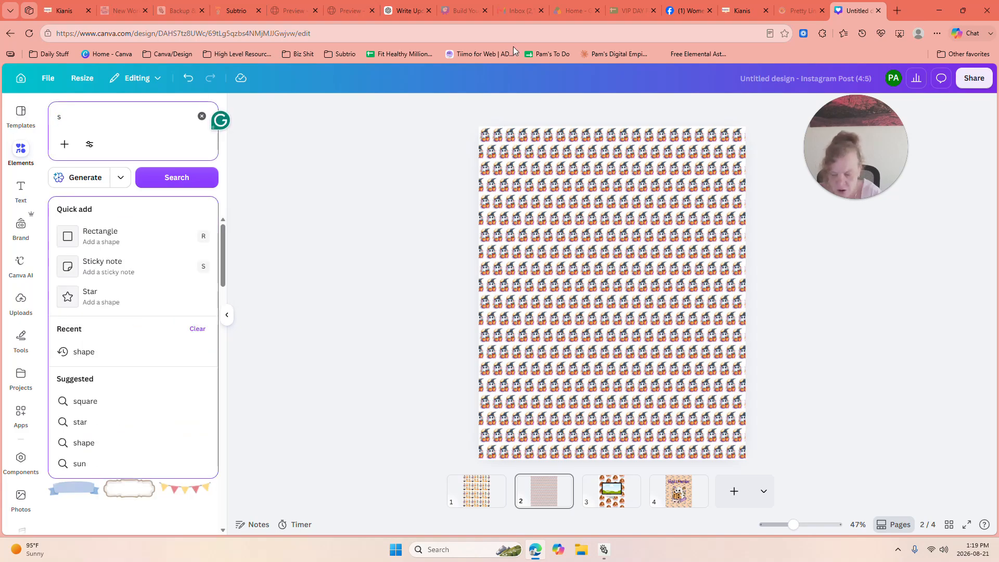
type("quare")
key("Return")
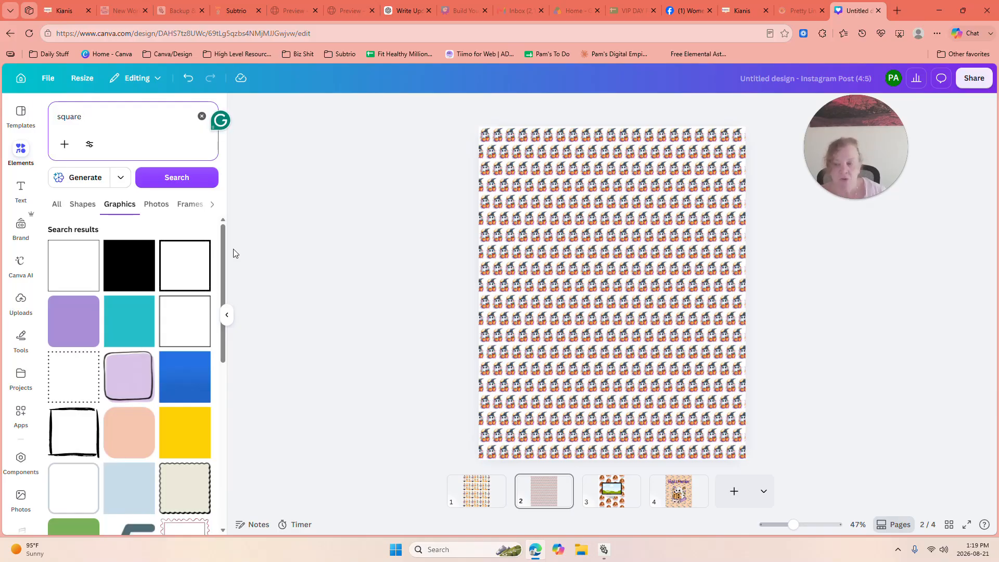
Add the beige square with the wavy black border to page 2, enlarge it and place it in the middle of the pattern
scroll(183, 320, "down", 3)
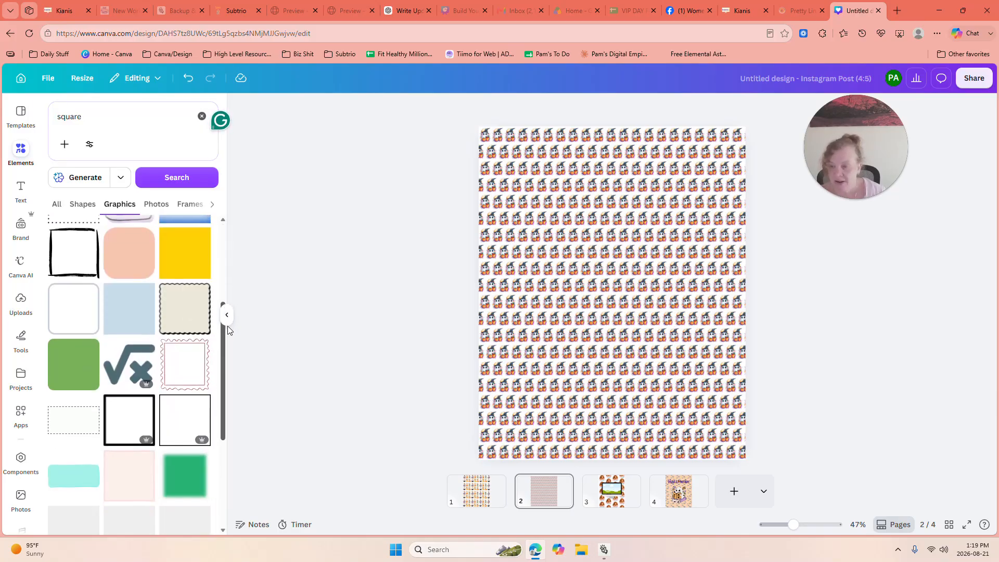
left_click(182, 320)
left_click_drag(557, 238, 497, 176)
mouse_move(661, 342)
left_mouse_down()
mouse_move(718, 405)
mouse_move(658, 333)
left_mouse_up()
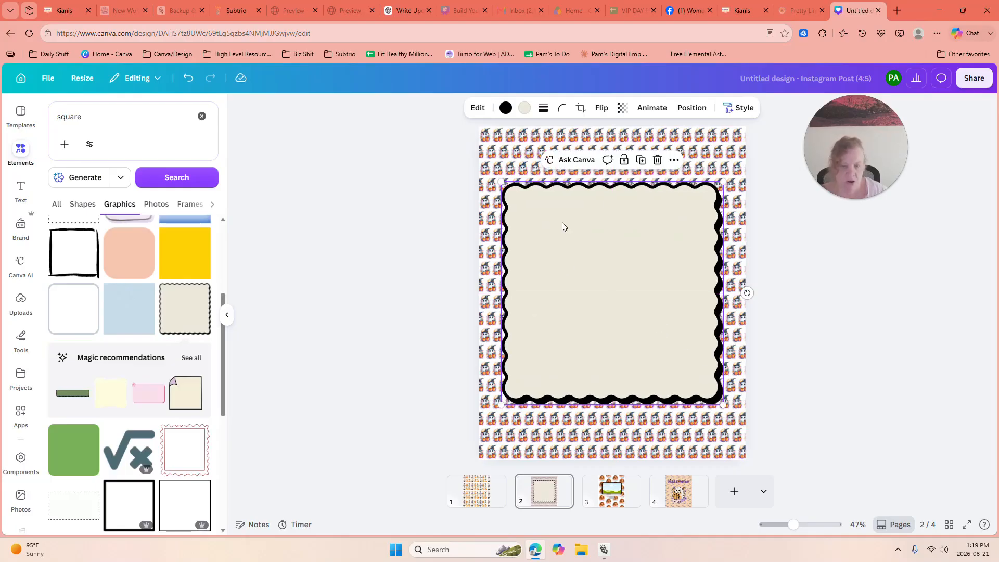
Recolor the wavy square with the very light grey photo color as fill and the orange photo color as border
left_click(524, 108)
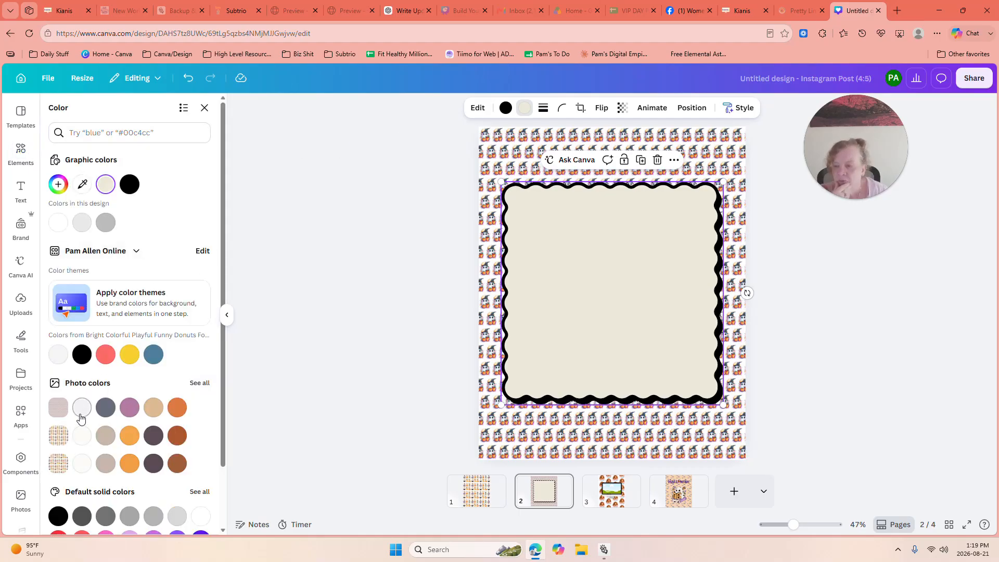
left_click(83, 413)
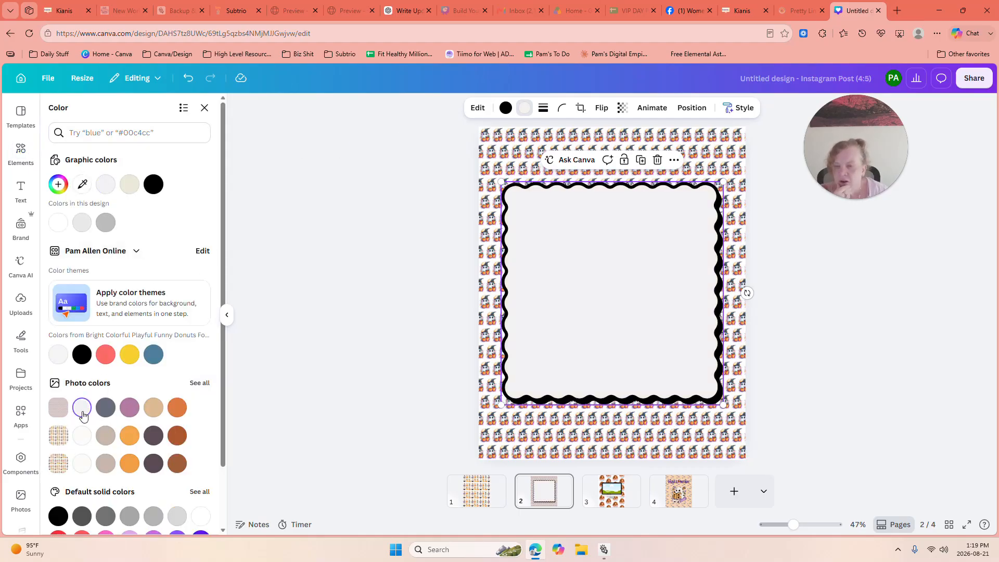
left_click(505, 108)
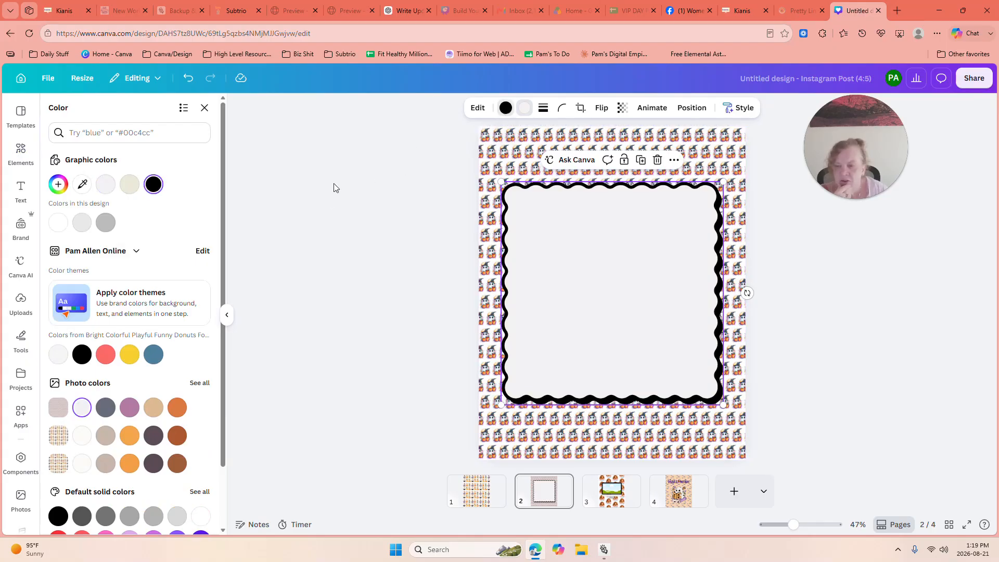
left_click(177, 411)
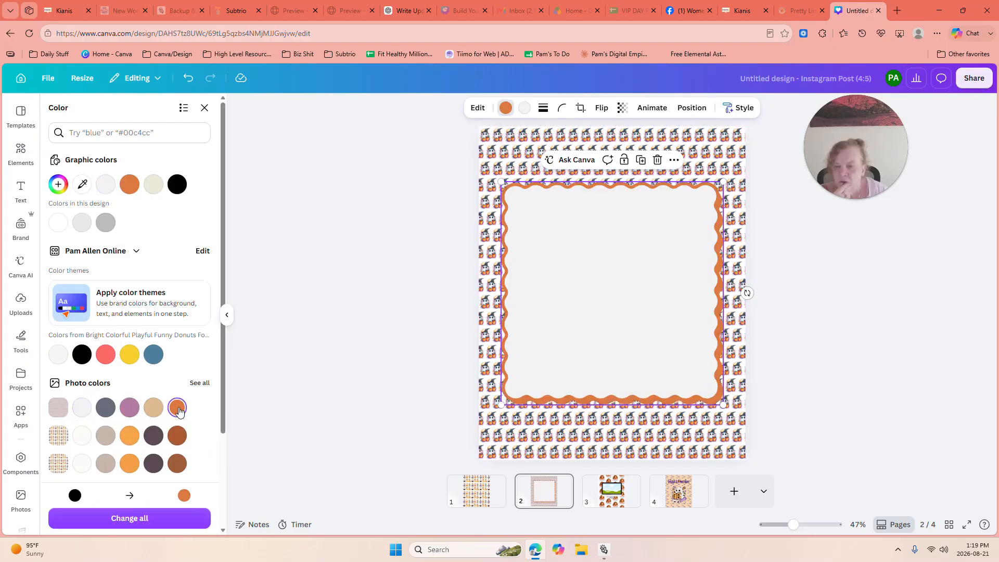
left_click(584, 261)
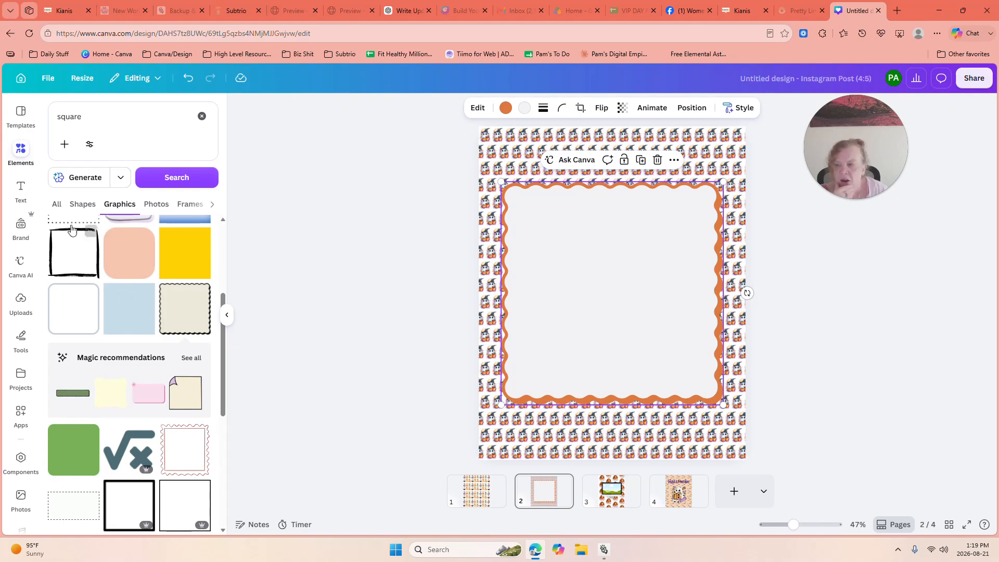
Add a heading inside the upper part of the wavy square reading HAPPY HALLOWEEN on two lines
left_click(21, 190)
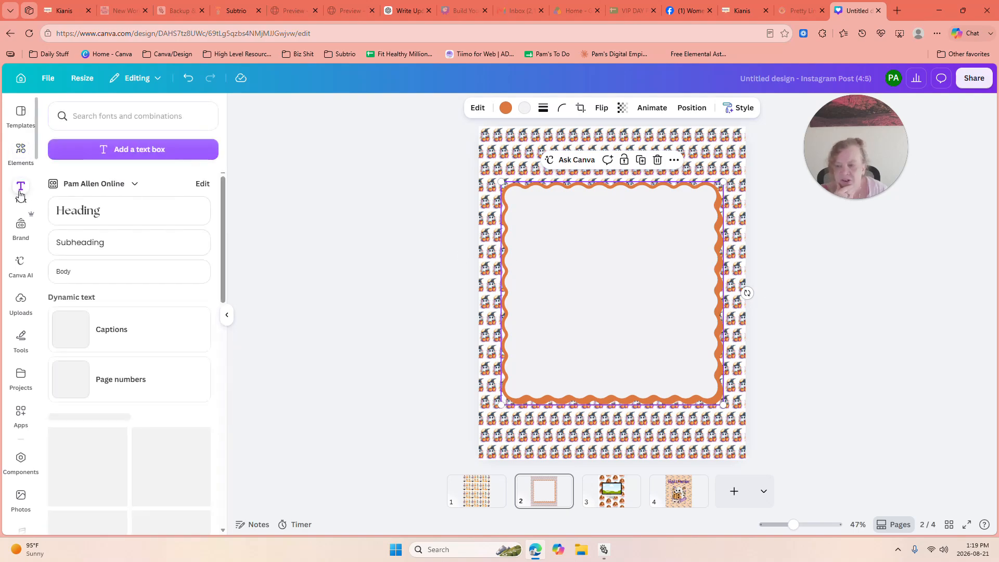
left_click(125, 229)
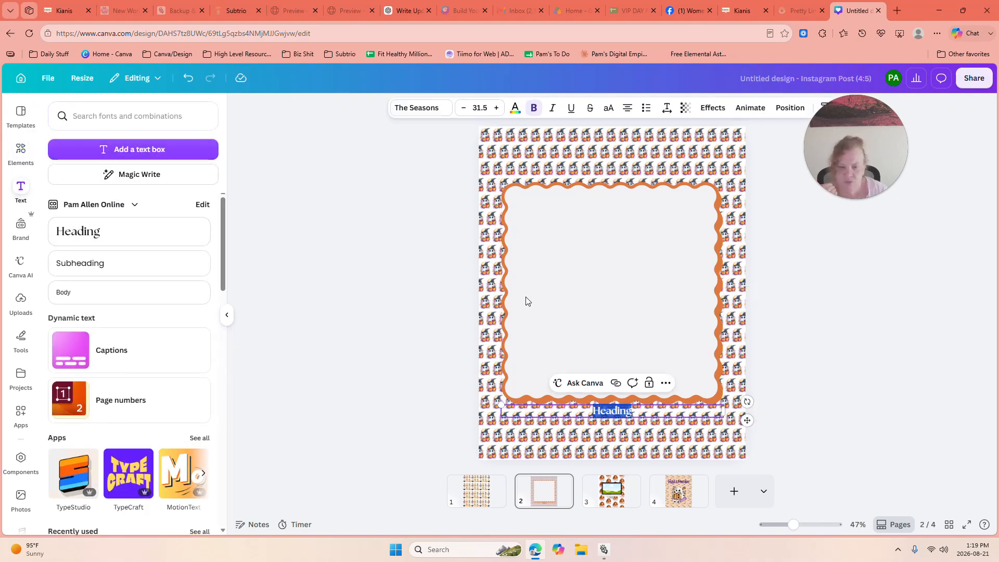
left_click(613, 393)
left_click_drag(615, 412, 613, 224)
double_click(607, 222)
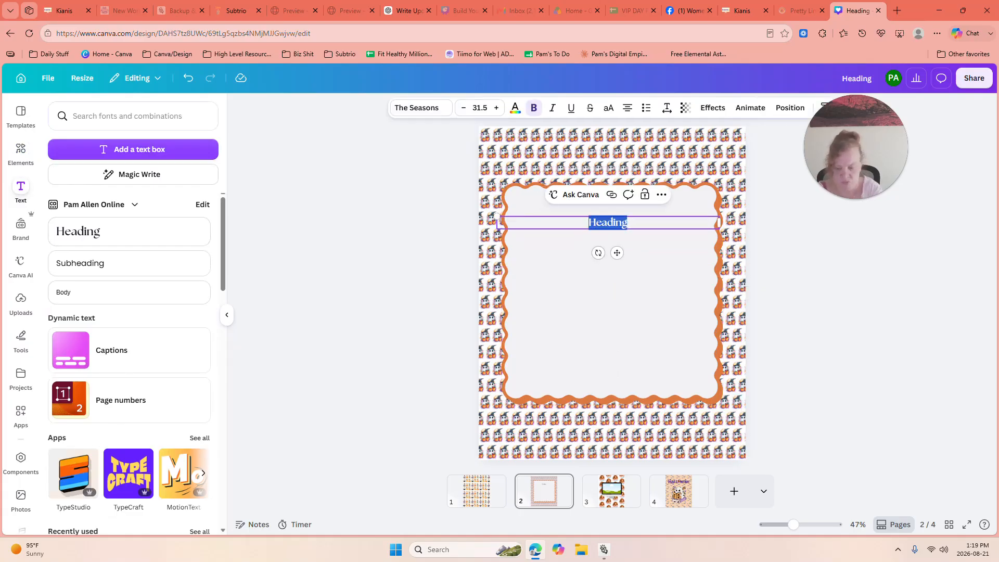
type("HAPP")
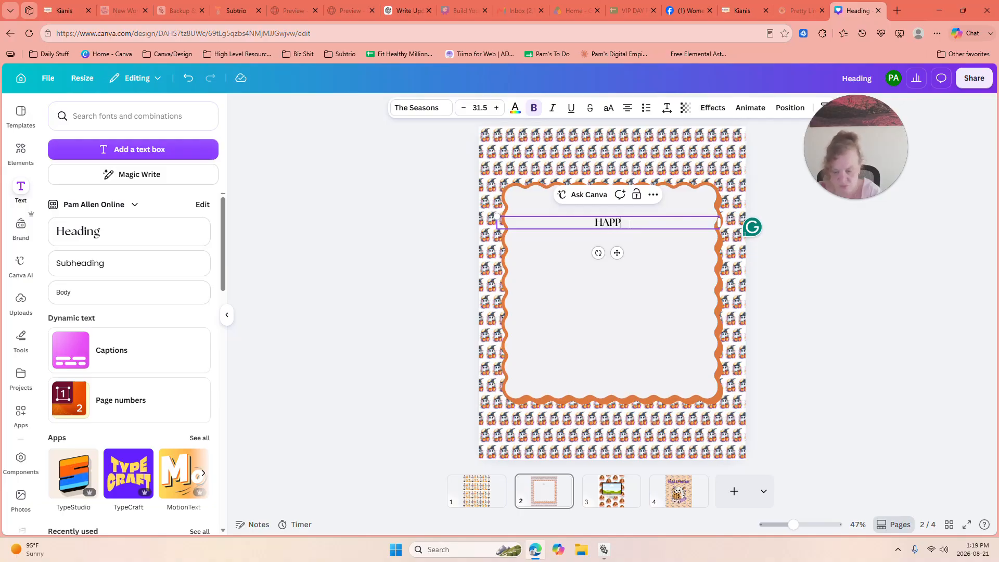
type("Y")
key("Return")
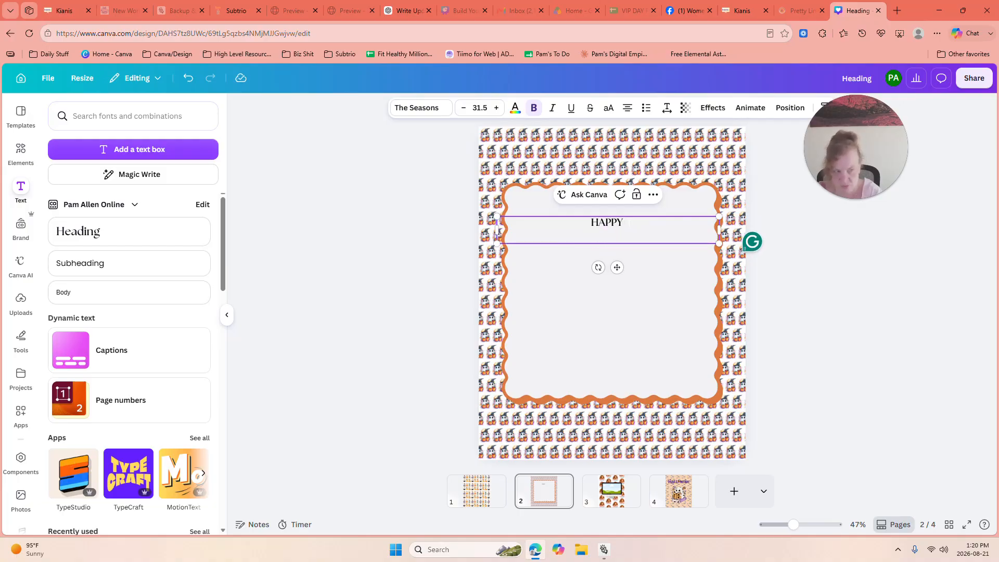
type("HALLOWEEN")
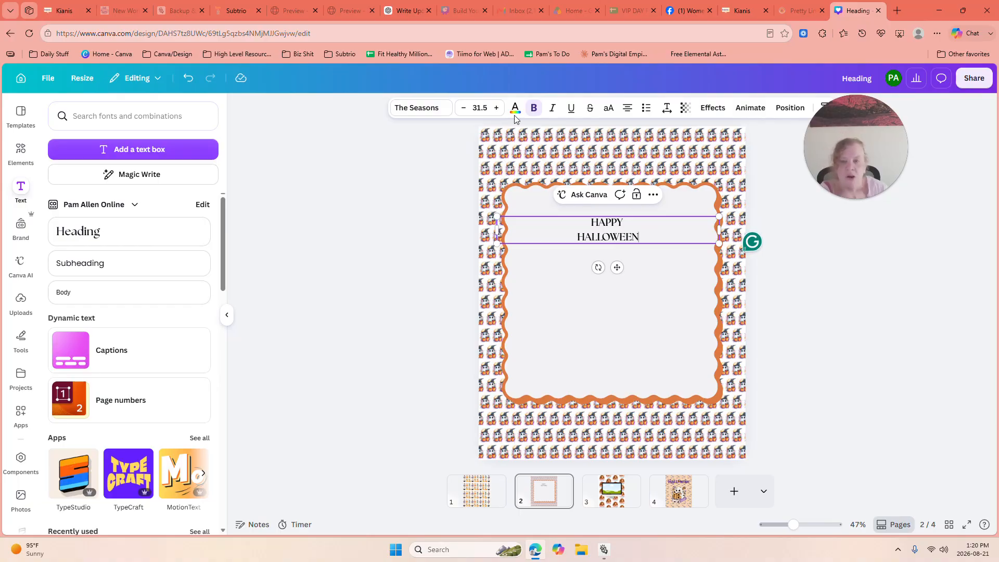
Change the font of both heading lines to Fredoka
left_click(405, 107)
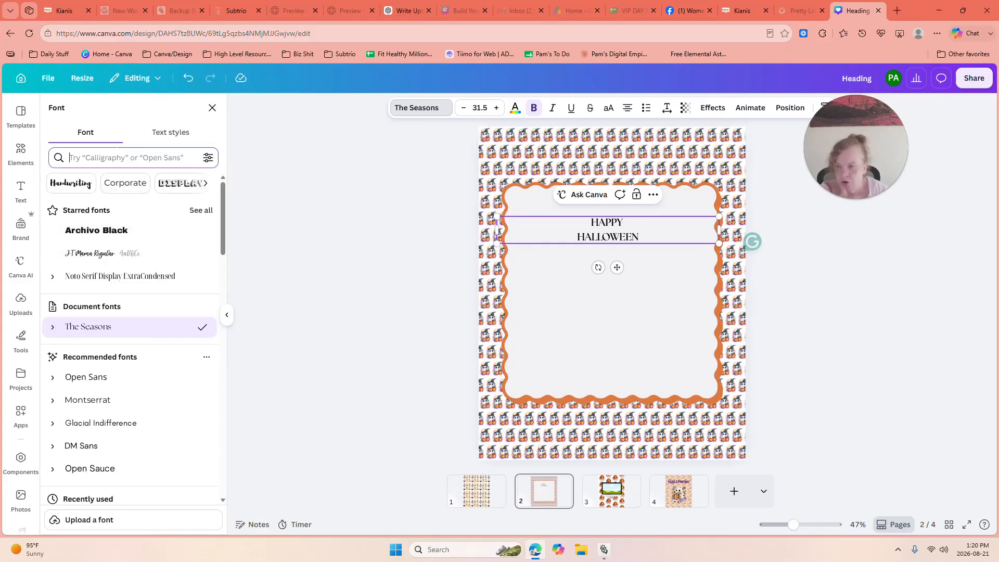
left_click(119, 157)
type("fre")
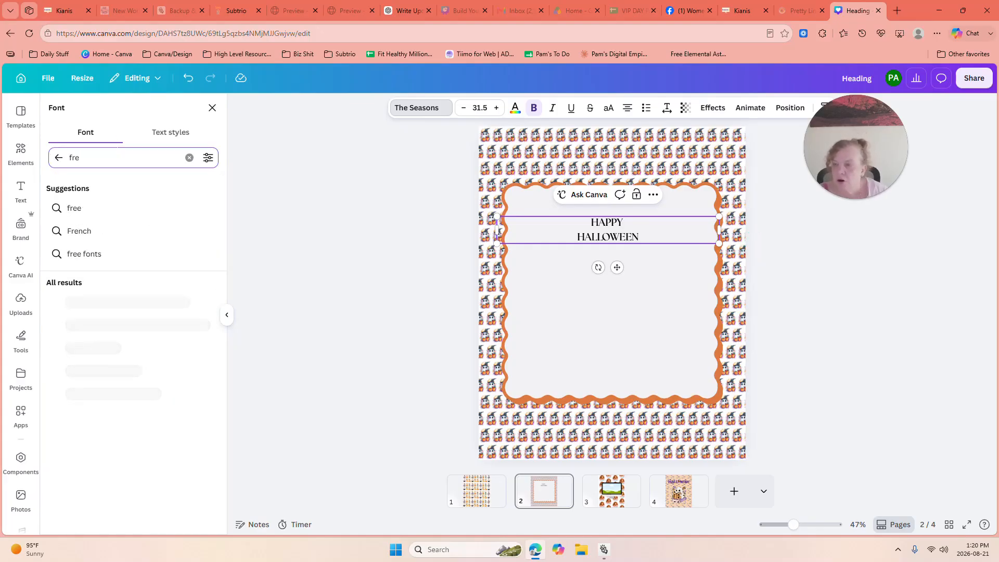
type("d")
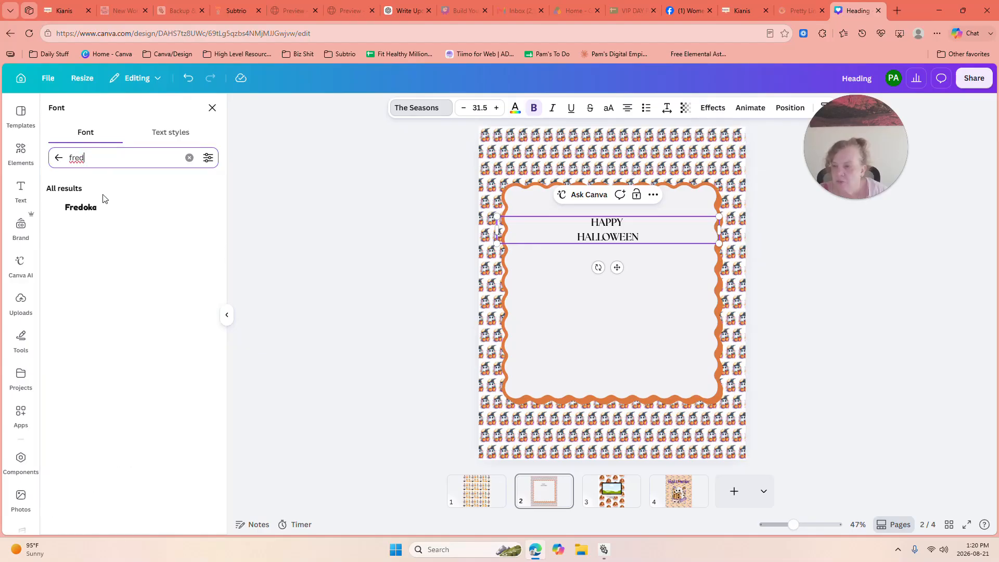
left_click(91, 207)
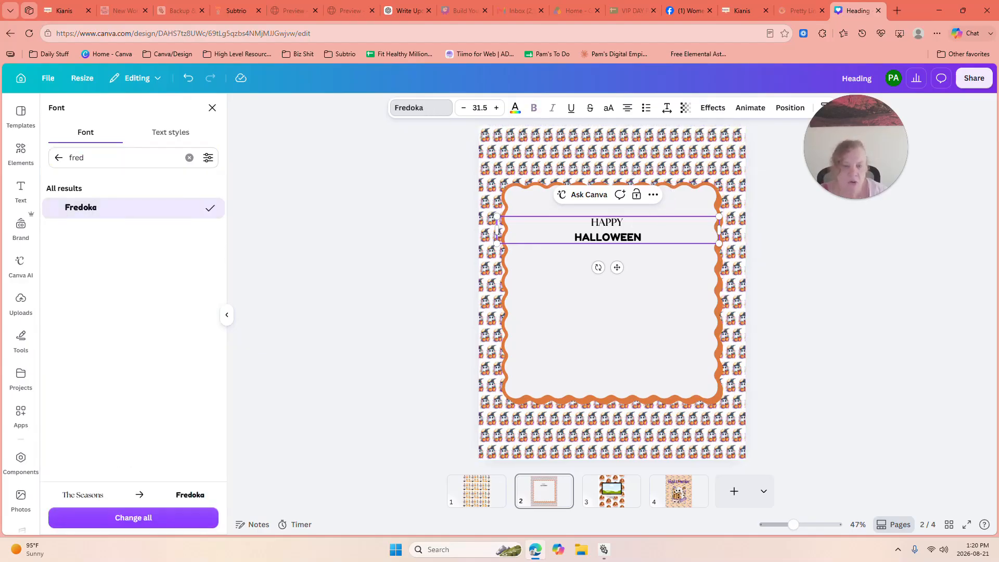
double_click(606, 222)
left_click(91, 207)
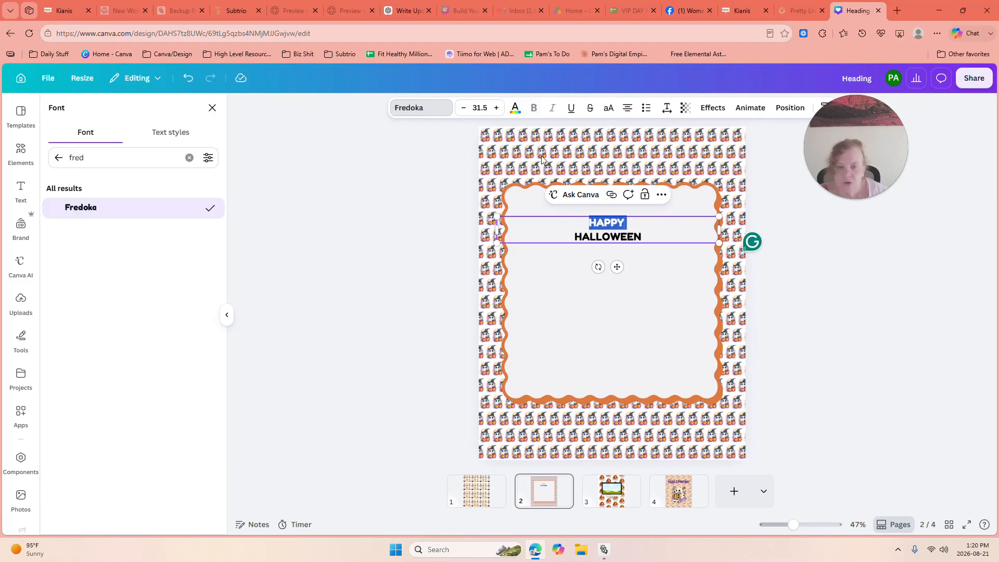
Set the font size of the word HAPPY alone to 48
left_click(480, 108)
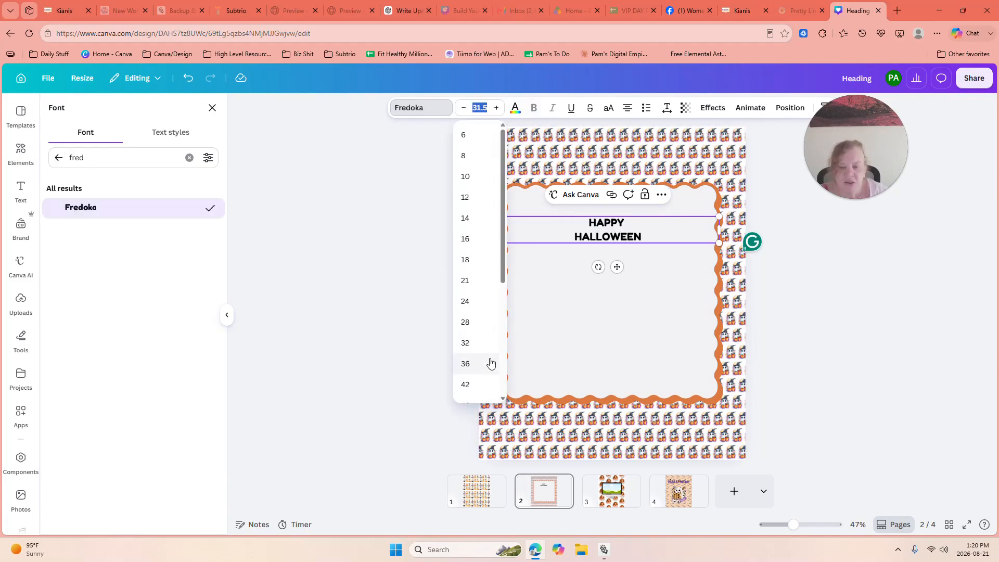
key("Escape")
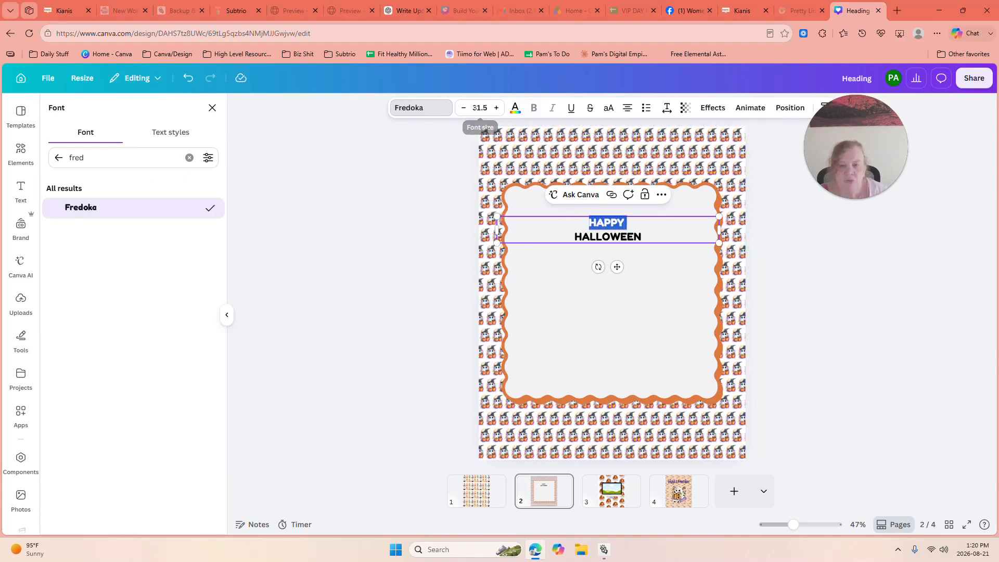
left_click(476, 107)
left_click(482, 401)
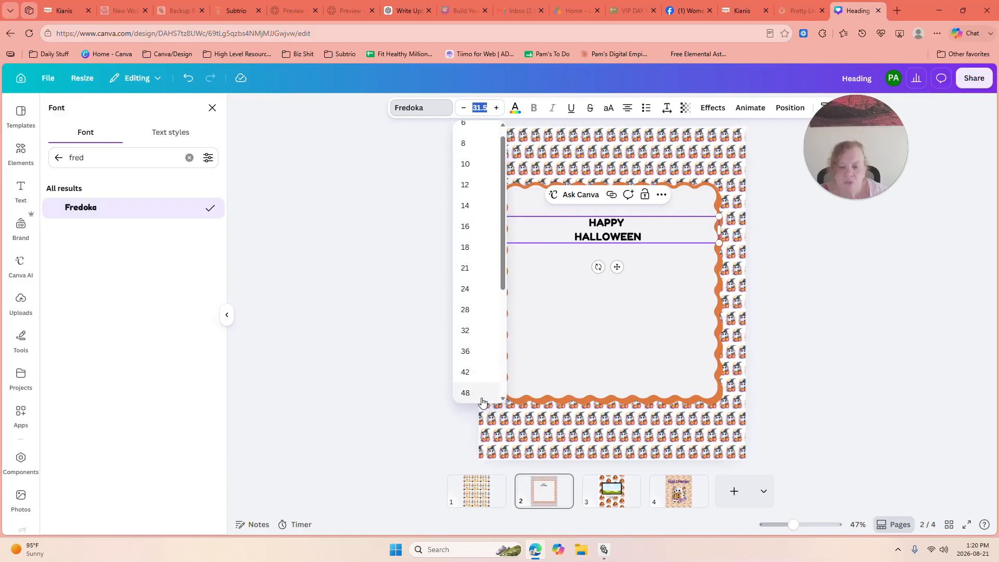
Select both heading lines and set their font size to 36
left_click(657, 244)
key("ctrl+a")
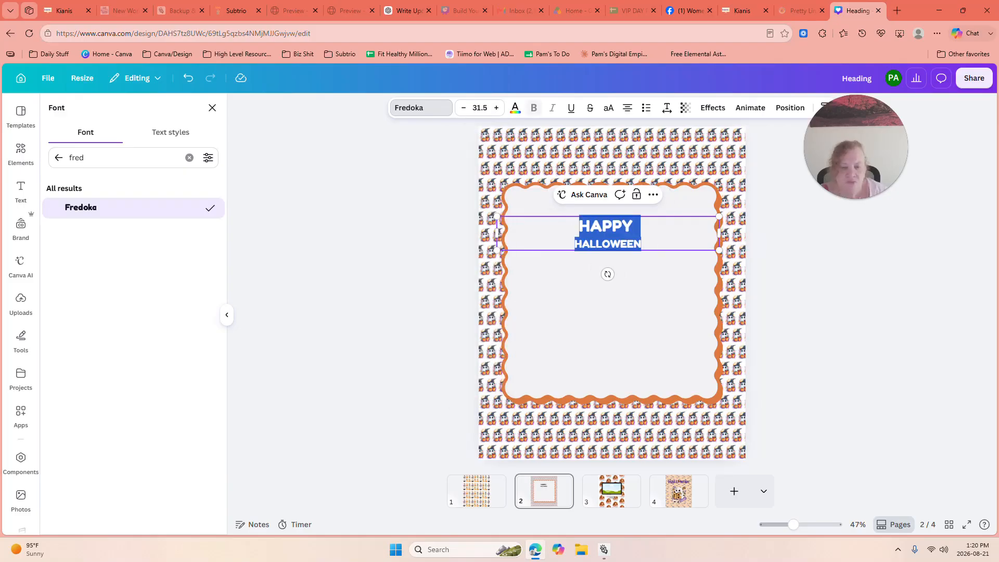
left_click(477, 107)
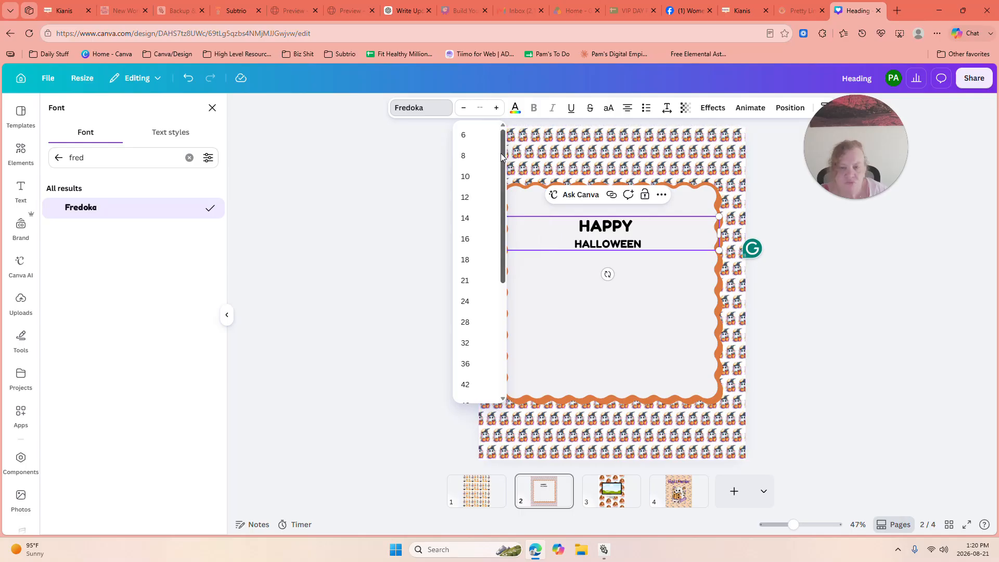
left_click(502, 155)
left_click(479, 108)
left_click(501, 173)
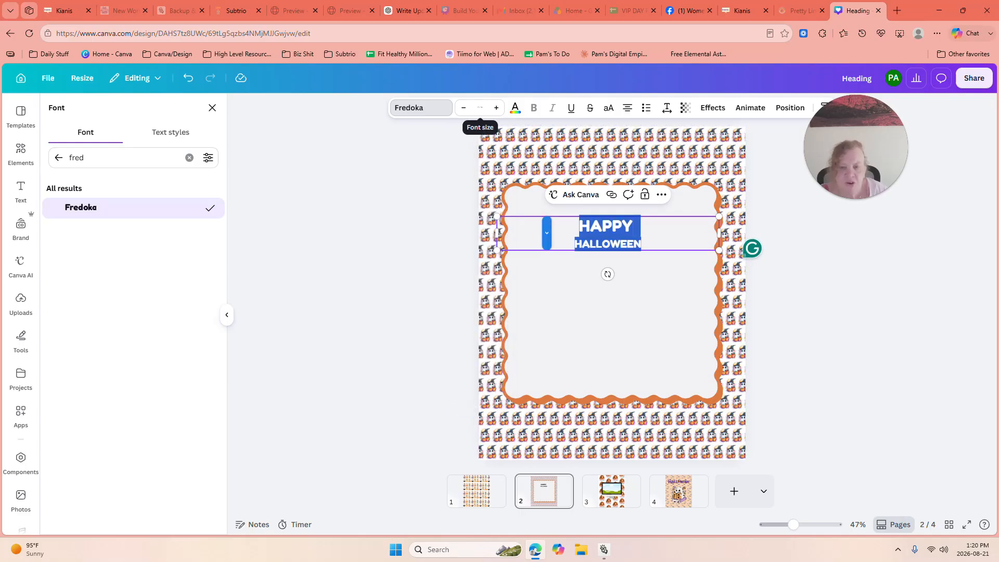
left_click(479, 108)
type("36")
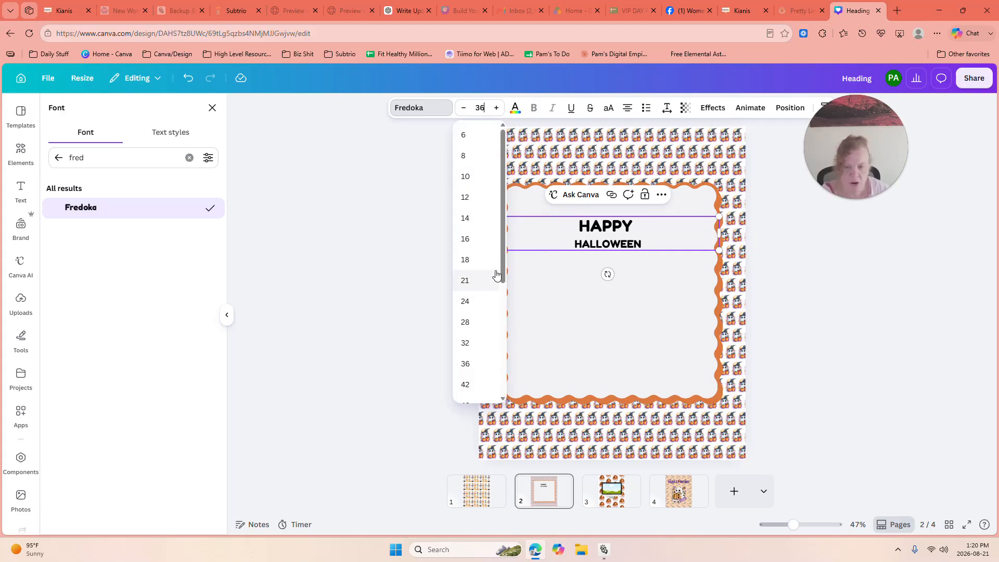
key("Return")
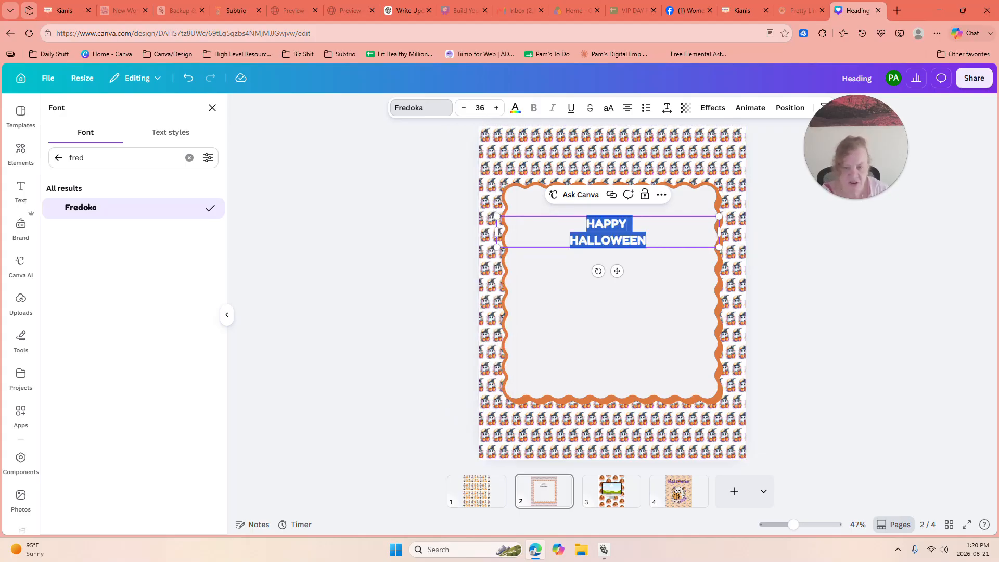
Set the font size of both HAPPY HALLOWEEN lines to 55 and move the text down toward the middle of the wavy square
left_click(479, 107)
left_click(502, 140)
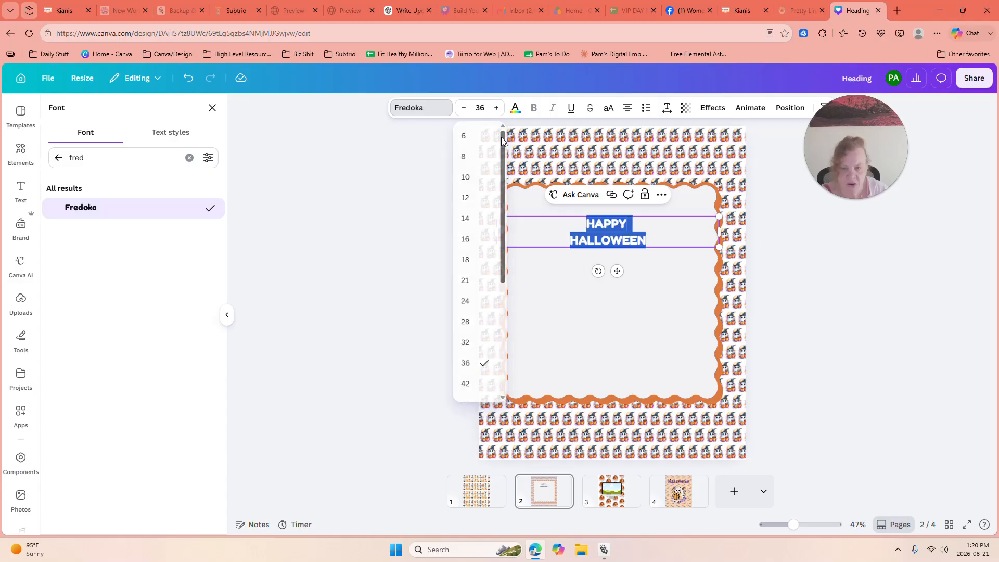
left_click(480, 107)
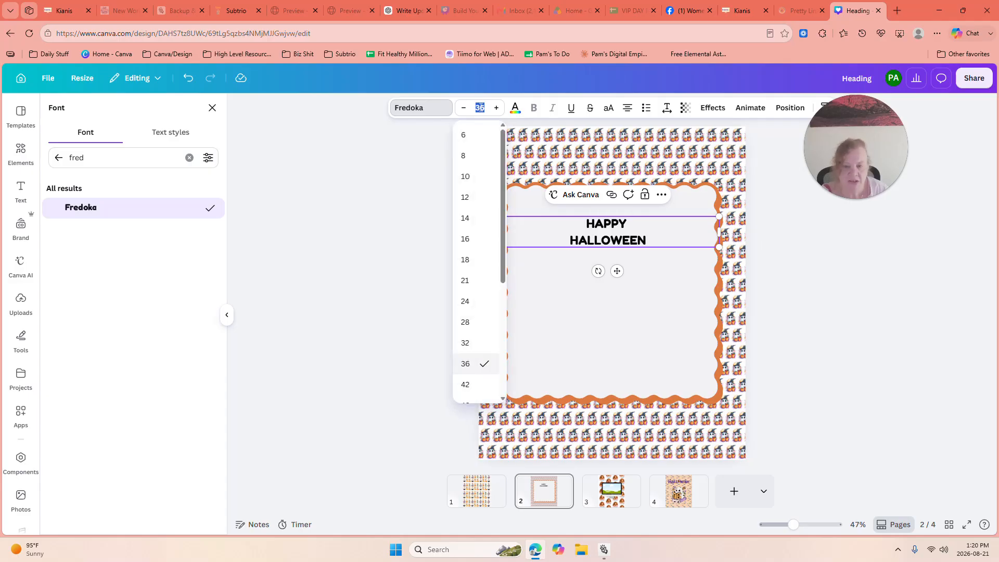
type("55")
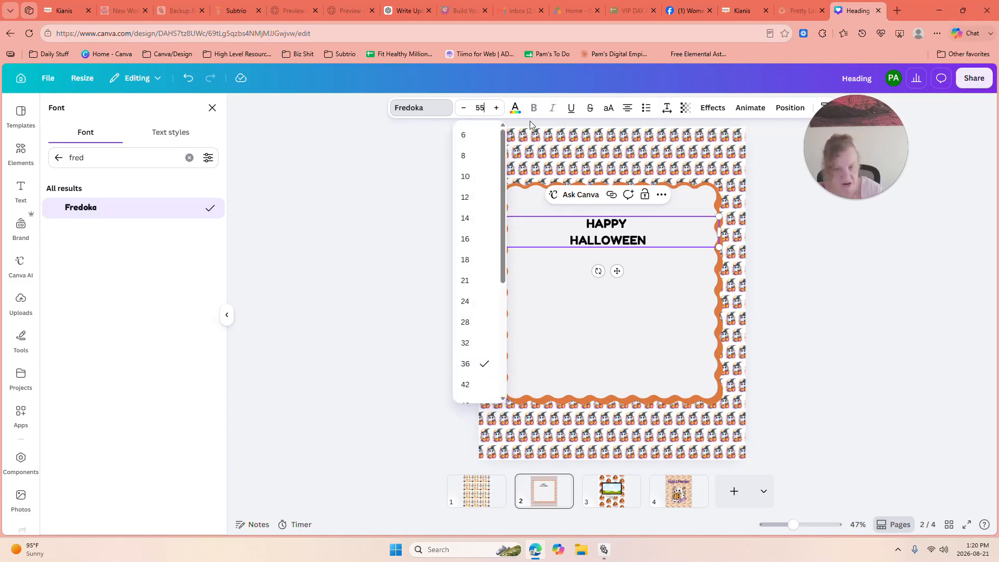
key("Return")
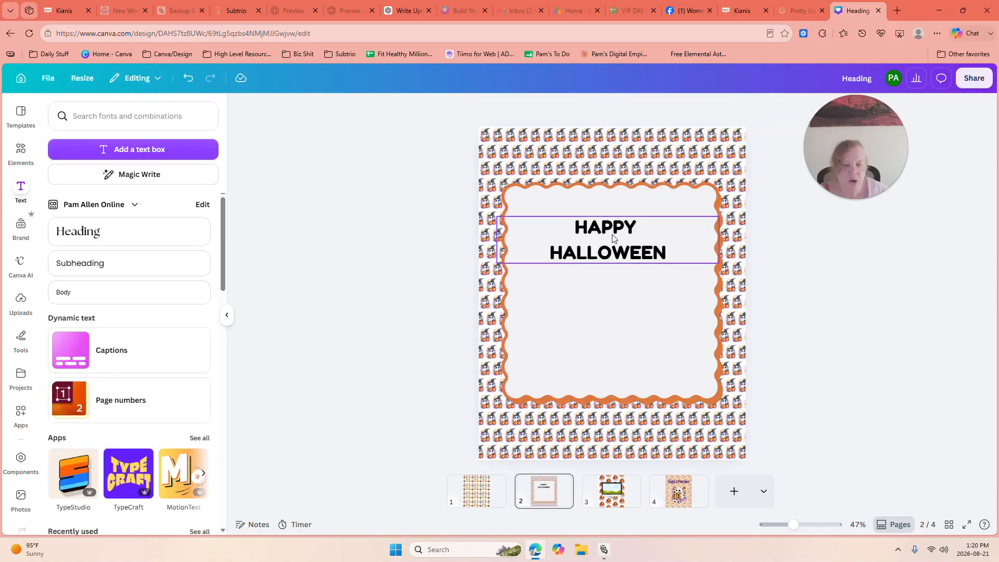
left_click_drag(614, 270, 618, 307)
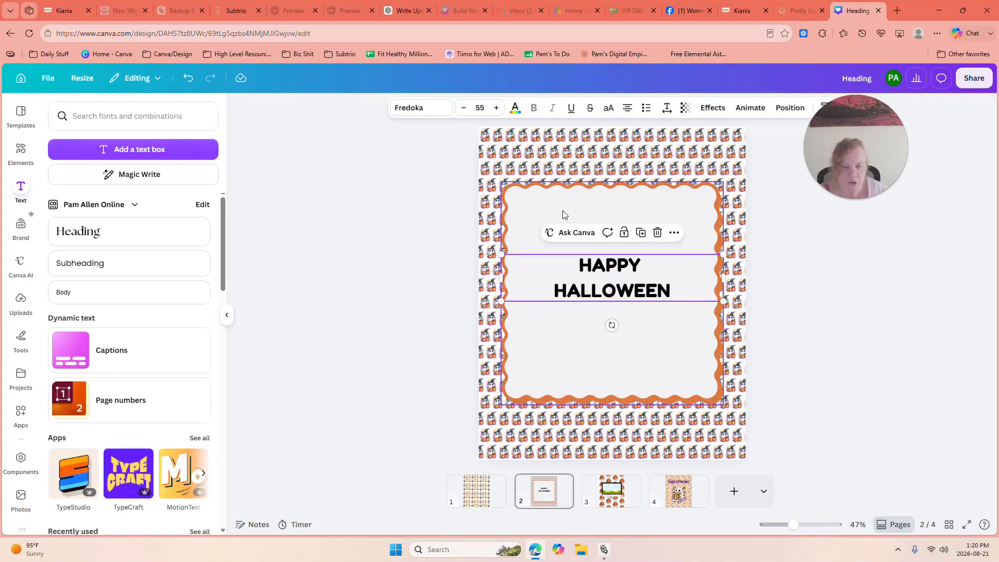
left_click(618, 363)
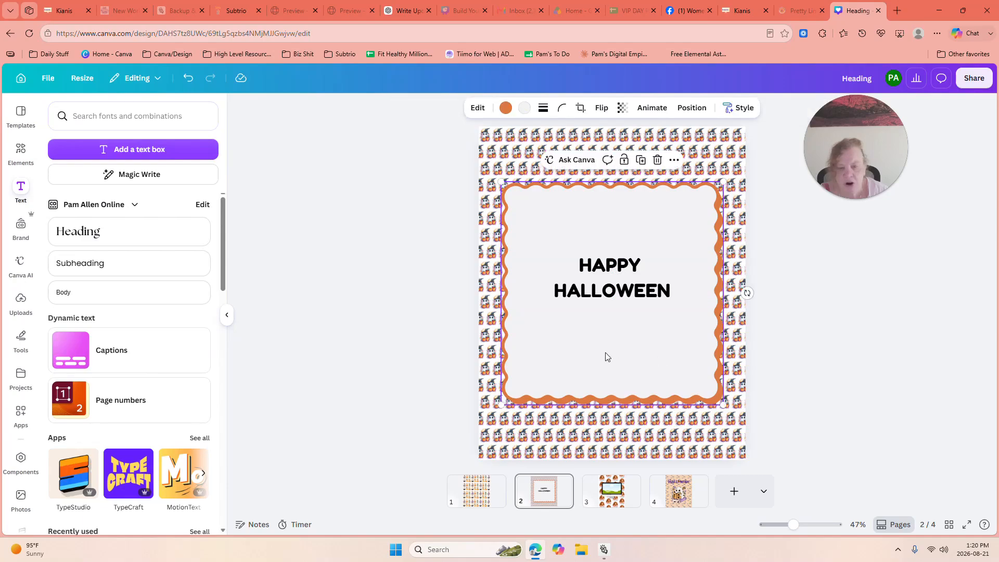
Try the Glow and Echo effects on the HAPPY HALLOWEEN text and settle on the Drop effect
left_click(619, 294)
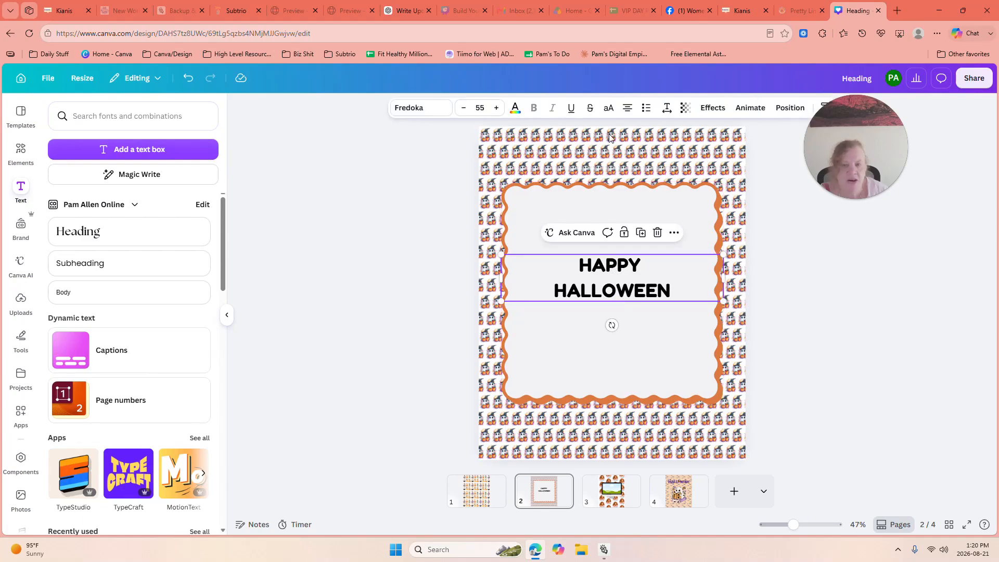
left_click(712, 107)
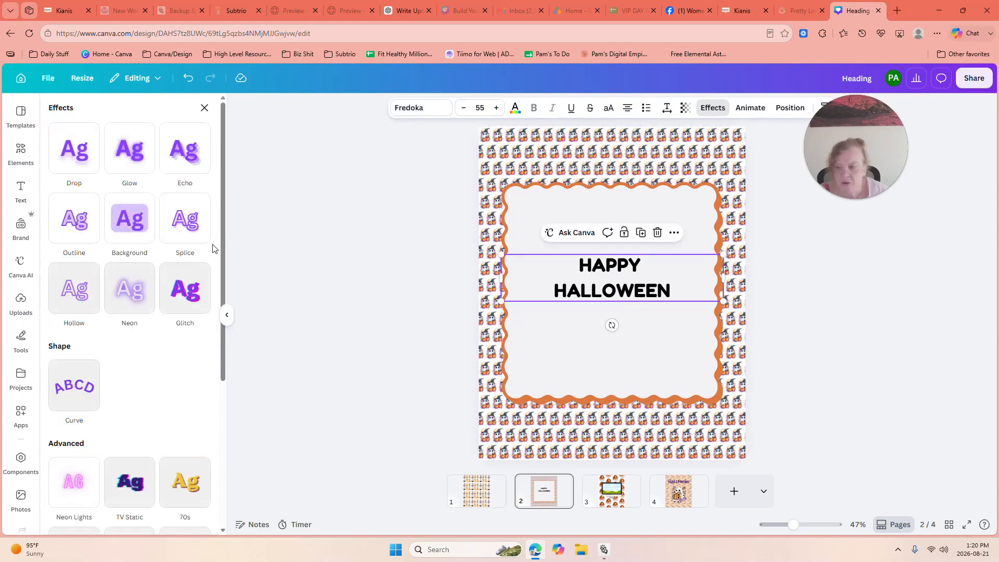
left_click(134, 160)
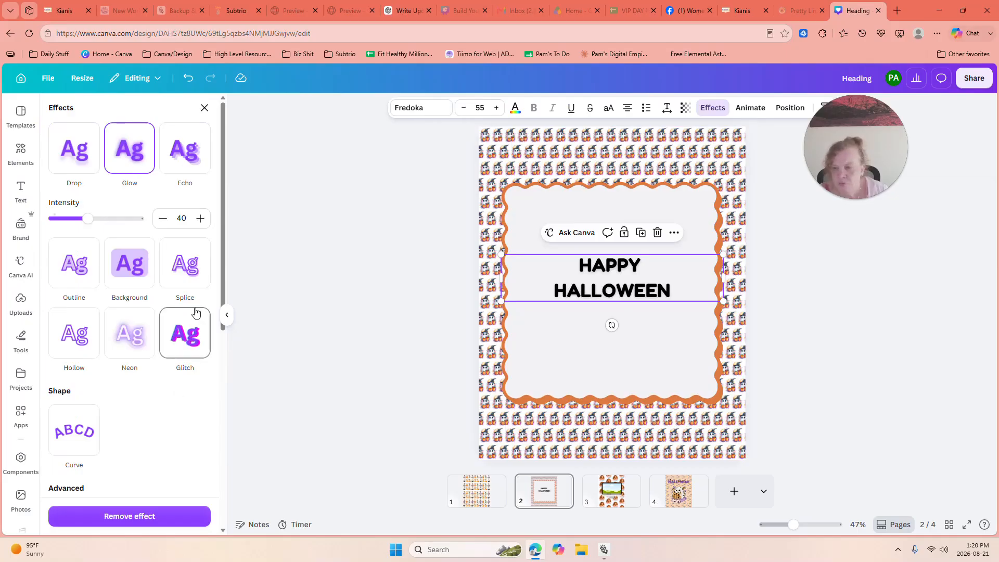
left_click(196, 163)
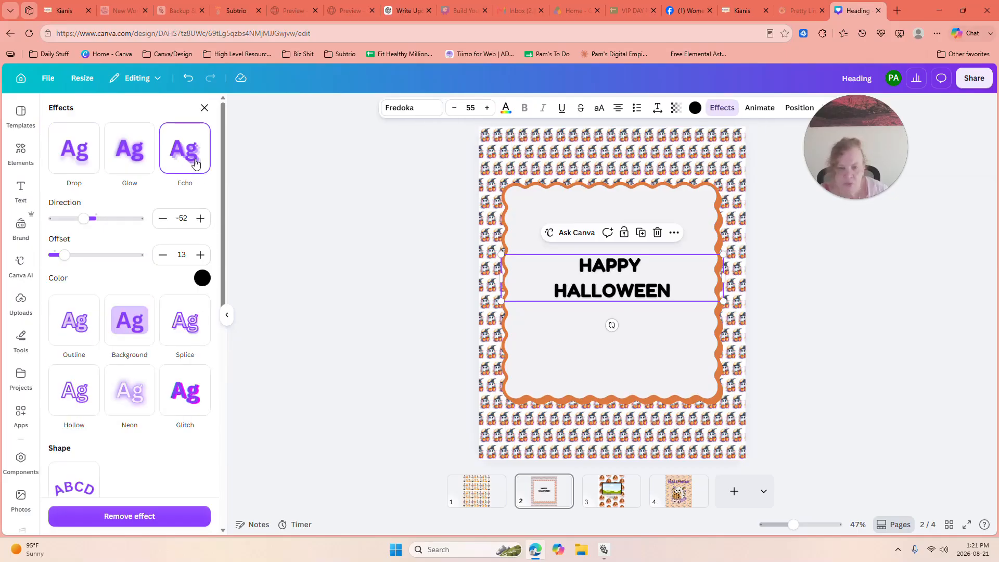
left_click(71, 157)
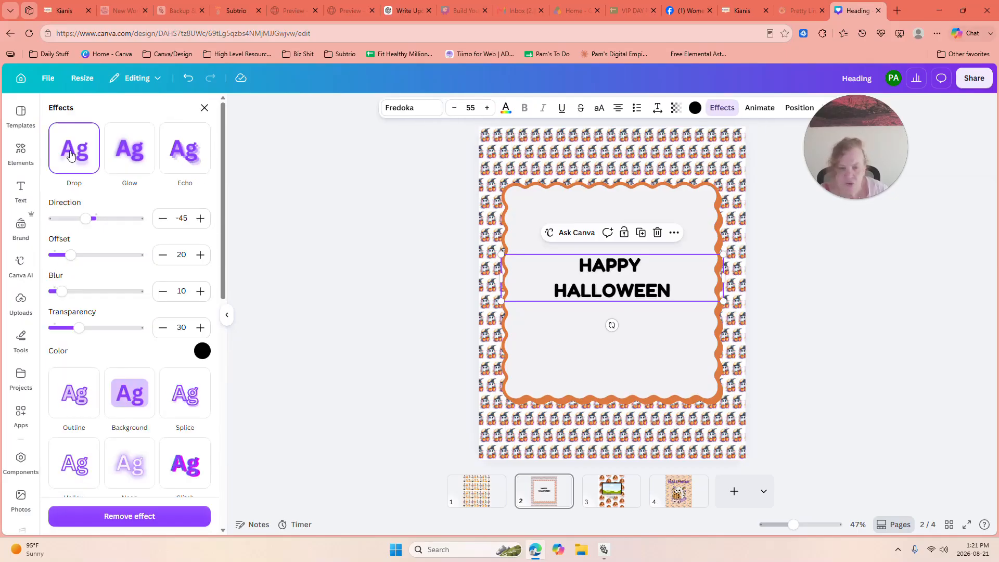
left_click(294, 215)
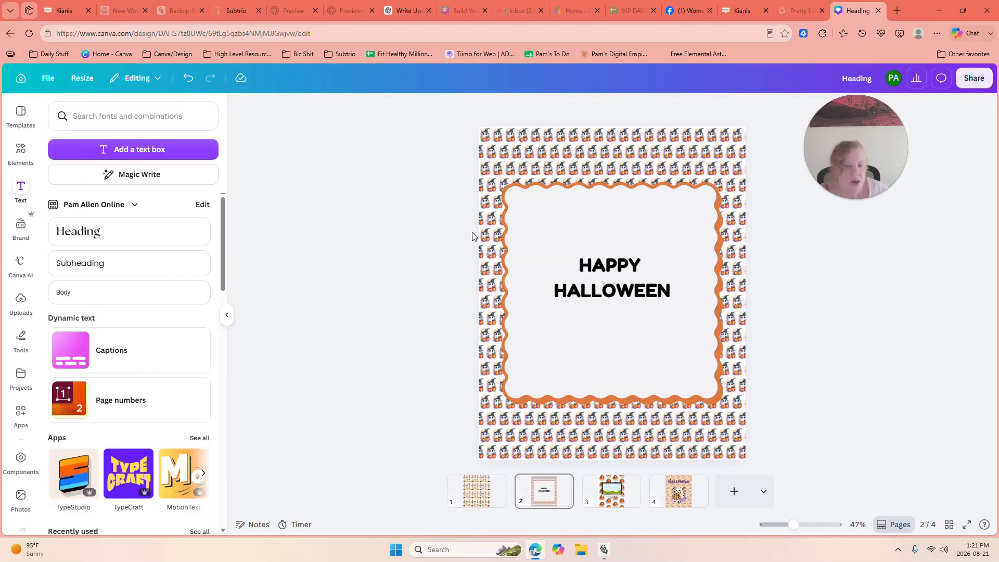
Set the font size of the HAPPY HALLOWEEN text to 90
left_click(637, 284)
left_click(470, 108)
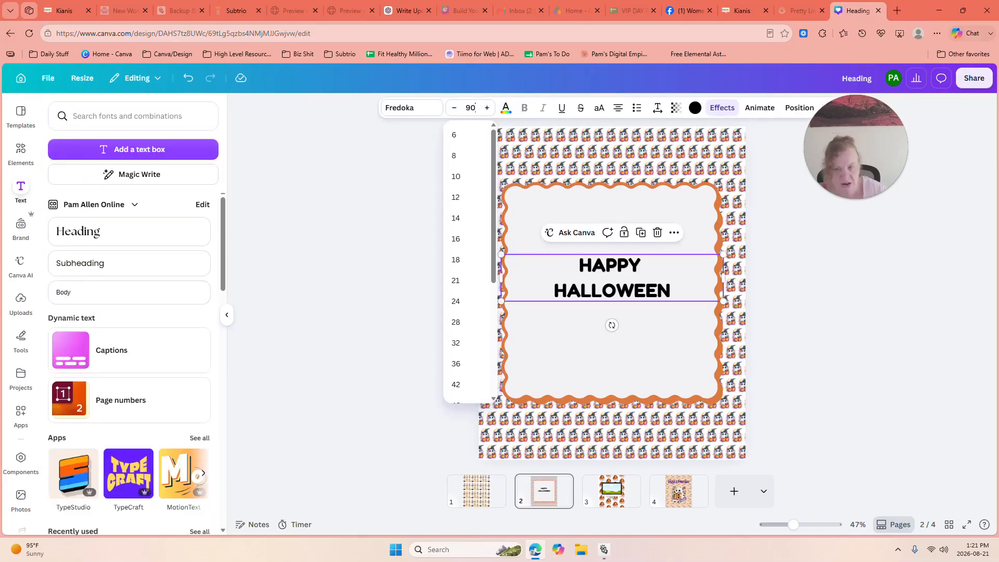
type("90")
key("Return")
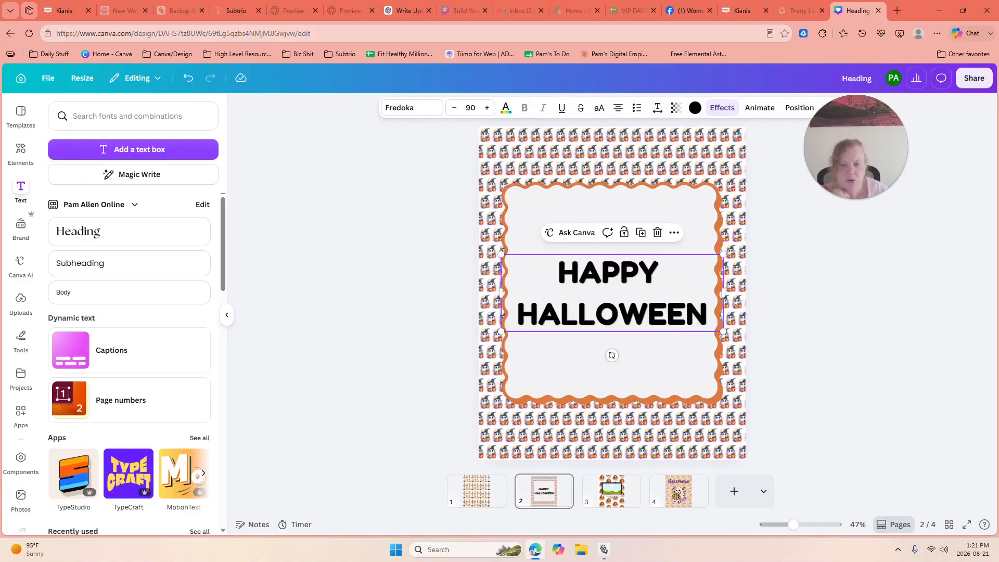
Set the font size of the HAPPY HALLOWEEN text to 85 and nudge the text slightly upward
left_click(470, 108)
type("85")
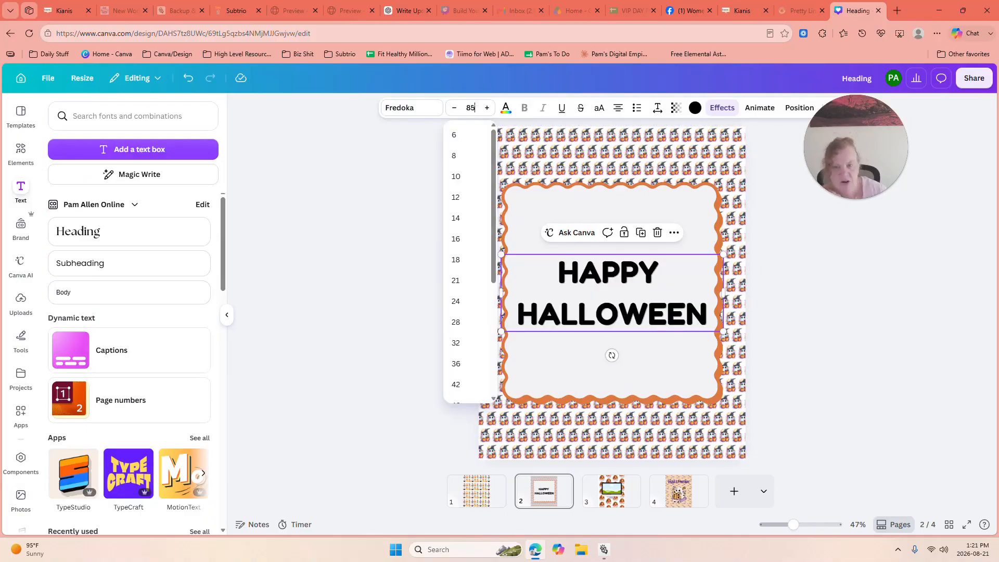
key("Return")
mouse_move(643, 281)
left_mouse_down()
mouse_move(646, 266)
mouse_move(642, 276)
left_mouse_up()
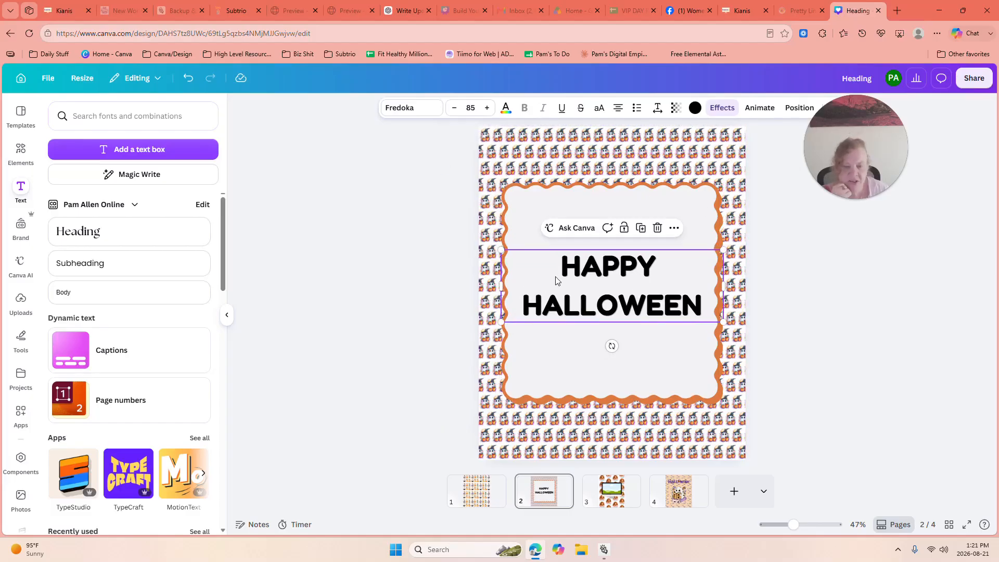
Tighten the line spacing of the HAPPY HALLOWEEN text to 1.24 and nudge the text up a little more
left_click(657, 110)
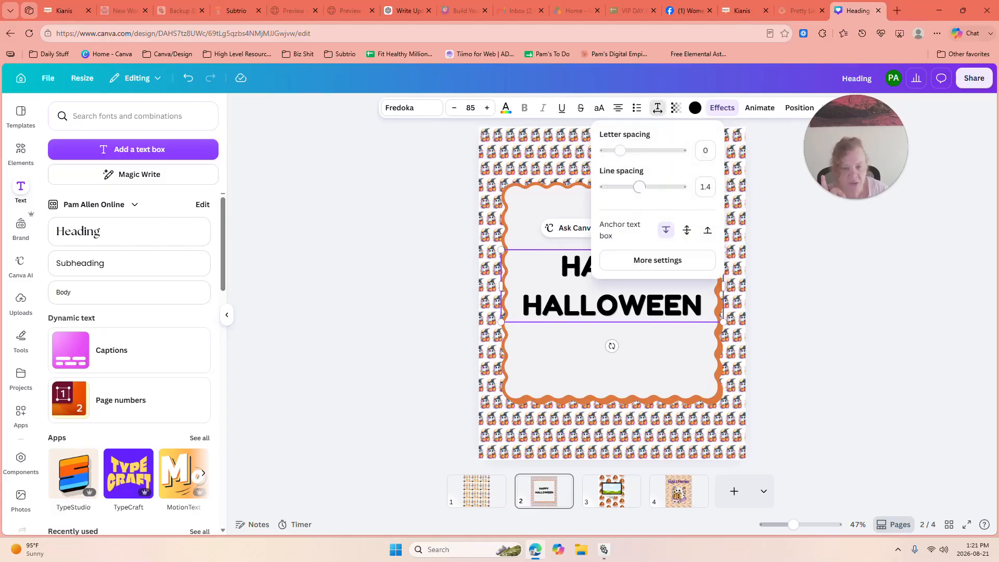
mouse_move(638, 187)
left_mouse_down()
mouse_move(662, 186)
mouse_move(632, 187)
left_mouse_up()
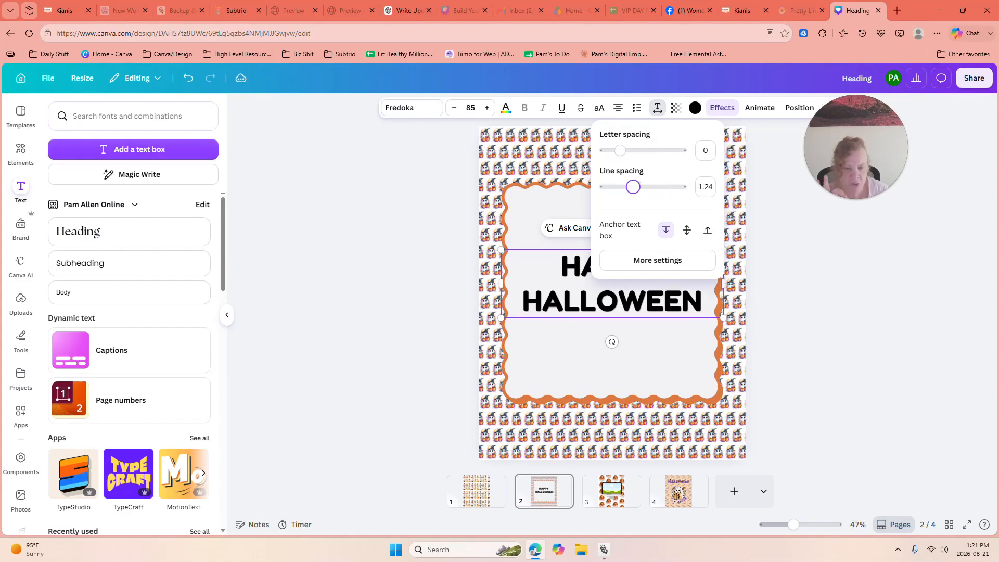
left_click(778, 222)
left_click_drag(662, 283, 664, 279)
left_click(775, 263)
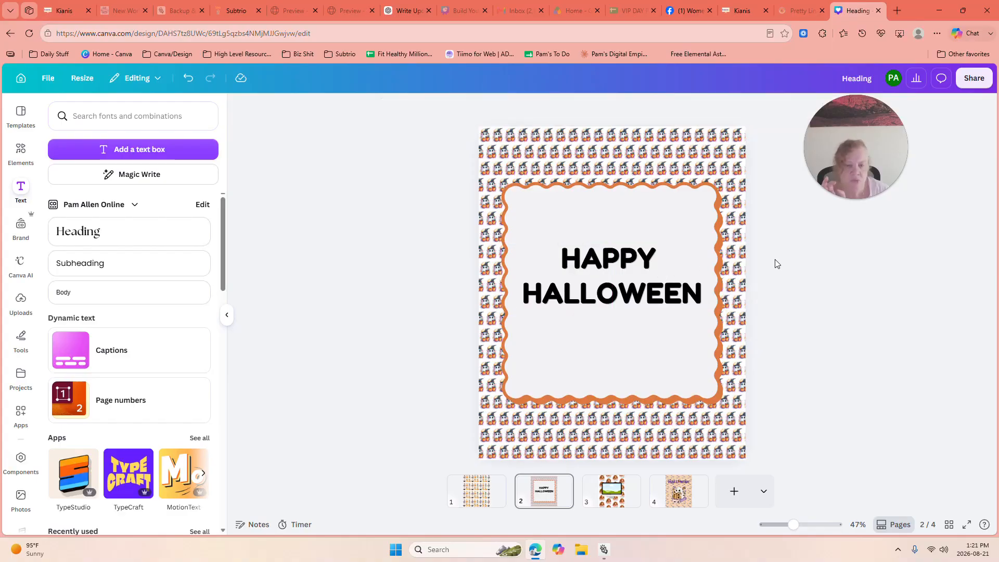
Fill the inside of the wavy square with the muted purple taken from the photo colors
left_click(624, 230)
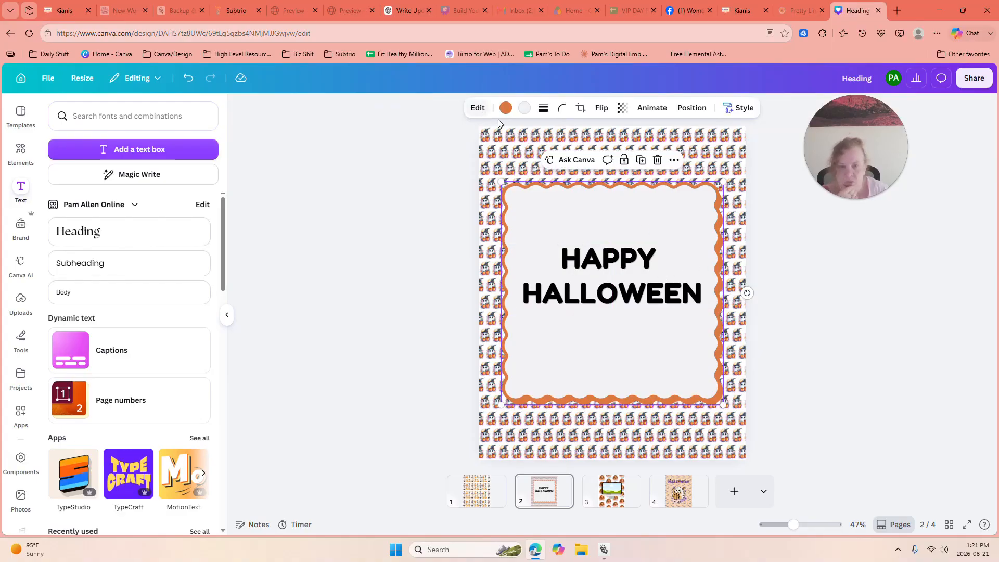
left_click(524, 107)
left_click(130, 411)
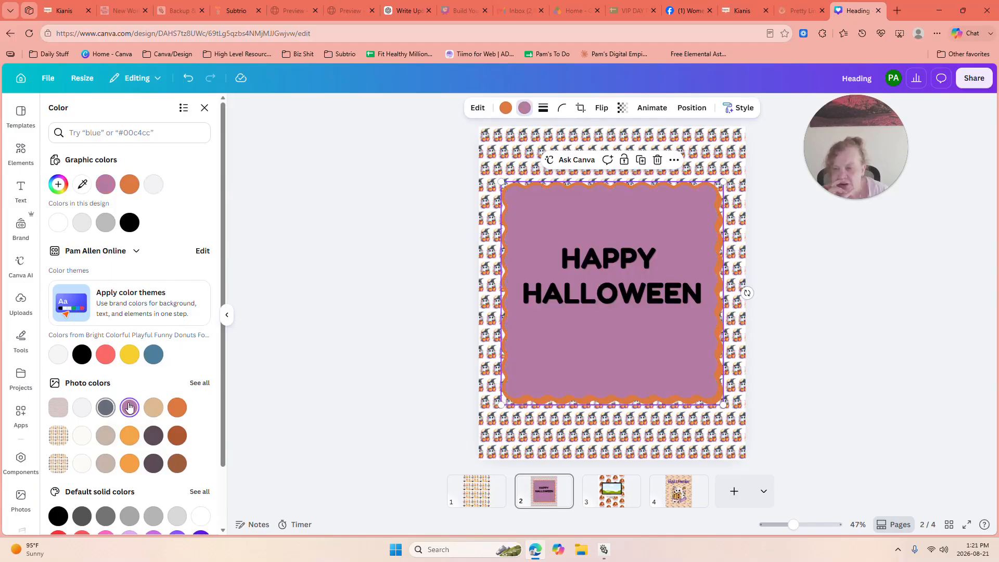
left_click(105, 186)
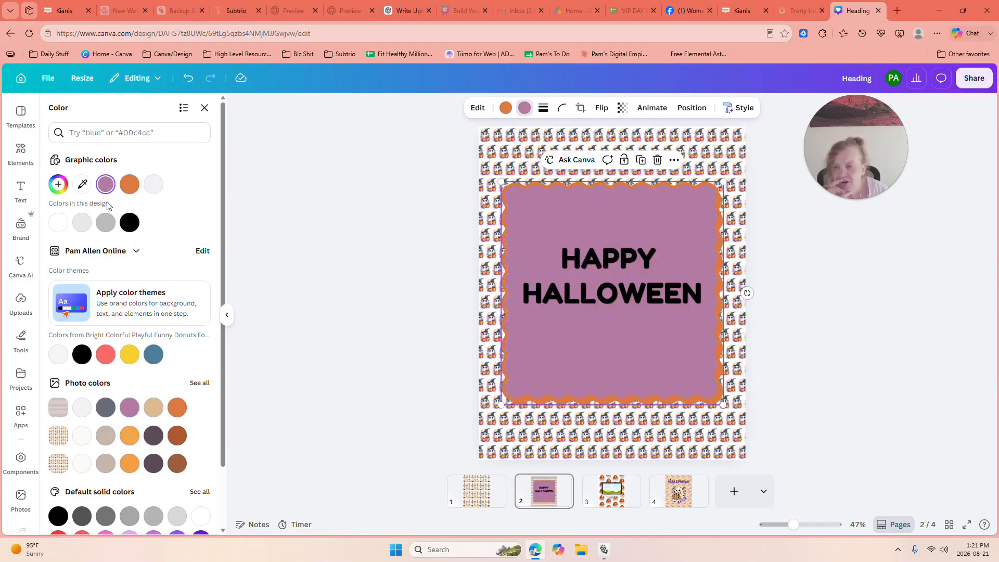
Lighten the wavy square's purple fill to the pale shade #DBBED2
left_click(107, 186)
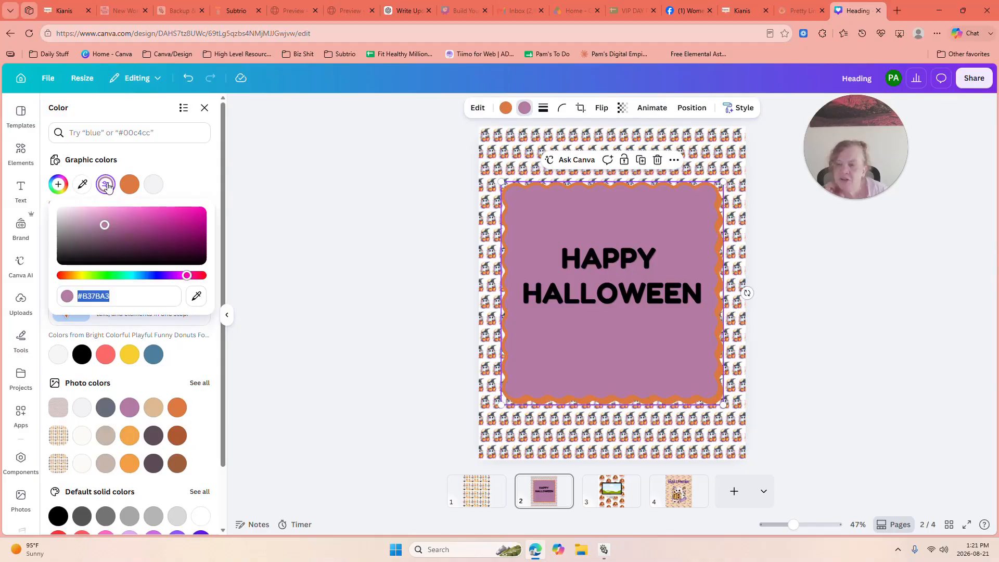
left_click(84, 218)
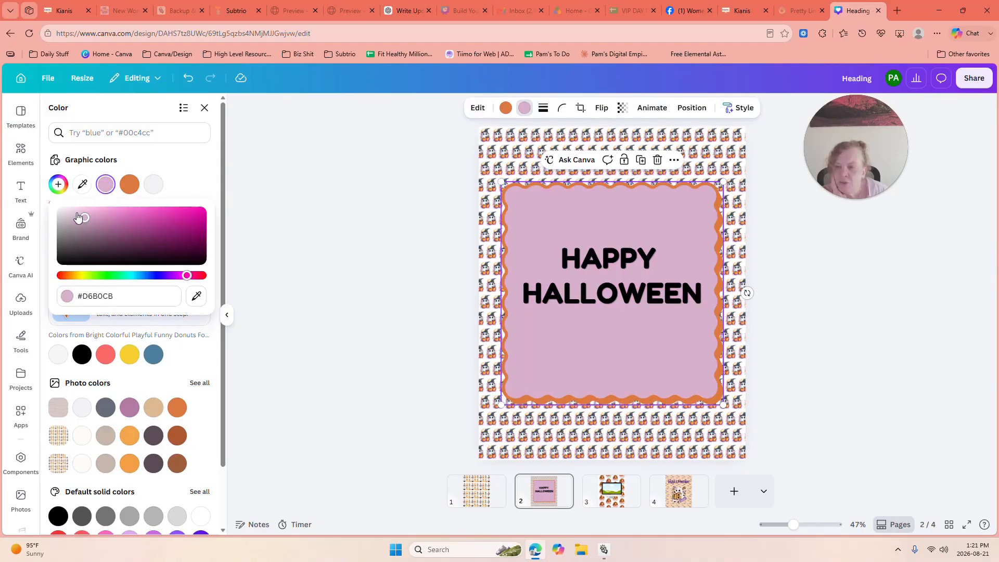
left_click(78, 215)
left_click(86, 231)
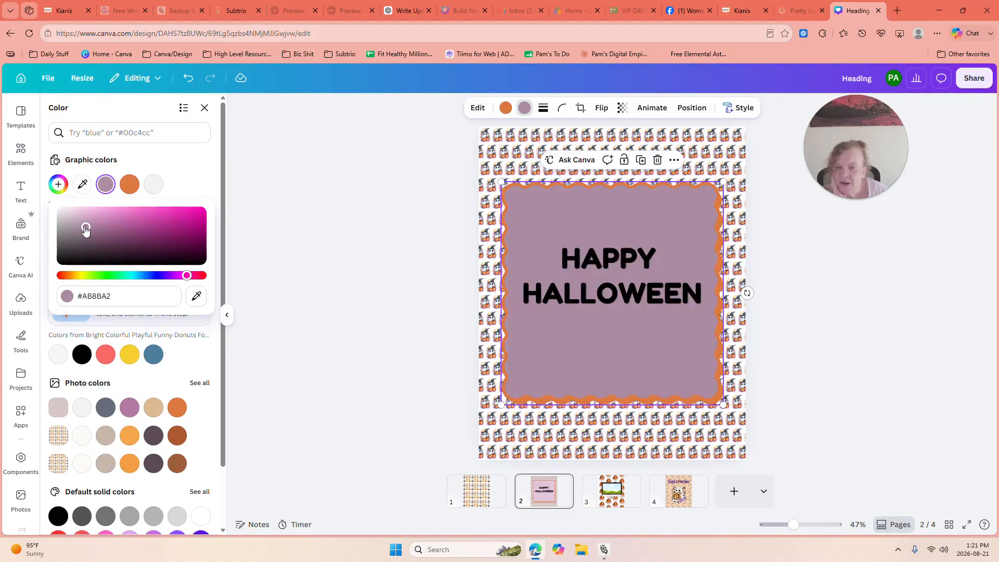
left_click(78, 217)
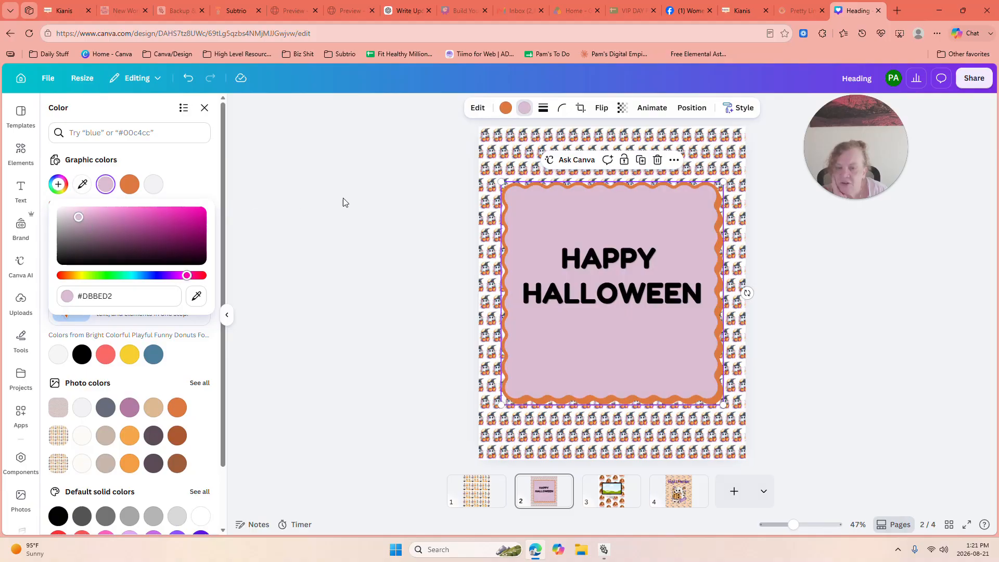
left_click(379, 212)
left_click(377, 214)
Go to the potion bottle pattern on page 1, clear the square element search and list all recently used elements
left_click(476, 483)
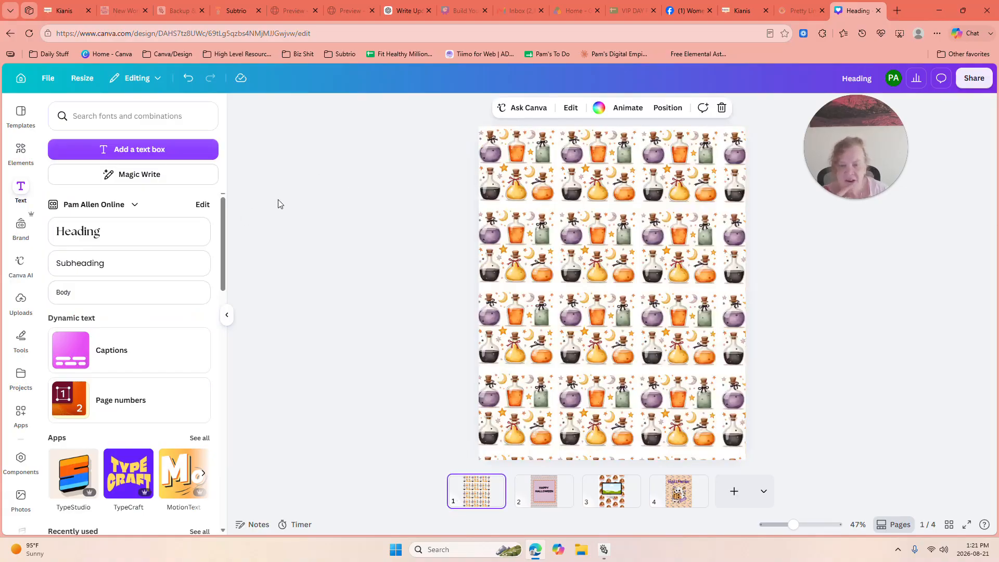
left_click(23, 157)
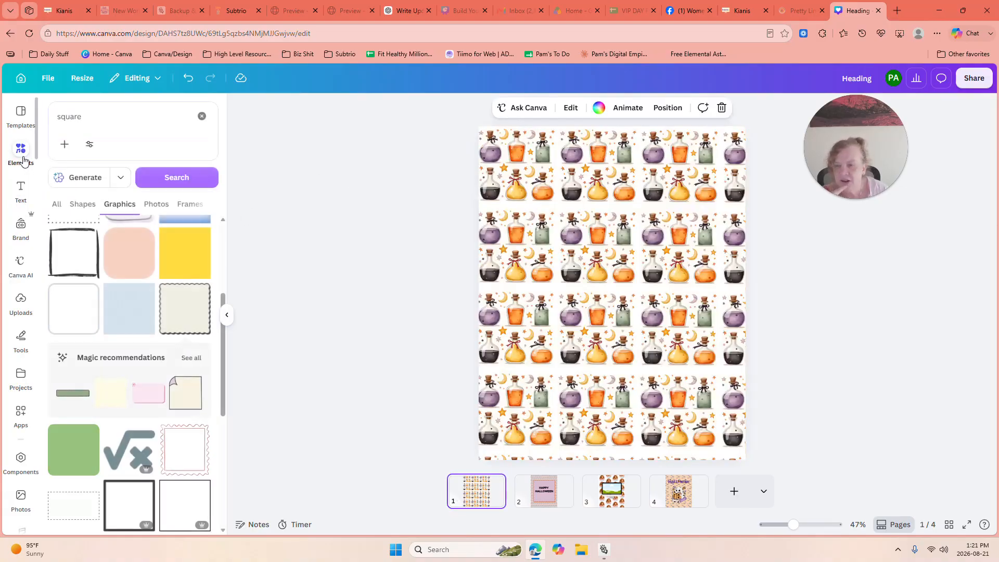
left_click(202, 117)
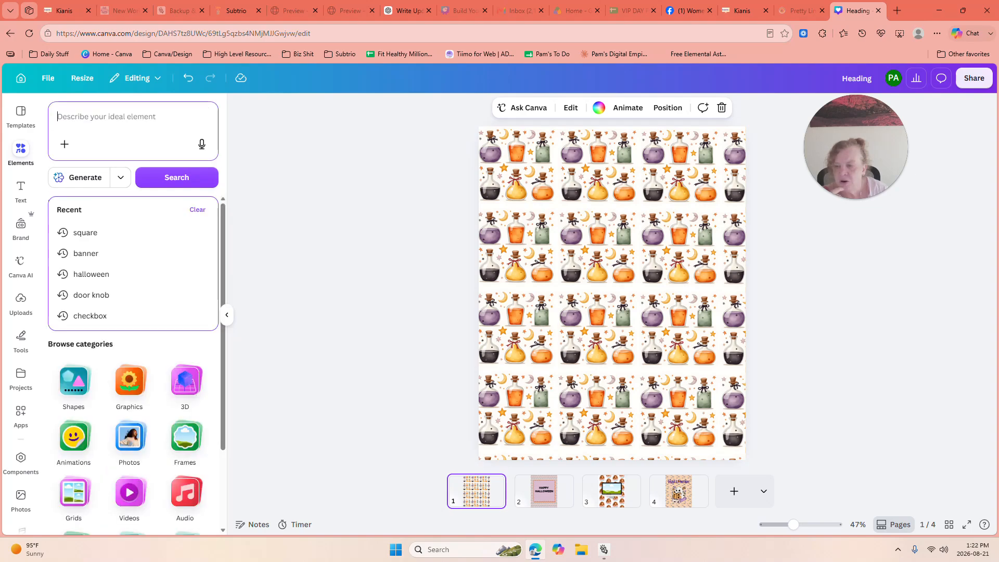
left_click_drag(223, 226, 227, 317)
left_click(203, 177)
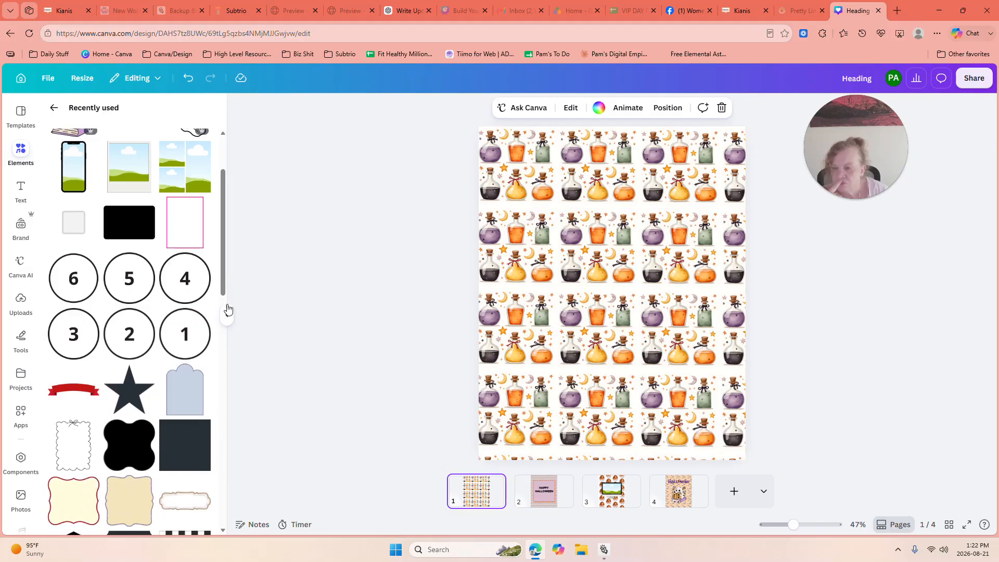
Add the beige ornate label shape with the purple border over the potion bottle pattern and shift it slightly down
scroll(223, 333, "down", 5)
scroll(218, 414, "down", 3)
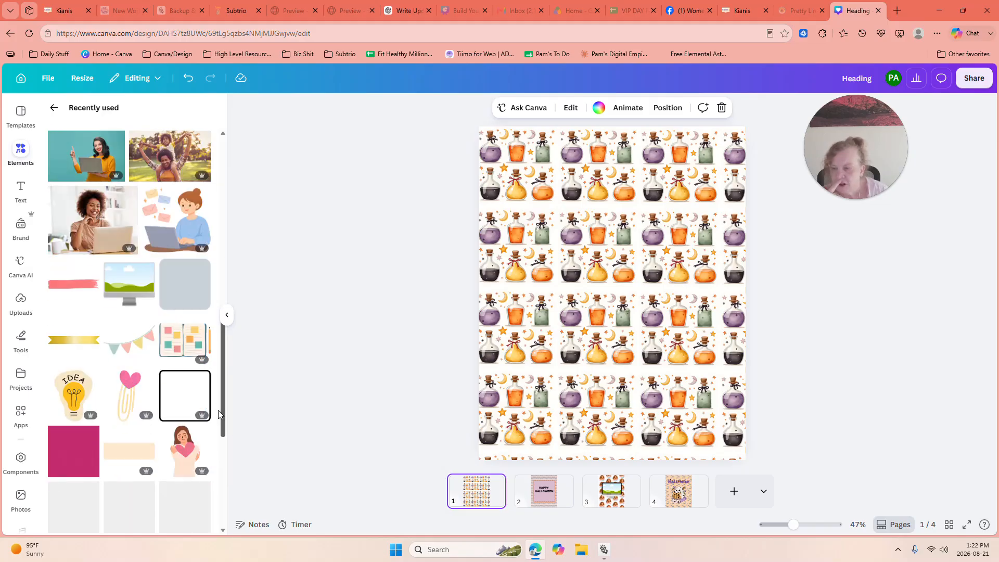
left_click_drag(219, 410, 222, 312)
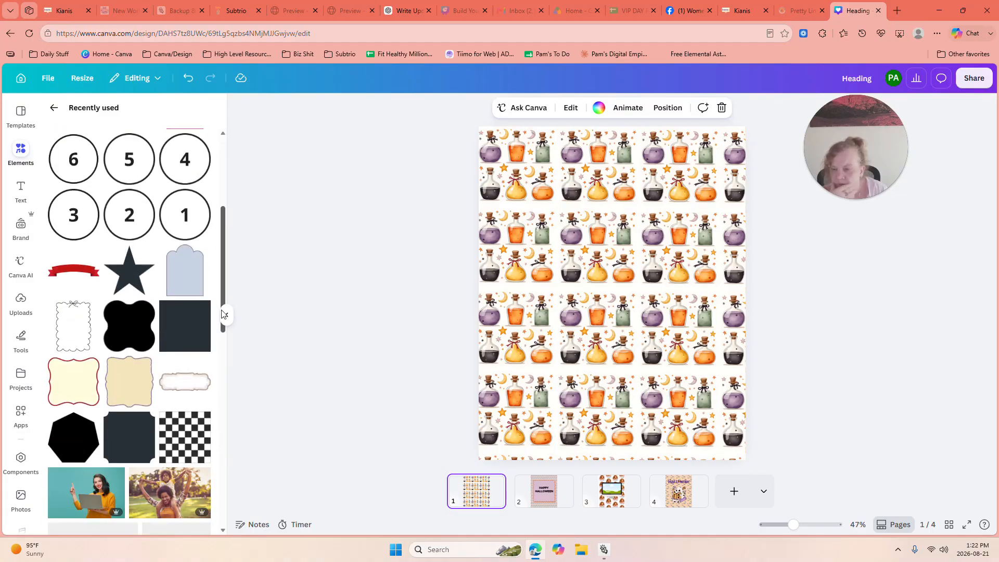
left_click(130, 366)
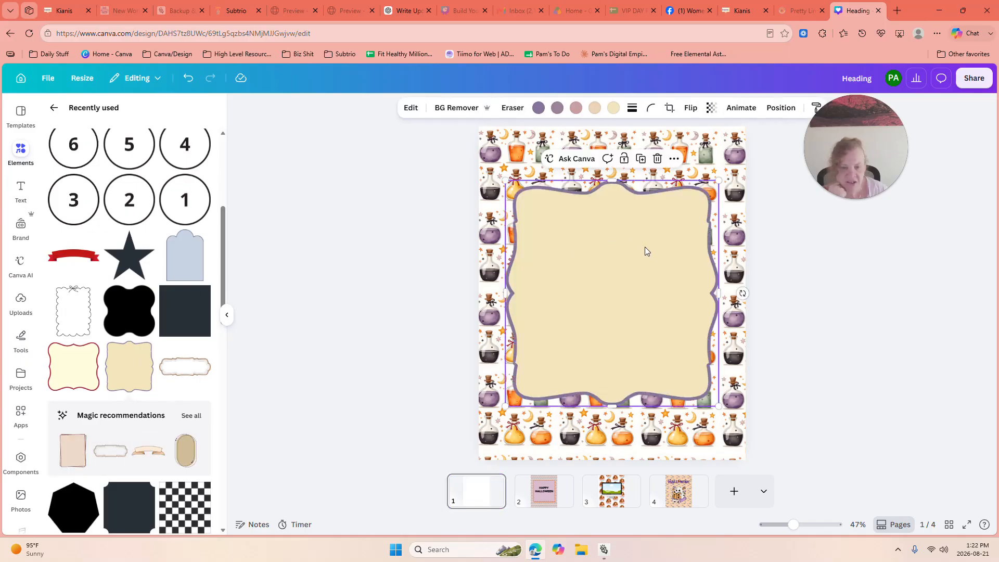
left_click(765, 261)
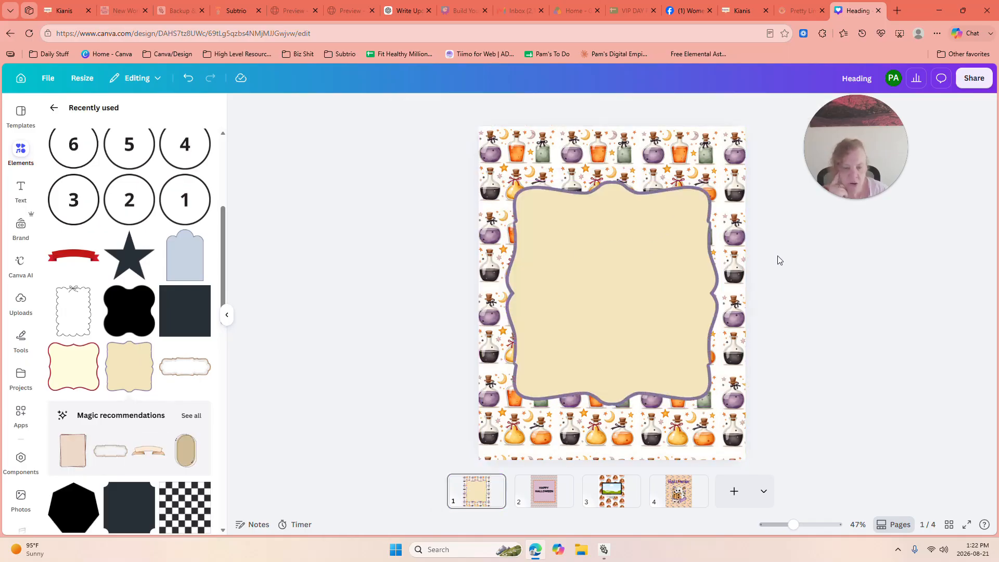
mouse_move(606, 255)
left_mouse_down()
mouse_move(609, 279)
mouse_move(607, 267)
left_mouse_up()
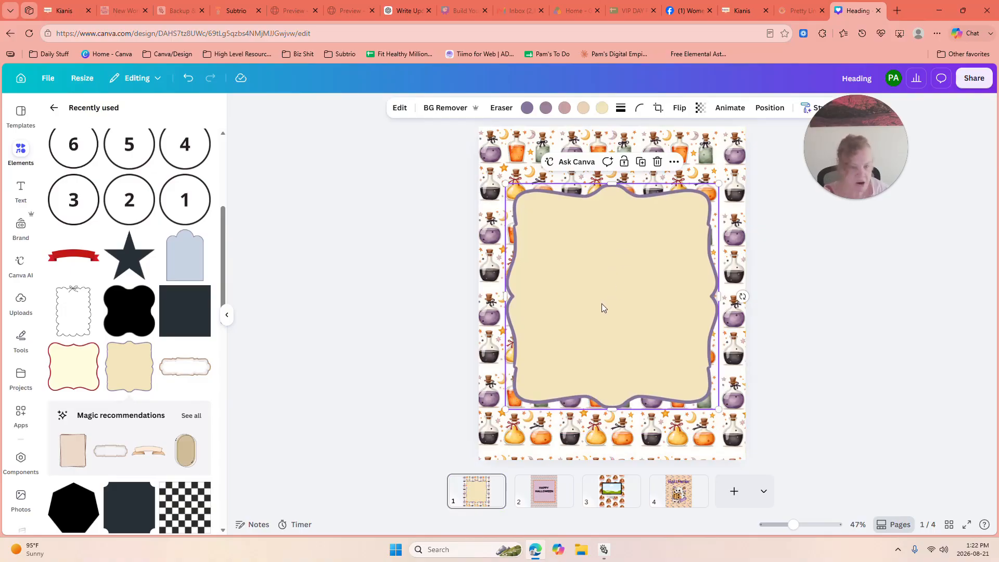
left_click(380, 314)
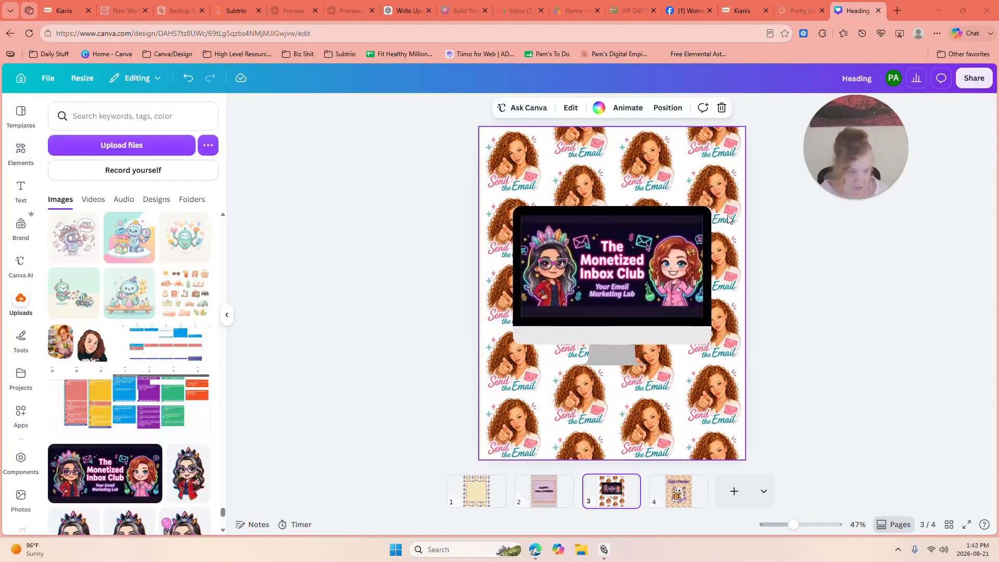
Check the ghost design on page 4, return to page 2 and move the HAPPY HALLOWEEN text higher in the wavy square
left_click(670, 500)
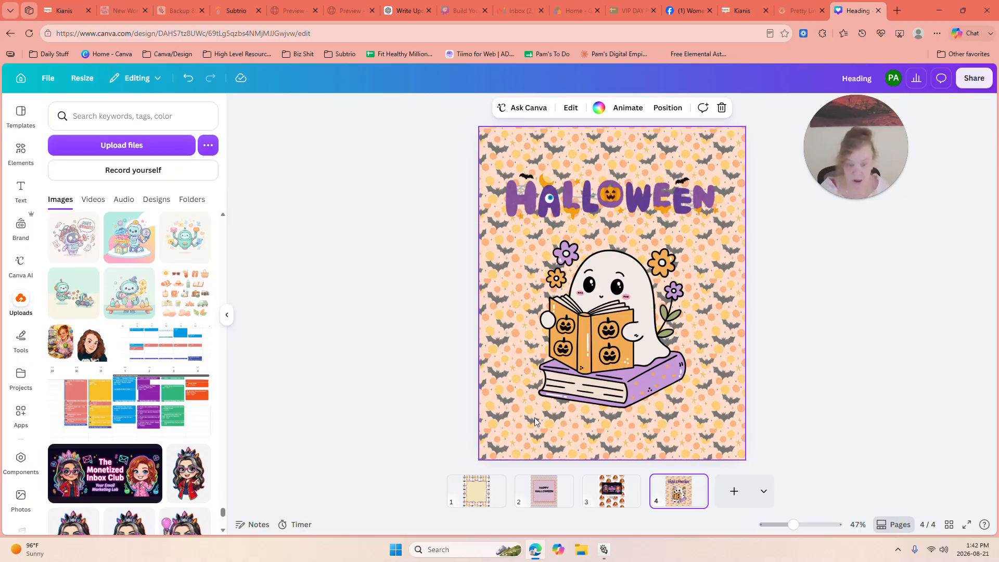
left_click(553, 506)
left_click_drag(632, 286, 627, 263)
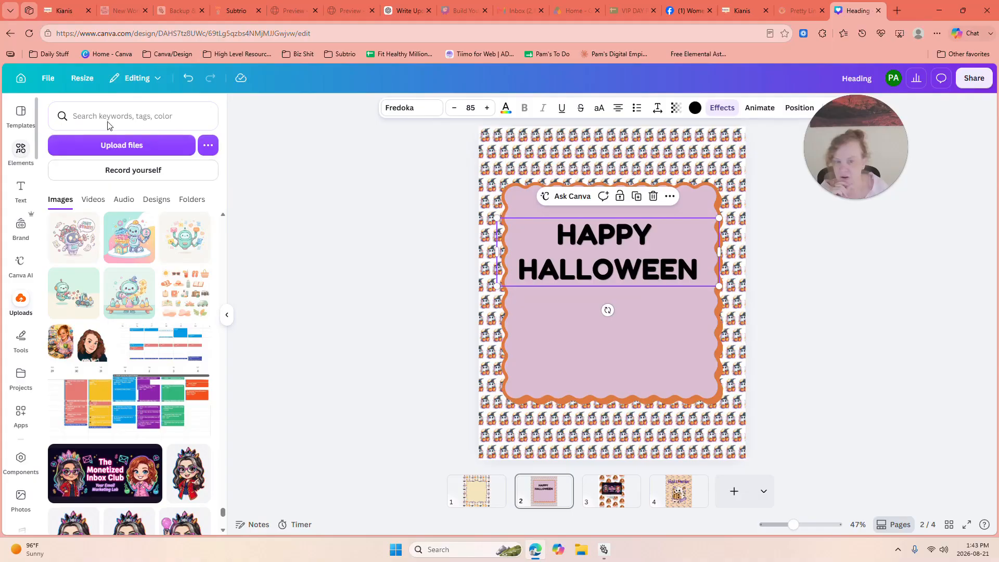
Add the black-and-white flying ghost graphic from the recently used elements to page 2
scroll(224, 239, "up", 1)
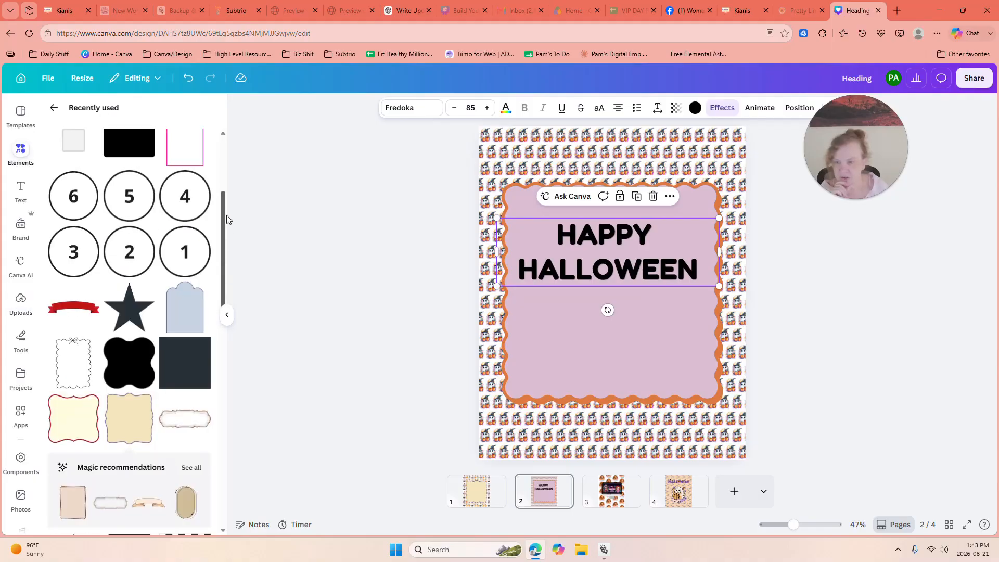
left_click_drag(226, 226, 225, 168)
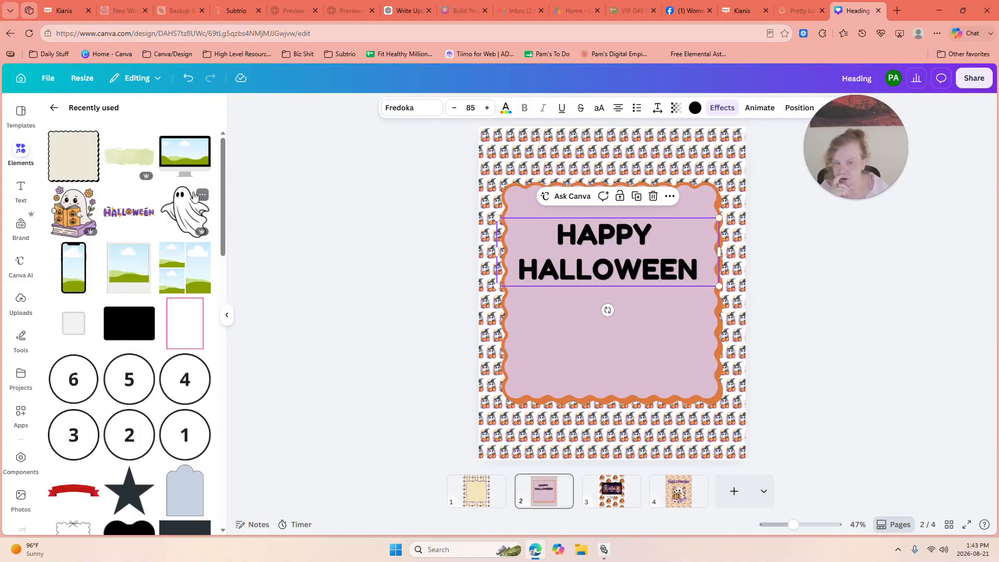
left_click(188, 204)
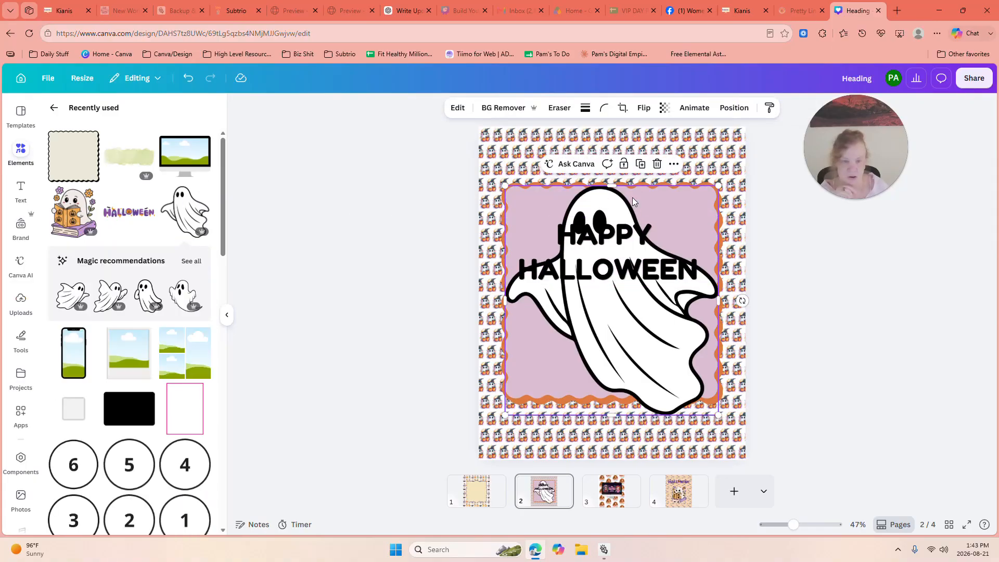
Shrink the flying ghost, place it in the lower half of the wavy square and move the HAPPY HALLOWEEN text higher
left_click_drag(605, 206, 604, 225)
left_click_drag(720, 205, 607, 329)
left_click_drag(557, 379, 601, 334)
left_click_drag(644, 249, 643, 226)
left_click_drag(602, 331, 620, 322)
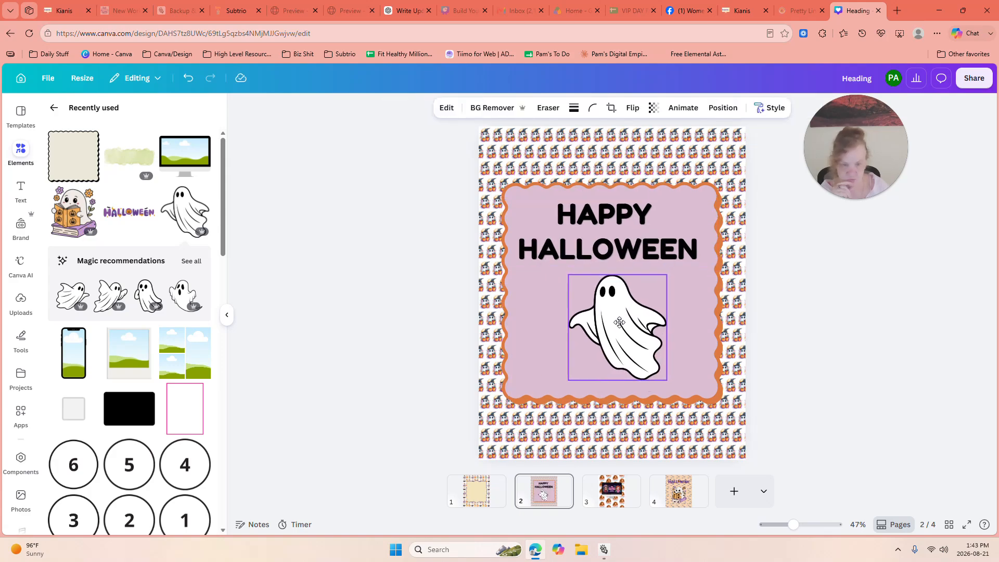
Find the watercolor ghost with the witch hat among the newest uploaded images and add it to page 2
scroll(218, 312, "down", 5)
left_click_drag(218, 312, 222, 182)
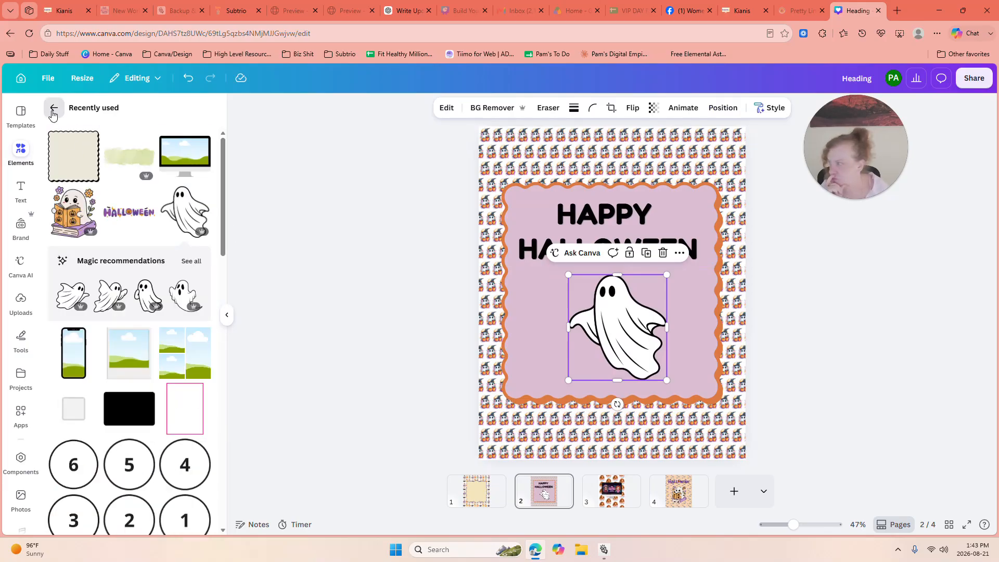
left_click(53, 109)
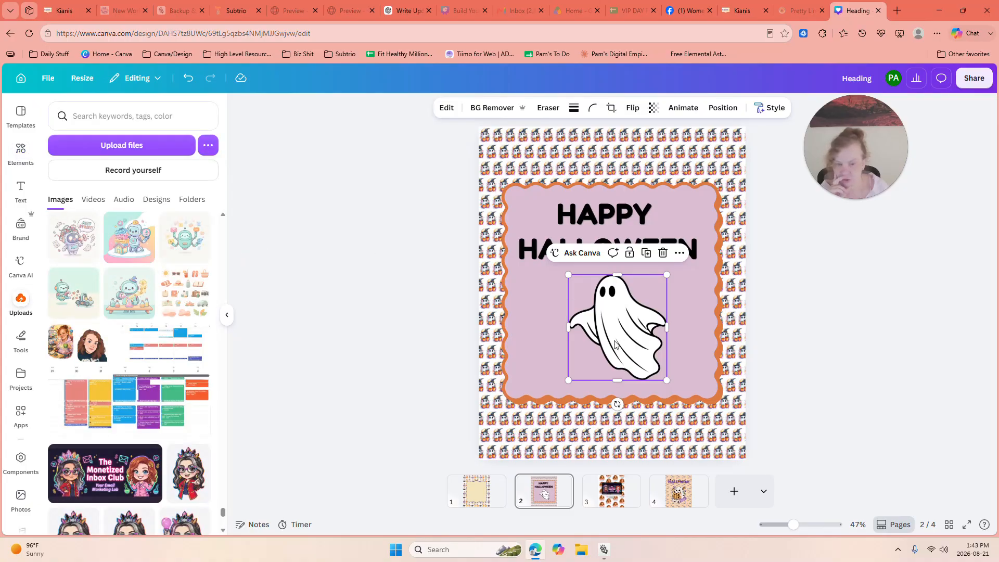
left_click(665, 255)
left_click(624, 307)
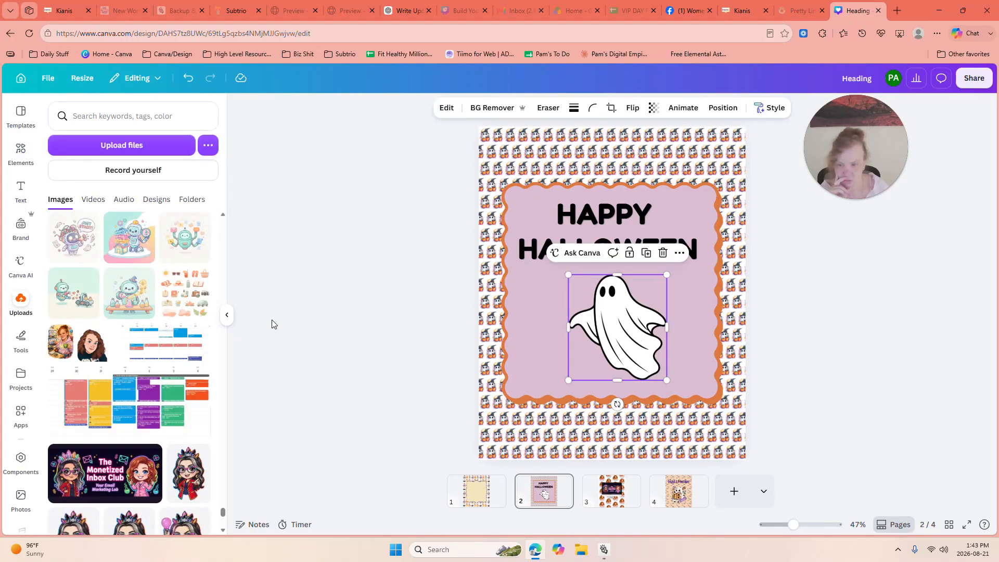
scroll(223, 220, "up", 4)
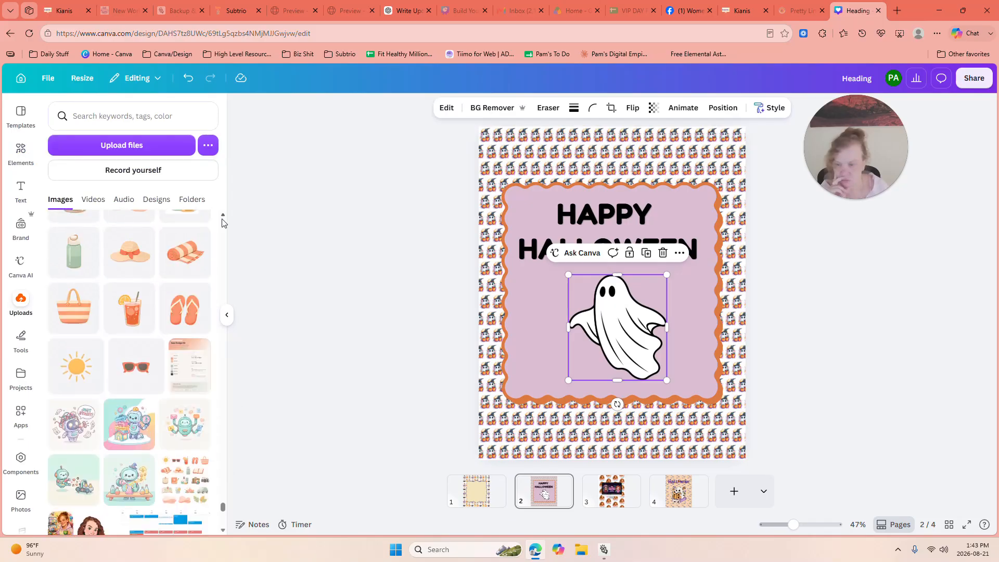
left_click_drag(224, 508, 221, 221)
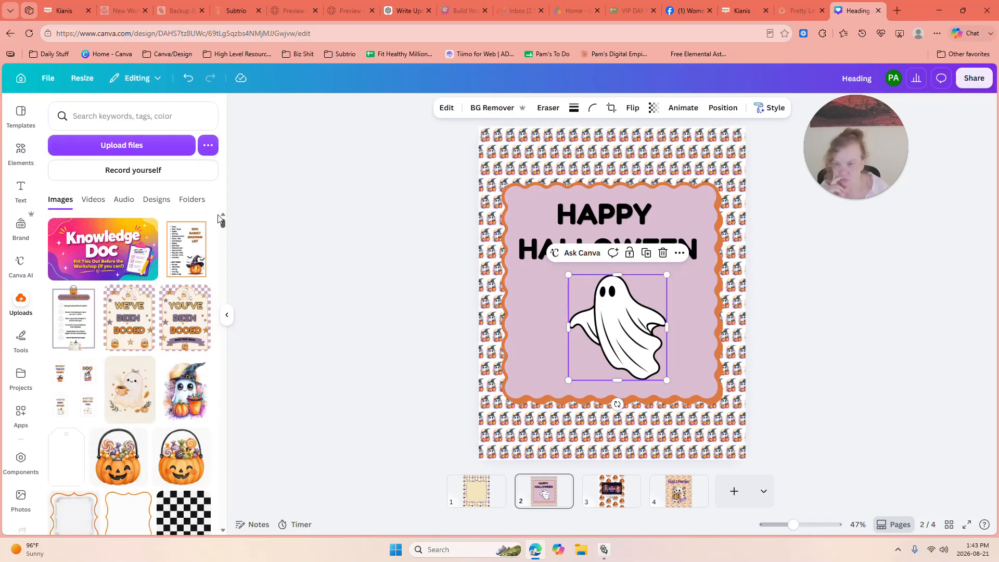
left_click_drag(203, 401, 526, 273)
left_click_drag(649, 295, 624, 218)
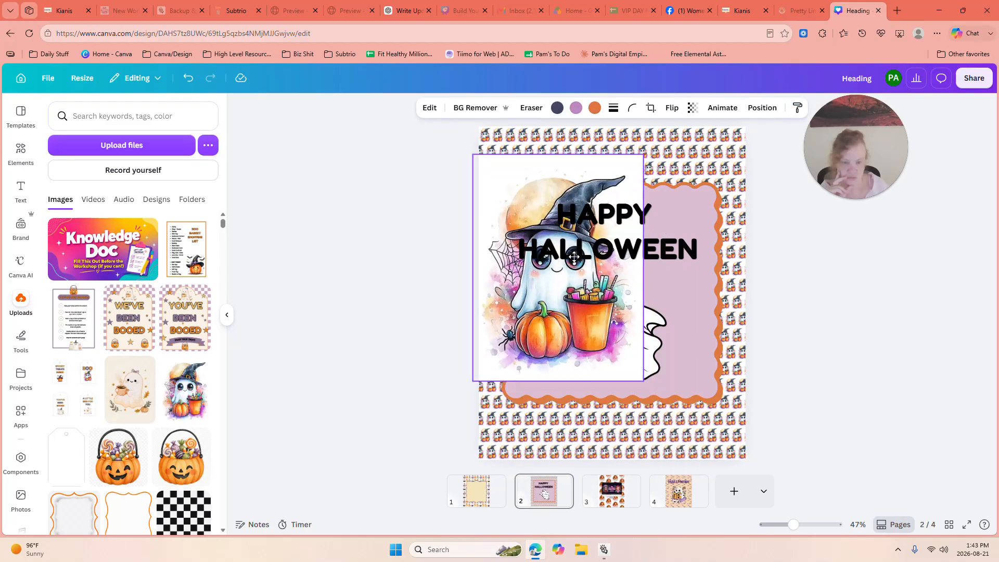
Delete the black-and-white flying ghost from page 2 and center the watercolor ghost picture over the wavy square
left_click(657, 346)
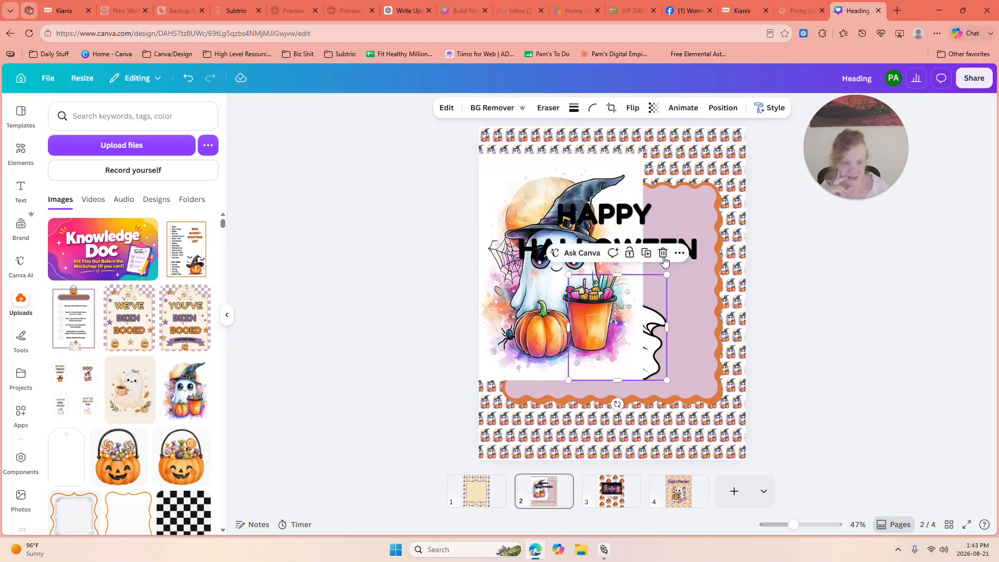
key("Delete")
left_click_drag(573, 158, 633, 166)
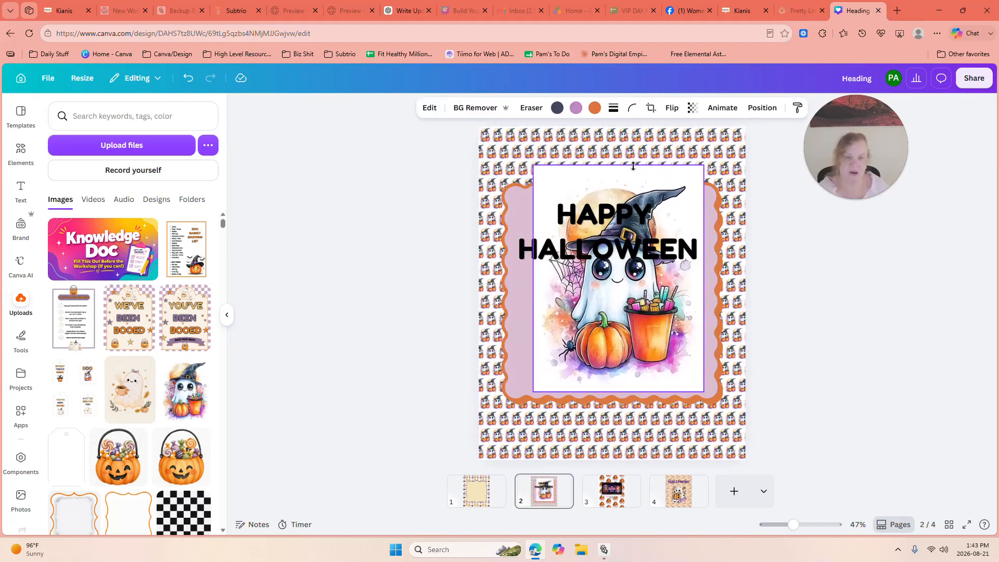
Remove the watercolor ghost picture's background, then shrink it and center it below the HAPPY HALLOWEEN text
left_click(489, 108)
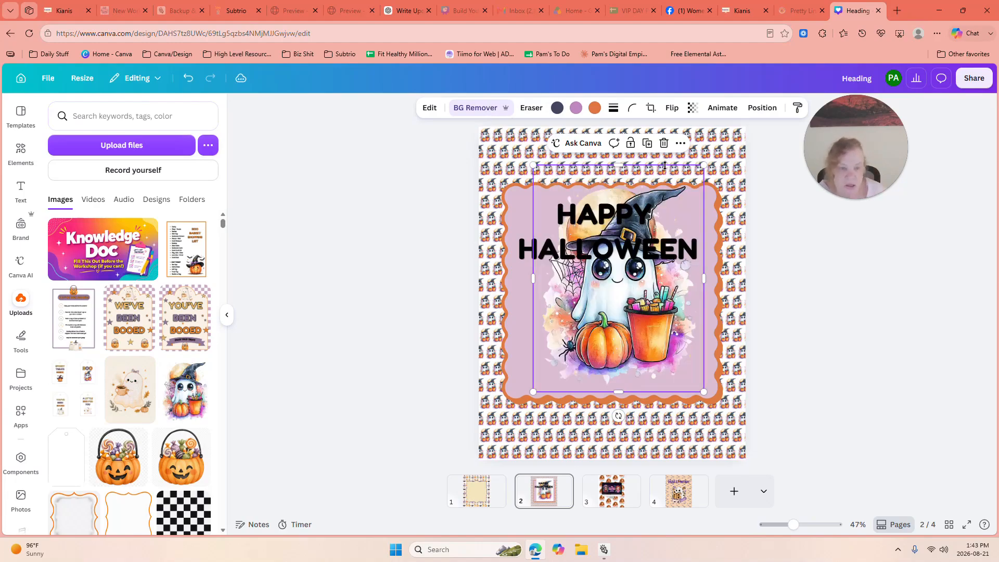
left_click_drag(691, 173, 606, 289)
left_click_drag(573, 359, 606, 347)
left_click(773, 309)
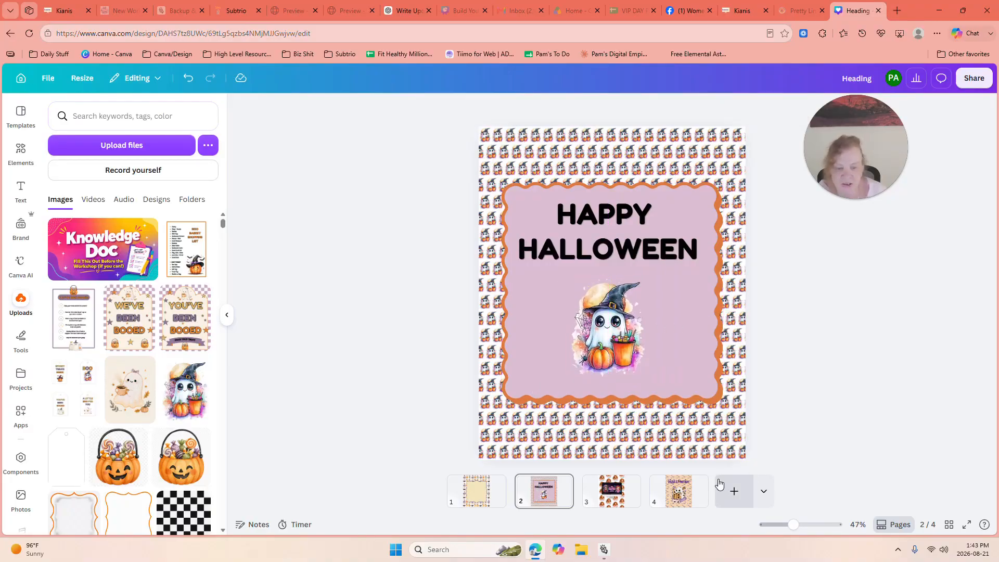
Add a blank page 5 with the uploaded image of the ghost holding a coffee cup and crop its top and bottom edges
left_click(737, 500)
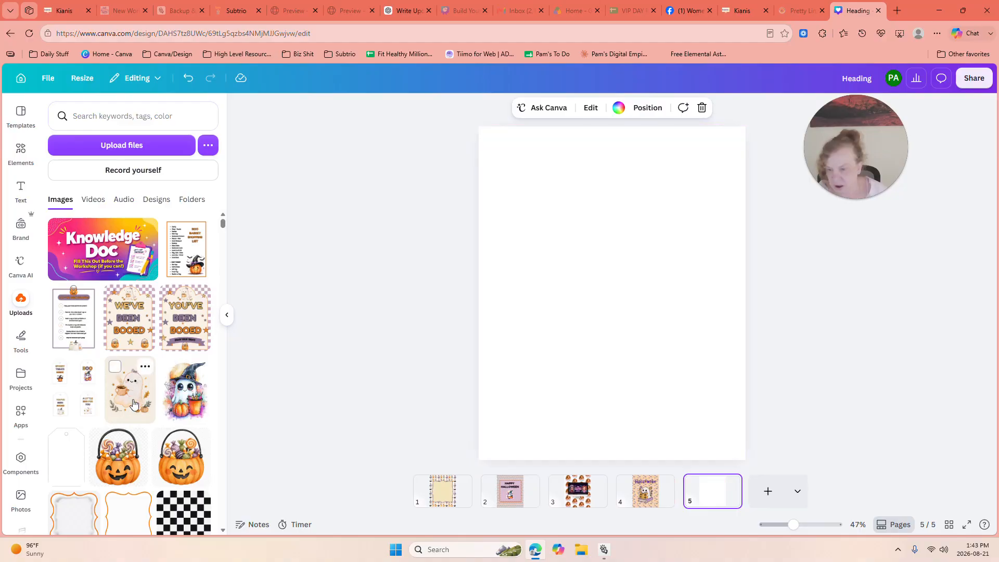
left_click(156, 374)
left_click_drag(612, 179, 611, 207)
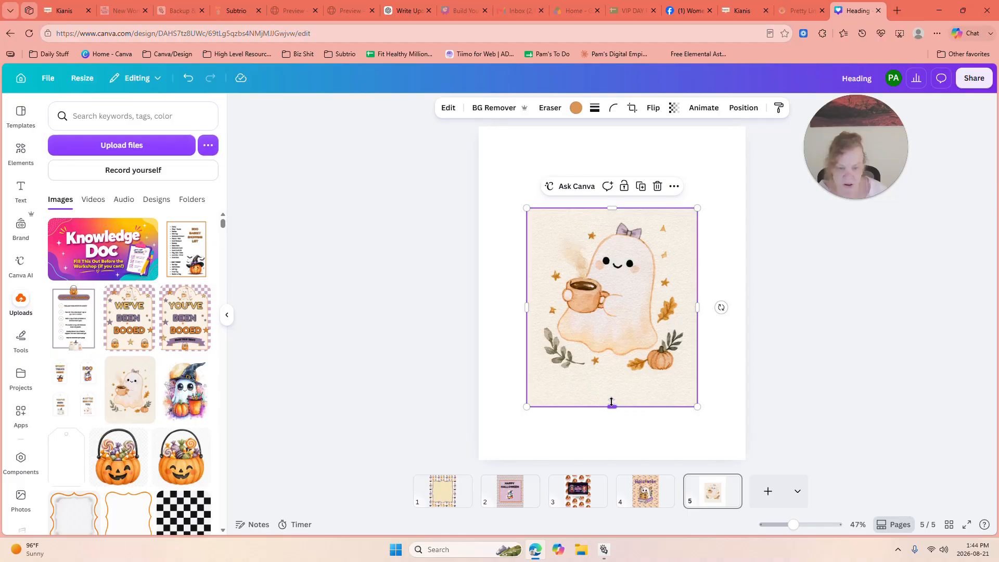
left_click_drag(611, 407, 612, 386)
Shrink the cropped coffee-cup ghost image and align it with the upper-left corner of page 5
left_click_drag(696, 386, 671, 359)
left_click_drag(631, 287, 584, 207)
left_click_drag(617, 270, 535, 181)
Duplicate the coffee-cup ghost image three times to form a row of four across the top of page 5
key("ctrl+d")
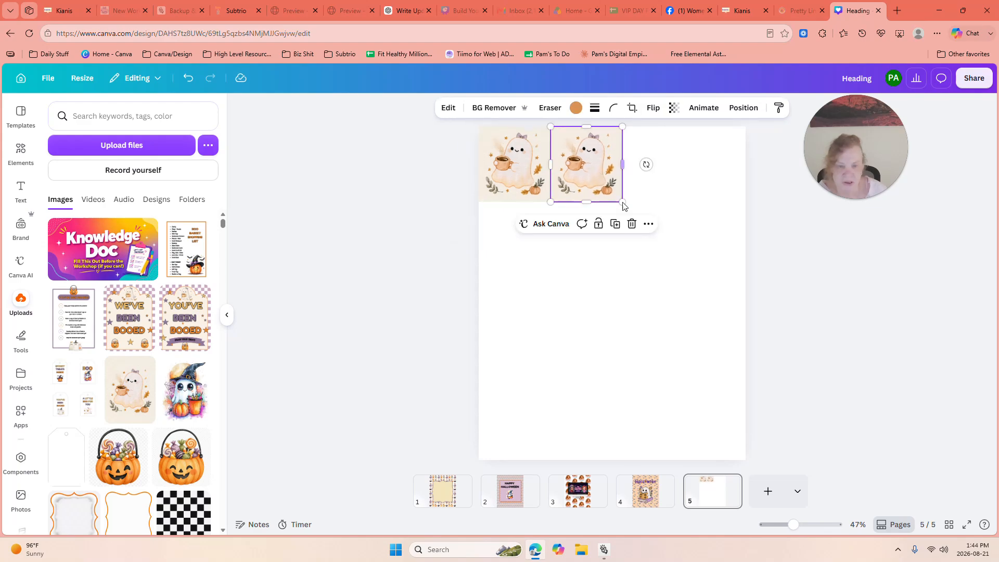
left_click(615, 224)
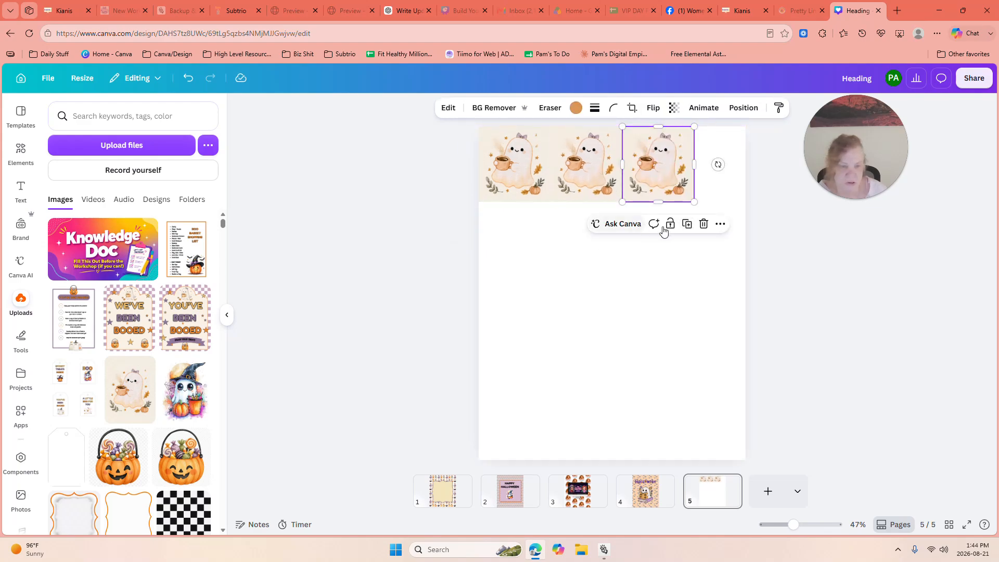
left_click(687, 224)
left_click(714, 255)
Duplicate the whole row of four ghost images and place the copy directly beneath the first row
left_click_drag(762, 235, 473, 141)
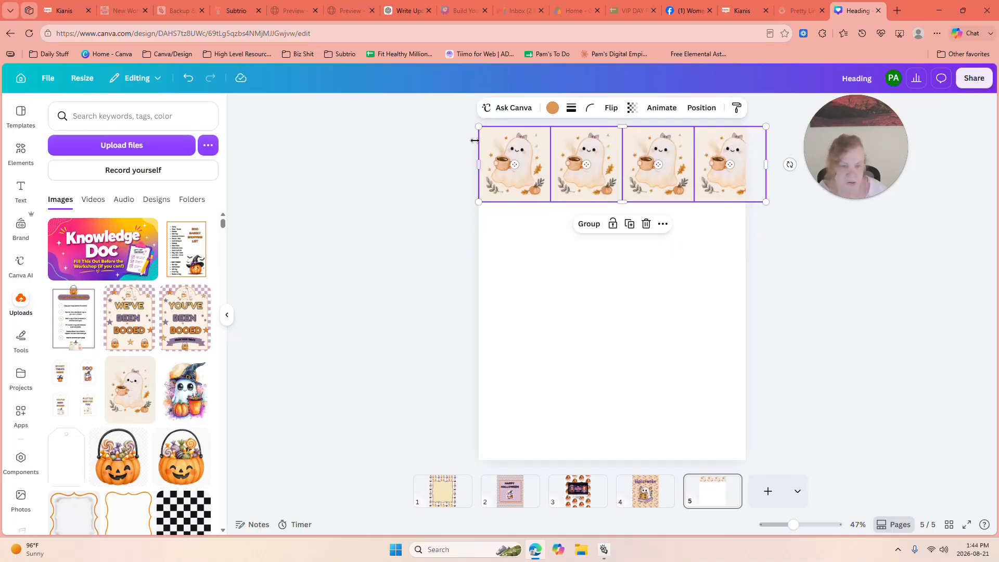
left_click_drag(627, 204, 631, 208)
left_click(632, 227)
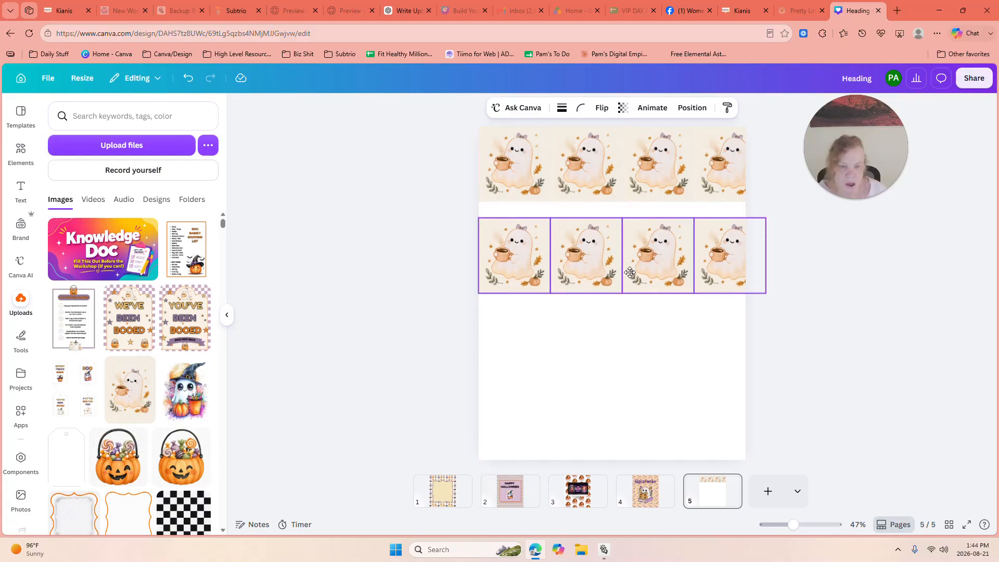
left_click(636, 333)
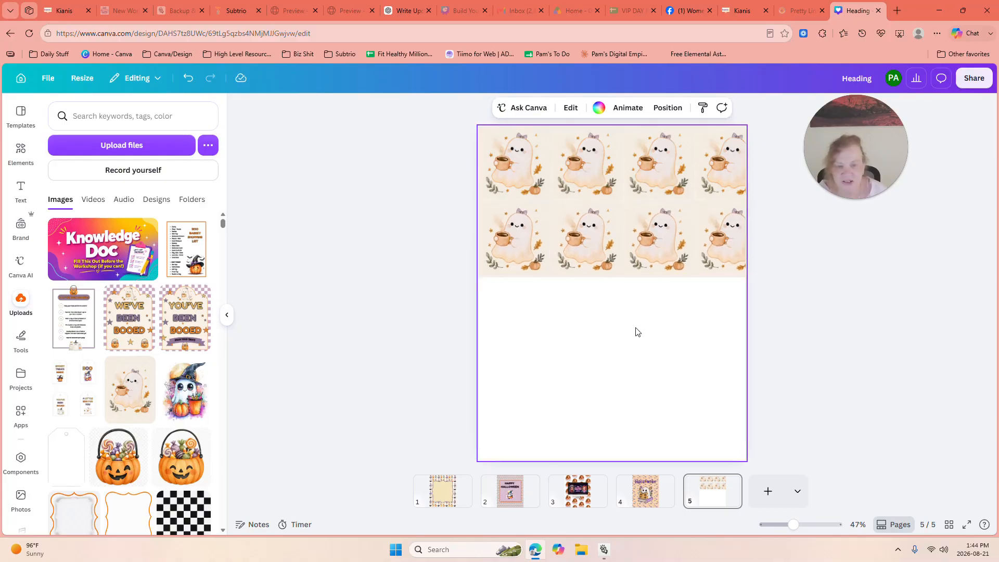